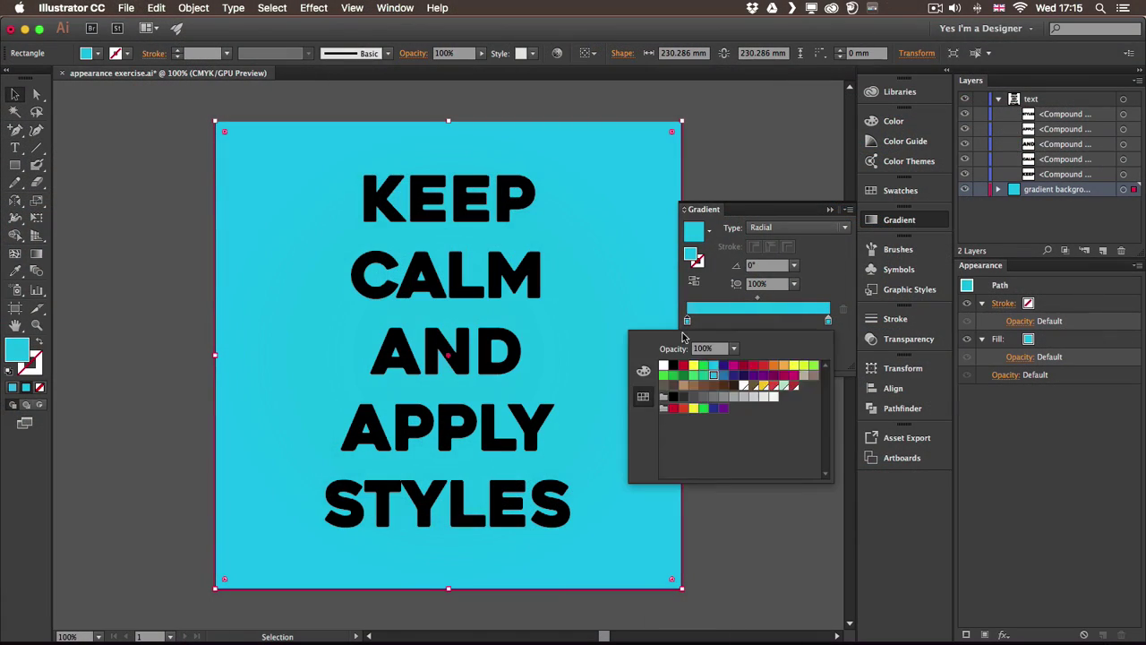
Give the radial gradient a lighter mint-green centre stop with its midpoint at 37.78%.
{"action": "left_click", "coordinate": [643, 371]}
{"action": "left_click_drag", "start_coordinate": [779, 373], "coordinate": [744, 374]}
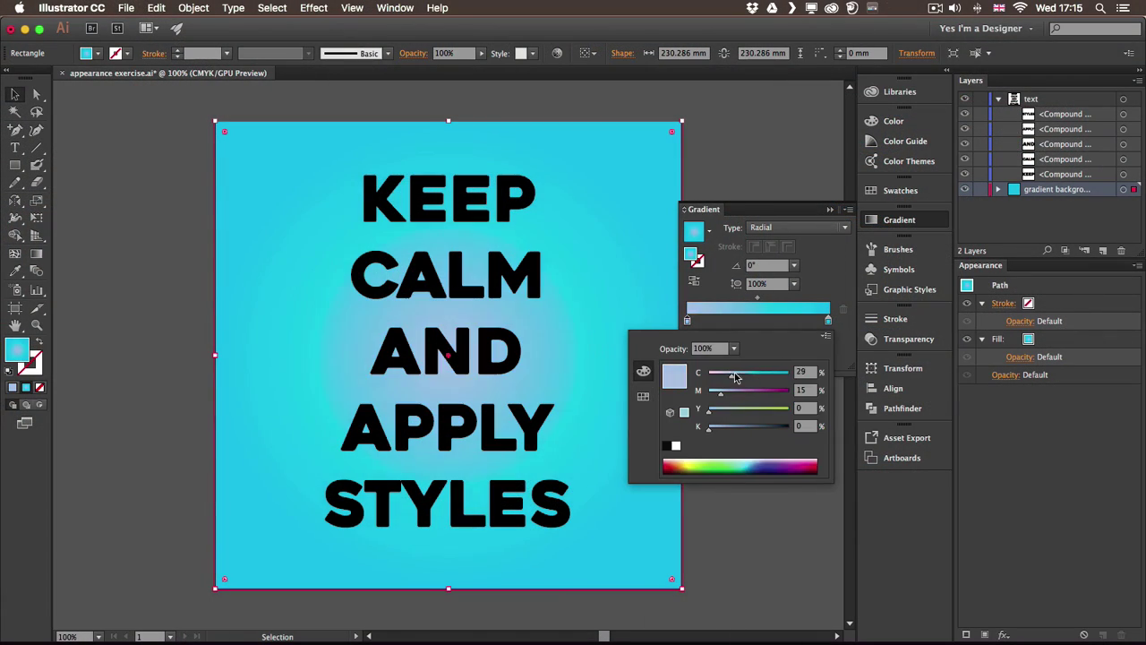
{"action": "left_click", "coordinate": [688, 319]}
{"action": "double_click", "coordinate": [688, 319]}
{"action": "left_click_drag", "start_coordinate": [710, 412], "coordinate": [727, 412]}
{"action": "left_click", "coordinate": [736, 300]}
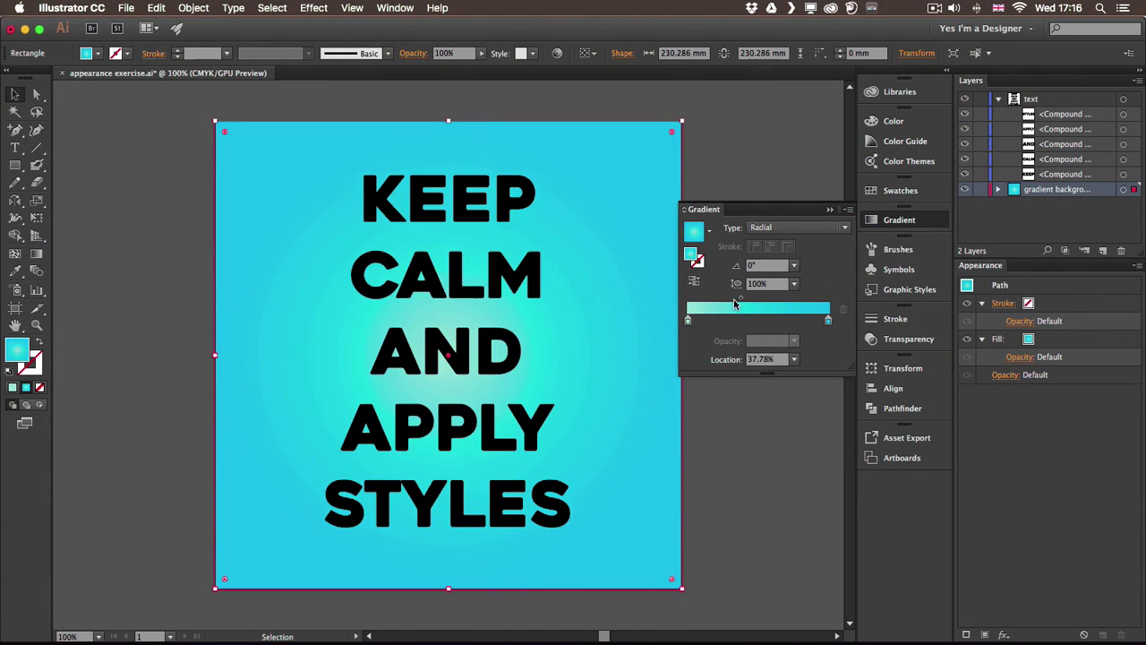
{"action": "left_click", "coordinate": [899, 219]}
Fill the word KEEP white.
{"action": "key", "text": "super+shift+a"}
{"action": "left_click", "coordinate": [448, 197]}
{"action": "left_click", "coordinate": [445, 351]}
{"action": "left_click", "coordinate": [506, 221]}
Add a Stylize > Drop Shadow effect to the word KEEP.
{"action": "left_click", "coordinate": [313, 7]}
{"action": "left_click", "coordinate": [537, 192]}
{"action": "left_click", "coordinate": [144, 229]}
{"action": "key", "text": "Return"}
{"action": "left_click", "coordinate": [704, 208]}
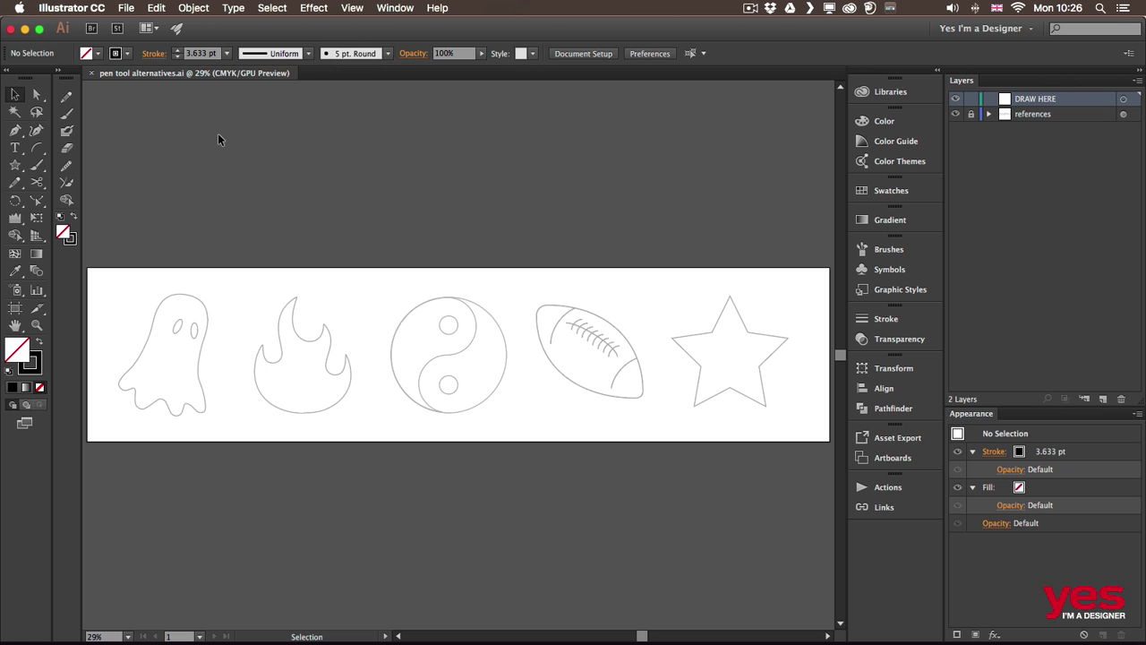
Zoom in to about 111% so the ghost sketch fills the view.
{"action": "key", "text": "z"}
{"action": "left_click_drag", "start_coordinate": [156, 325], "coordinate": [247, 310]}
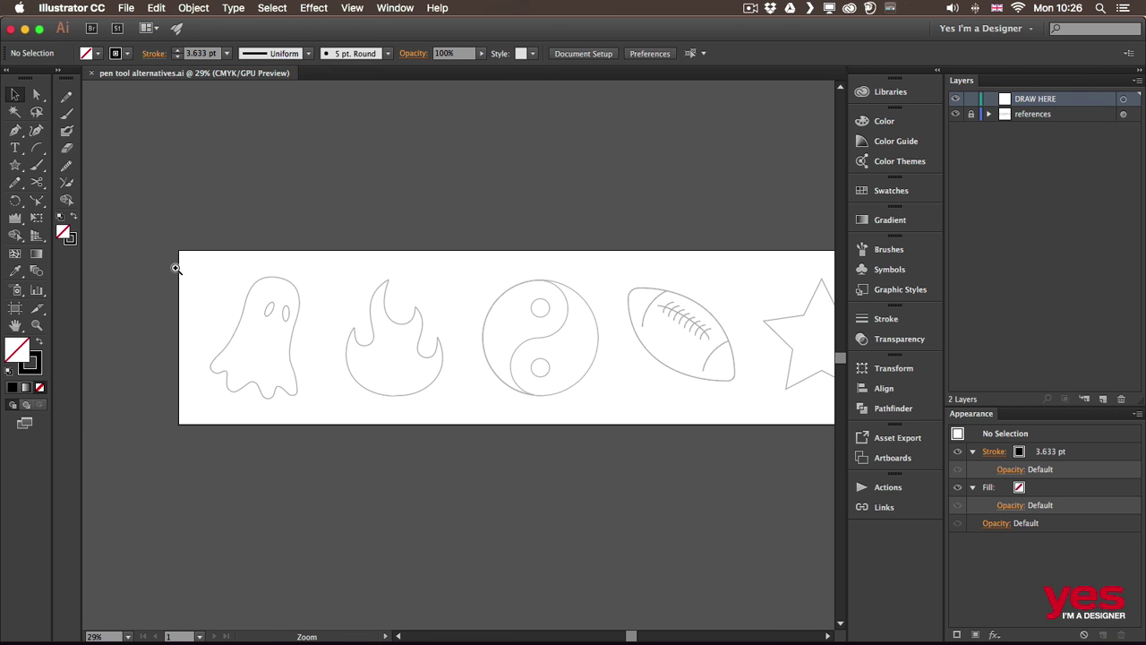
{"action": "left_click_drag", "start_coordinate": [175, 268], "coordinate": [367, 242]}
{"action": "scroll", "coordinate": [367, 242], "scroll_direction": "up", "scroll_amount": 3}
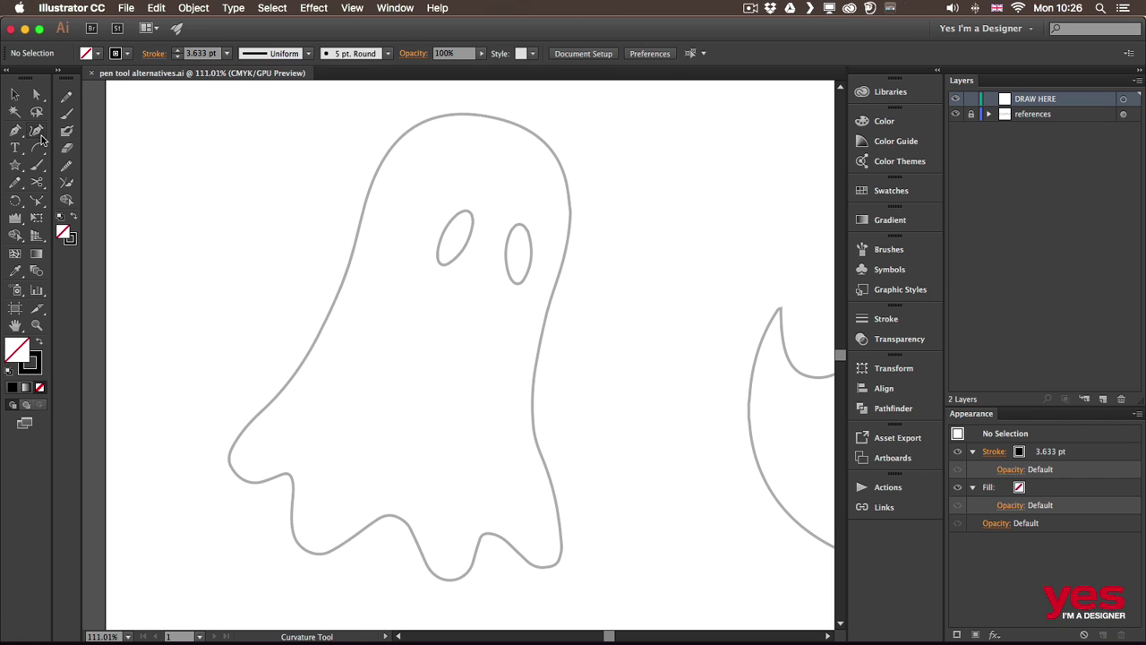
With the Curvature tool, trace the ghost's right edge from head top to the first bottom wave.
{"action": "left_click", "coordinate": [39, 134]}
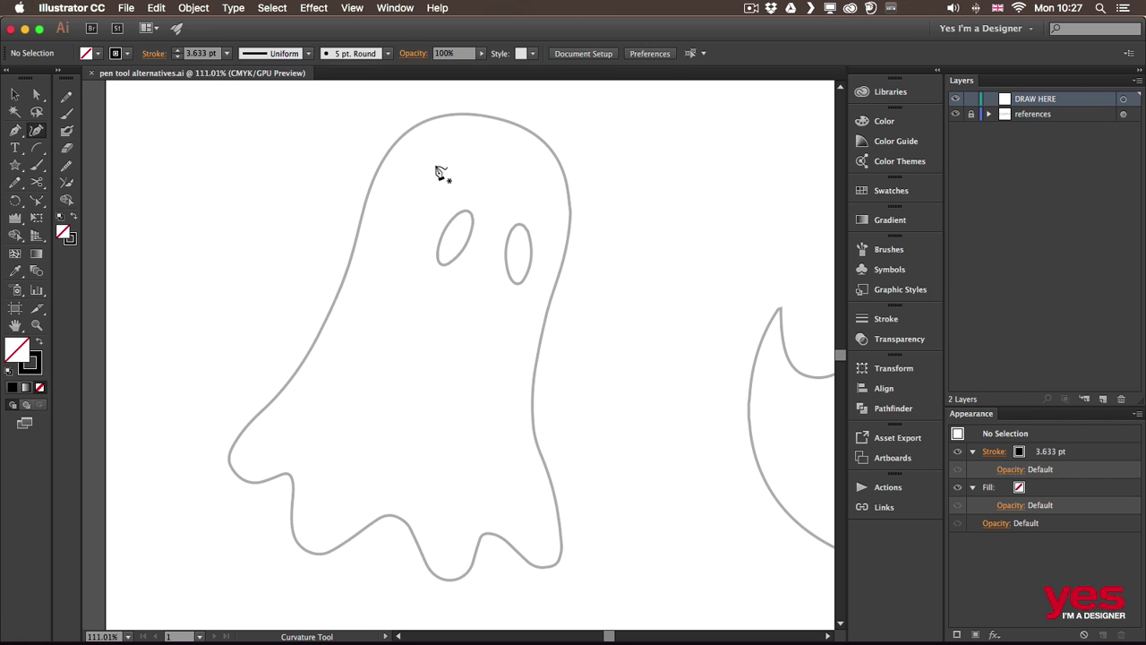
{"action": "left_click", "coordinate": [494, 118]}
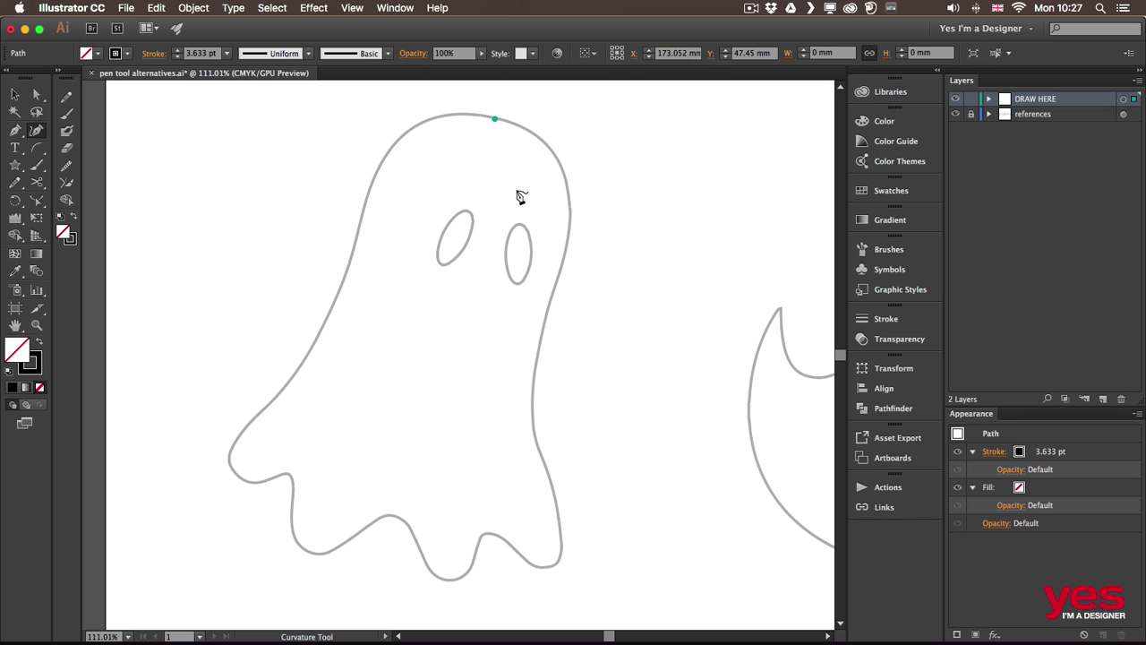
{"action": "left_click", "coordinate": [566, 238]}
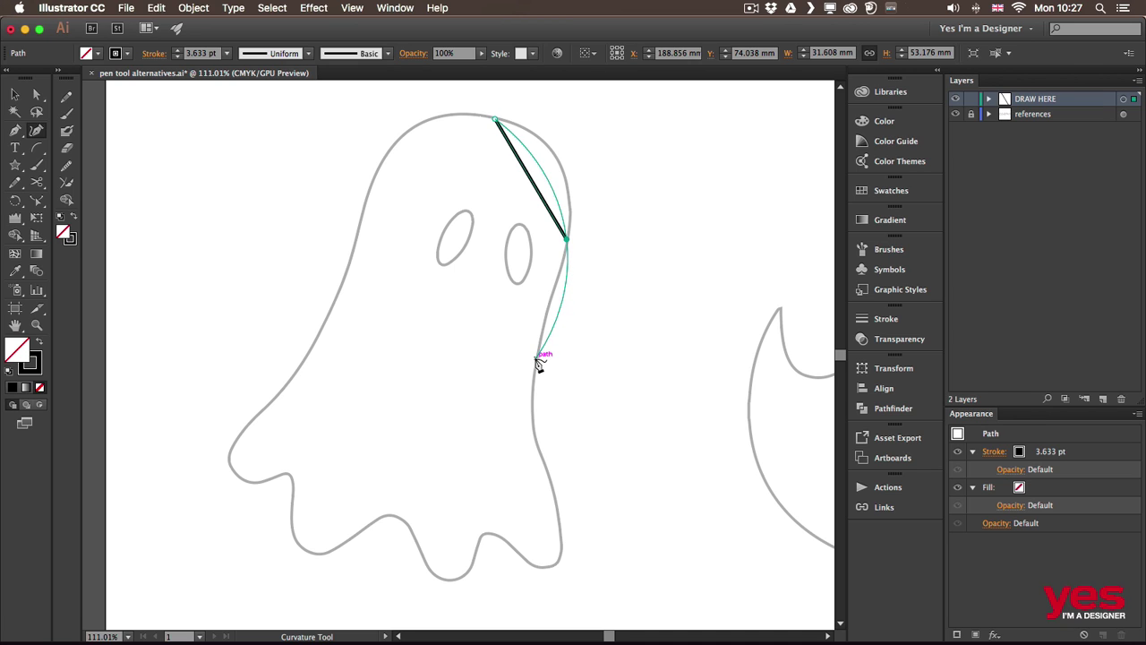
{"action": "left_click", "coordinate": [536, 359]}
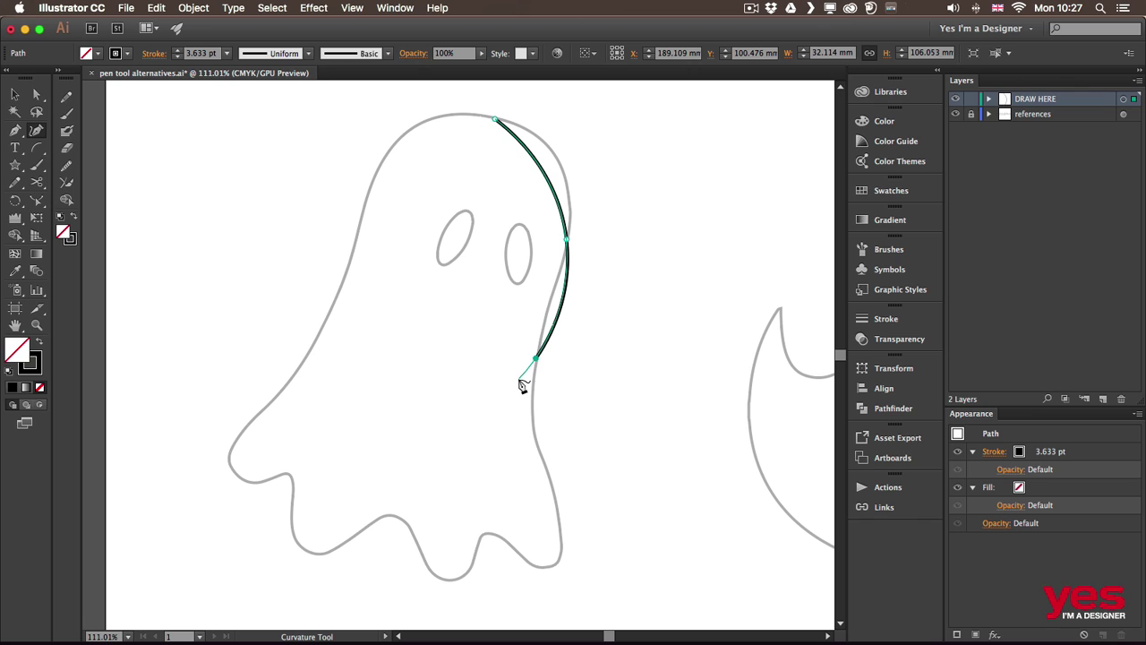
{"action": "left_click", "coordinate": [548, 477]}
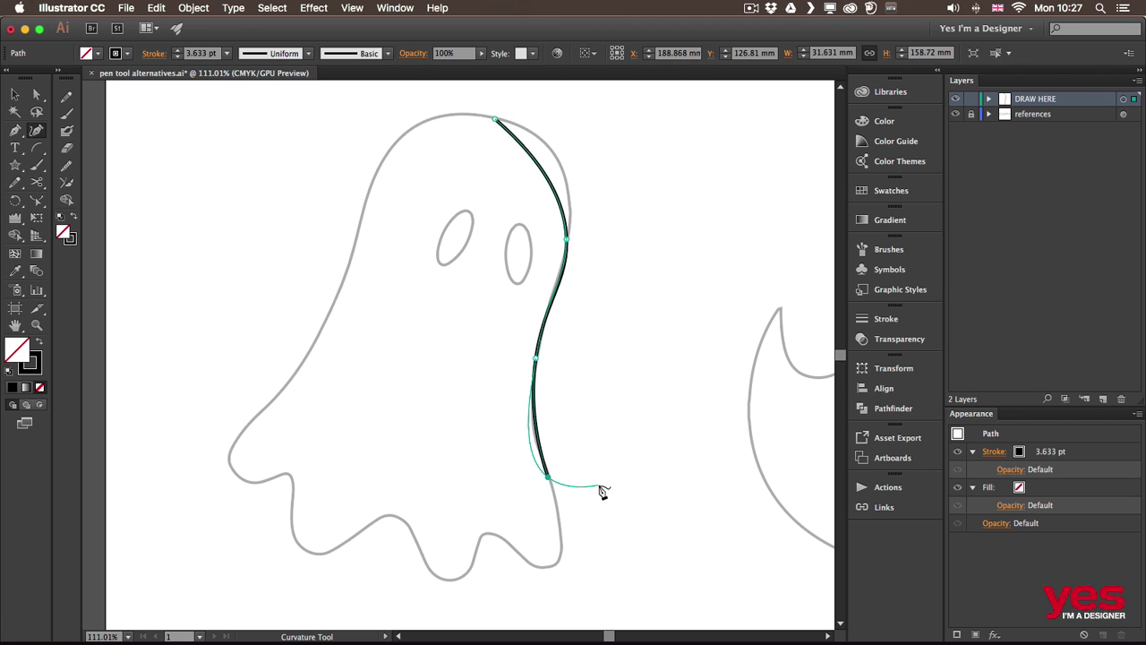
{"action": "left_click", "coordinate": [561, 542]}
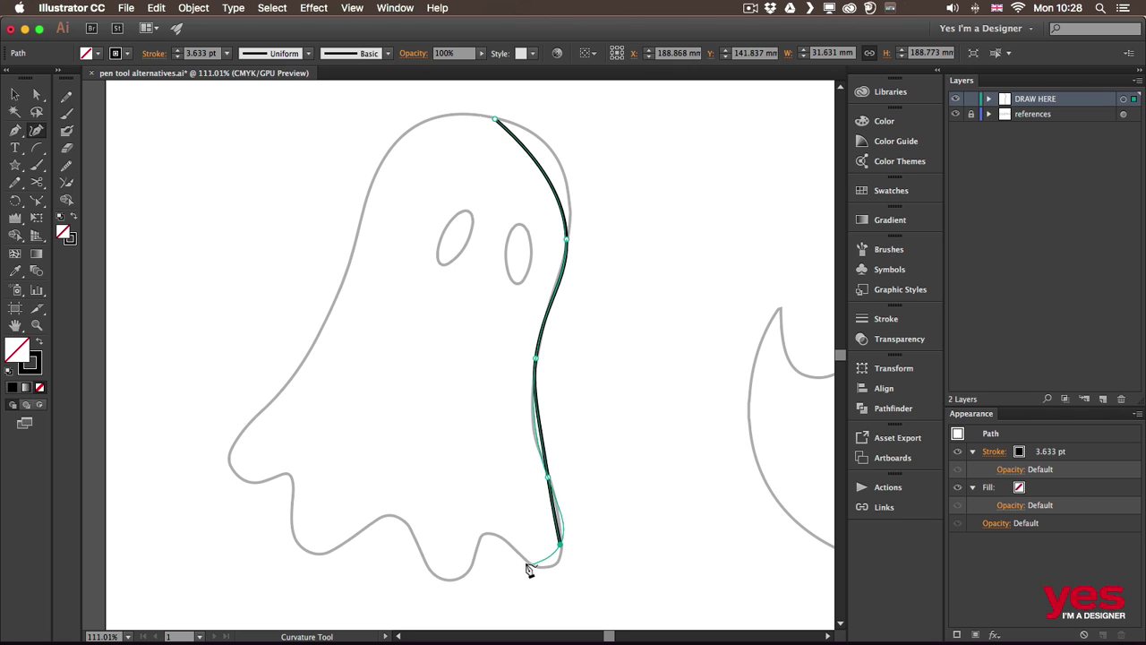
{"action": "left_click", "coordinate": [525, 558]}
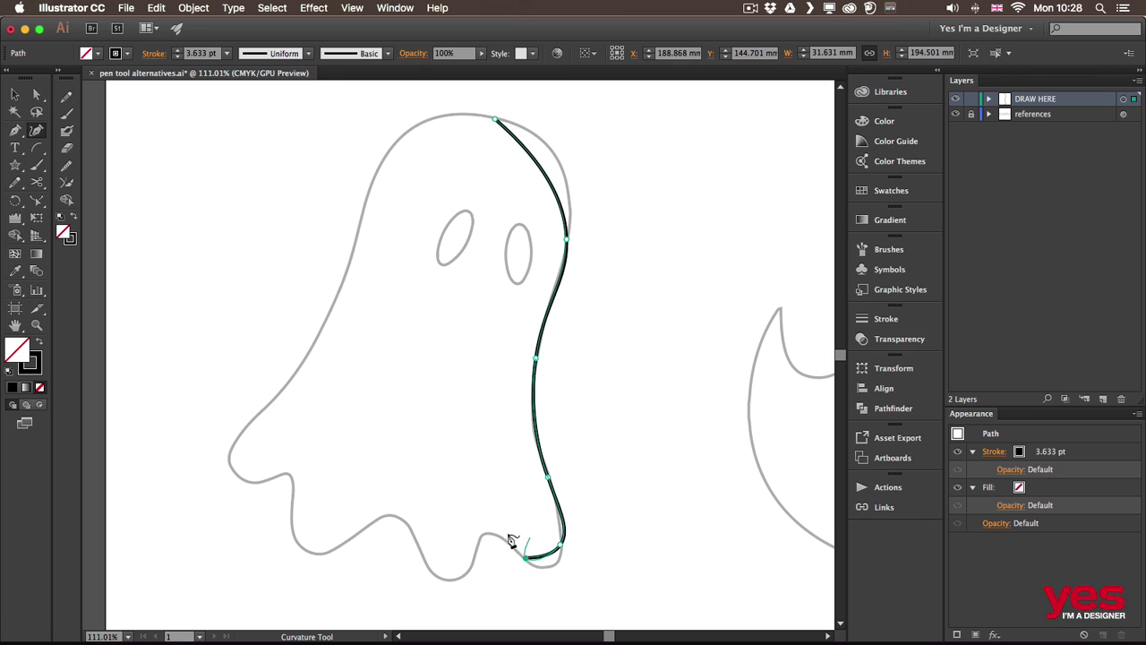
Continue the path across the ghost's wavy bottom edge to the left wave's tip.
{"action": "left_click", "coordinate": [500, 535]}
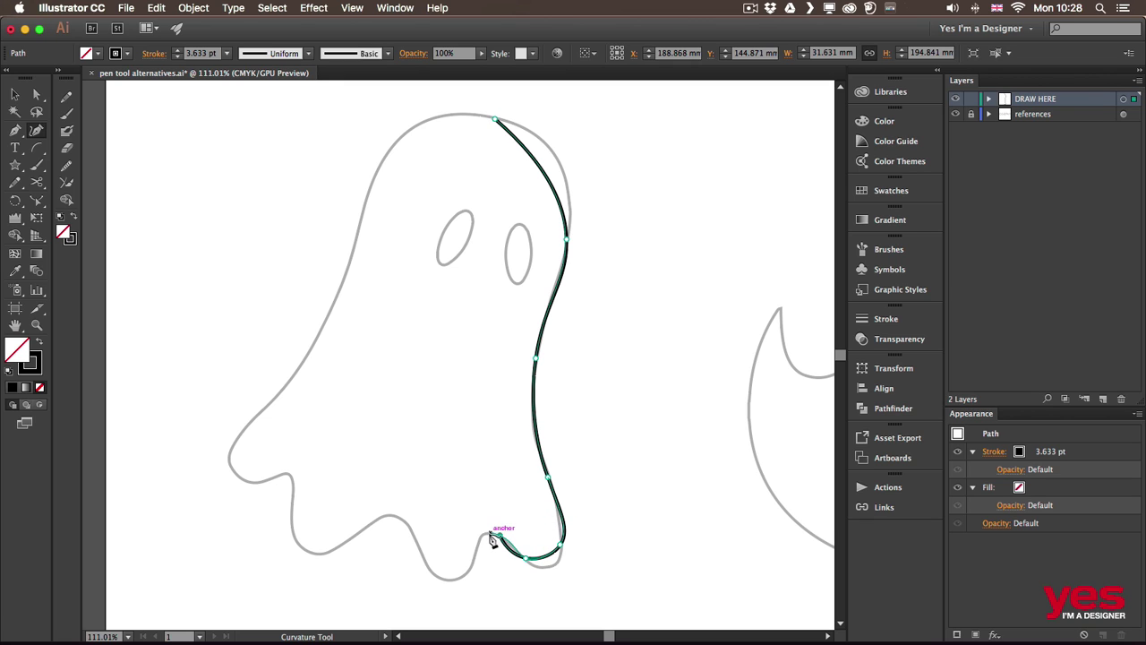
{"action": "left_click", "coordinate": [477, 547]}
{"action": "left_click", "coordinate": [466, 570]}
{"action": "left_click", "coordinate": [426, 566]}
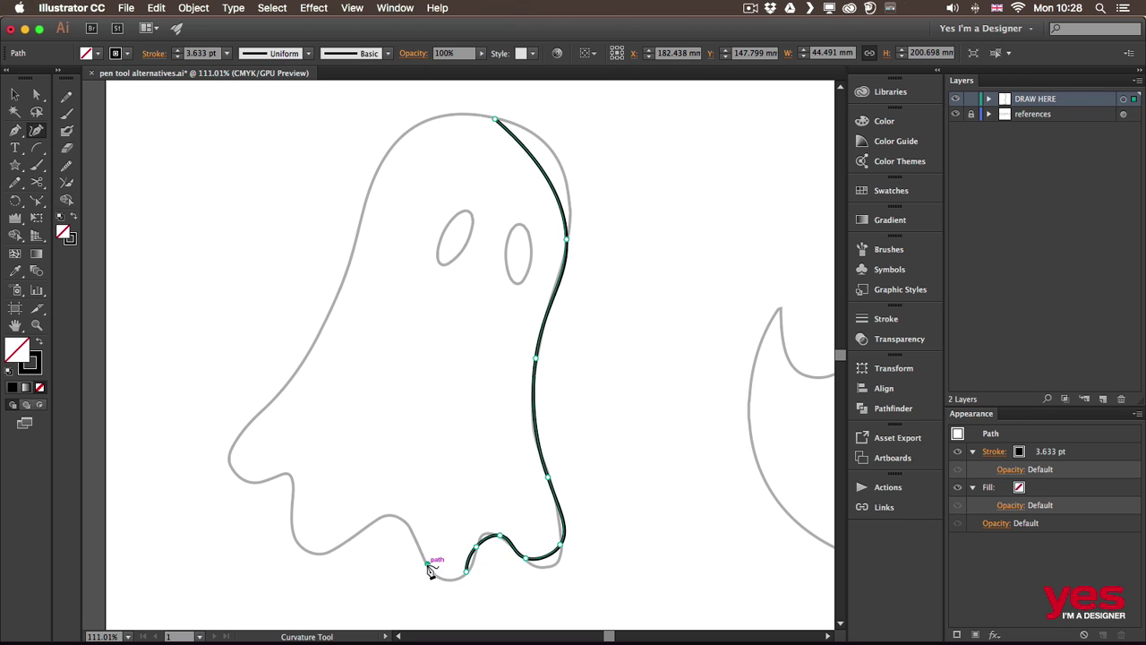
{"action": "left_click", "coordinate": [370, 522]}
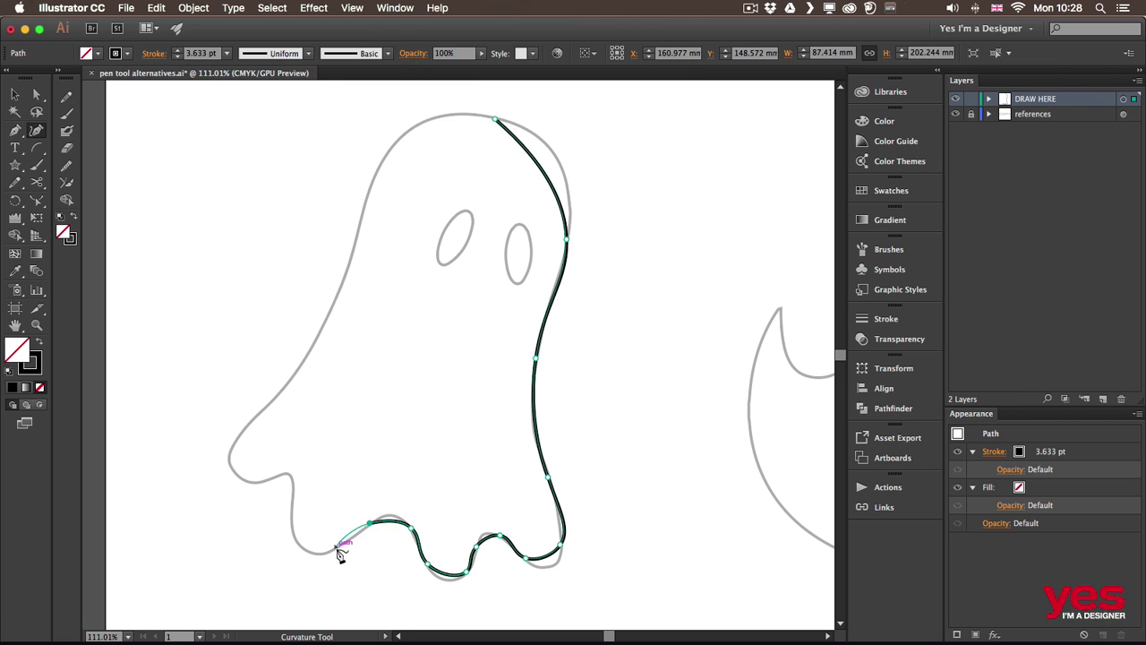
{"action": "left_click", "coordinate": [337, 546]}
{"action": "left_click", "coordinate": [293, 528]}
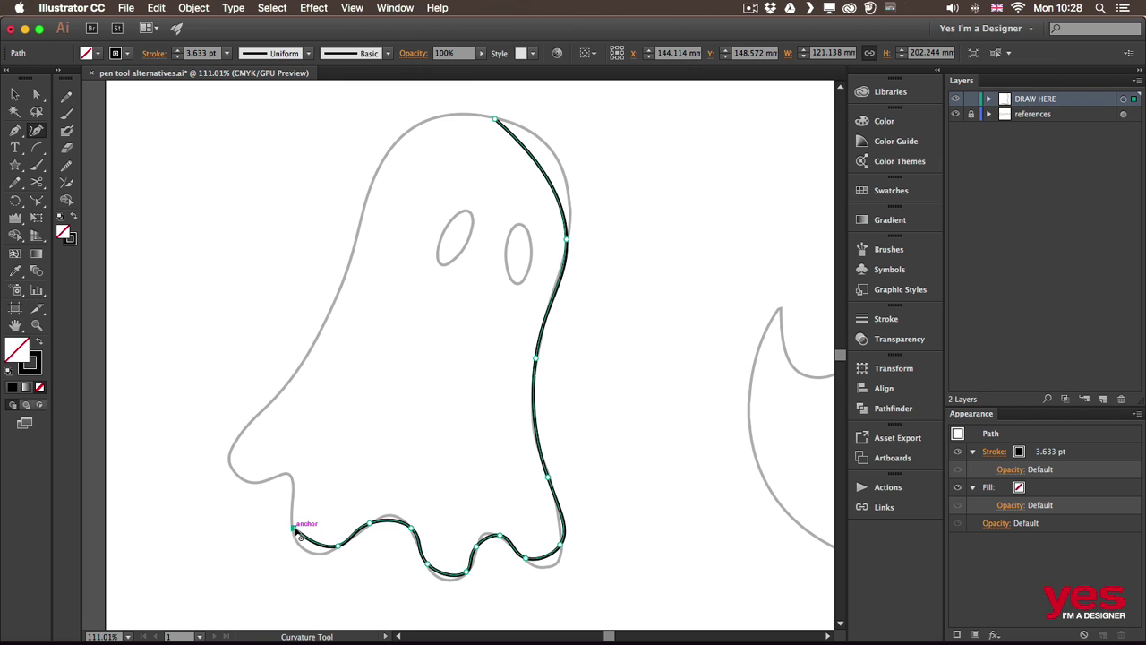
{"action": "left_click", "coordinate": [290, 473]}
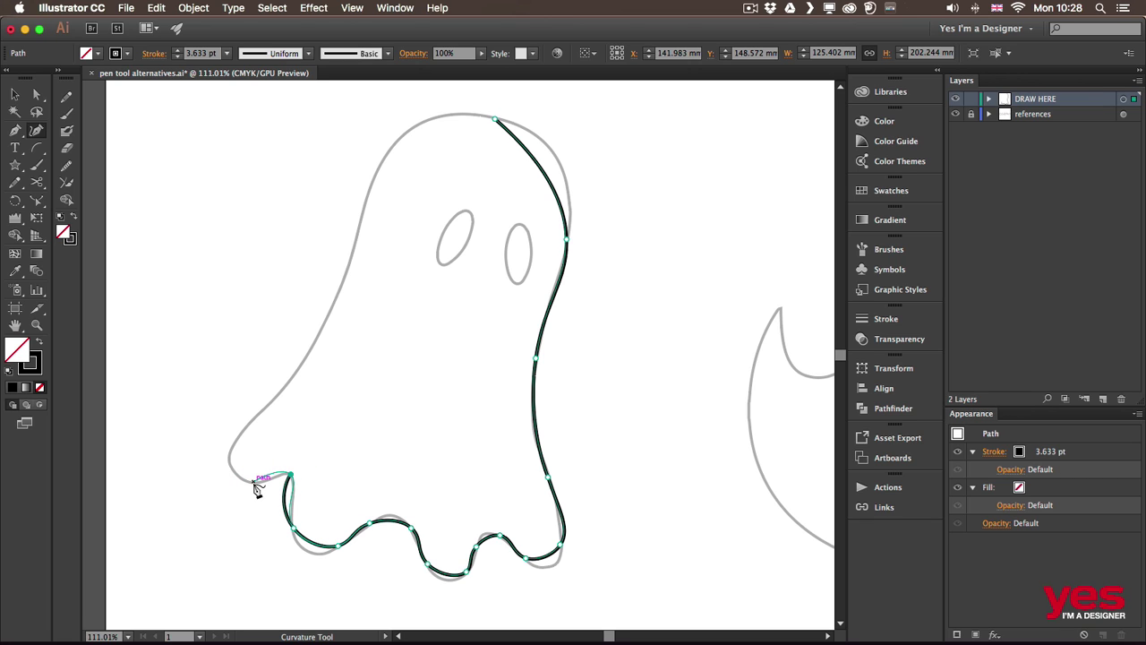
{"action": "left_click", "coordinate": [256, 478]}
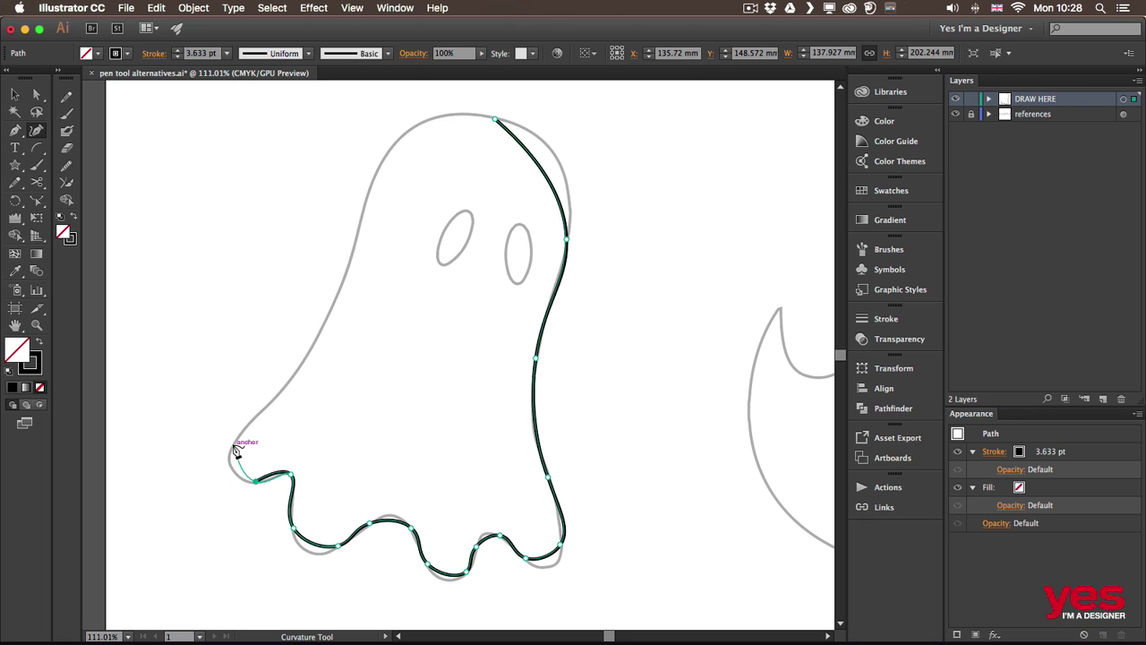
Trace up the ghost's left side and close the path at the head's starting point.
{"action": "left_click", "coordinate": [233, 445]}
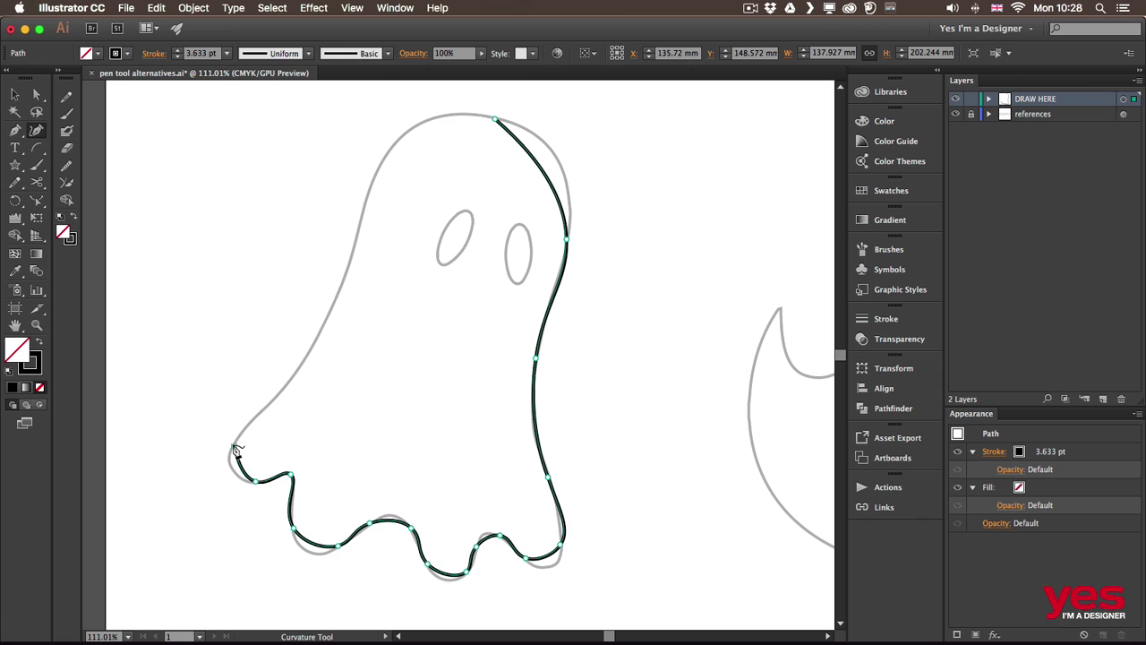
{"action": "left_click", "coordinate": [327, 320]}
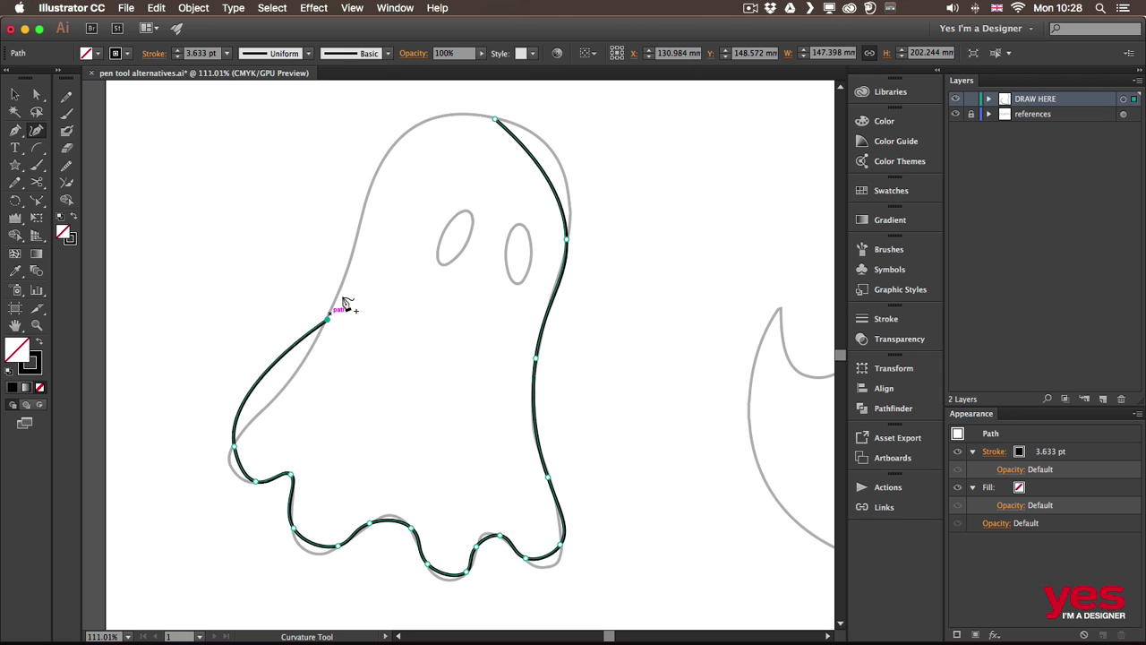
{"action": "left_click", "coordinate": [381, 172]}
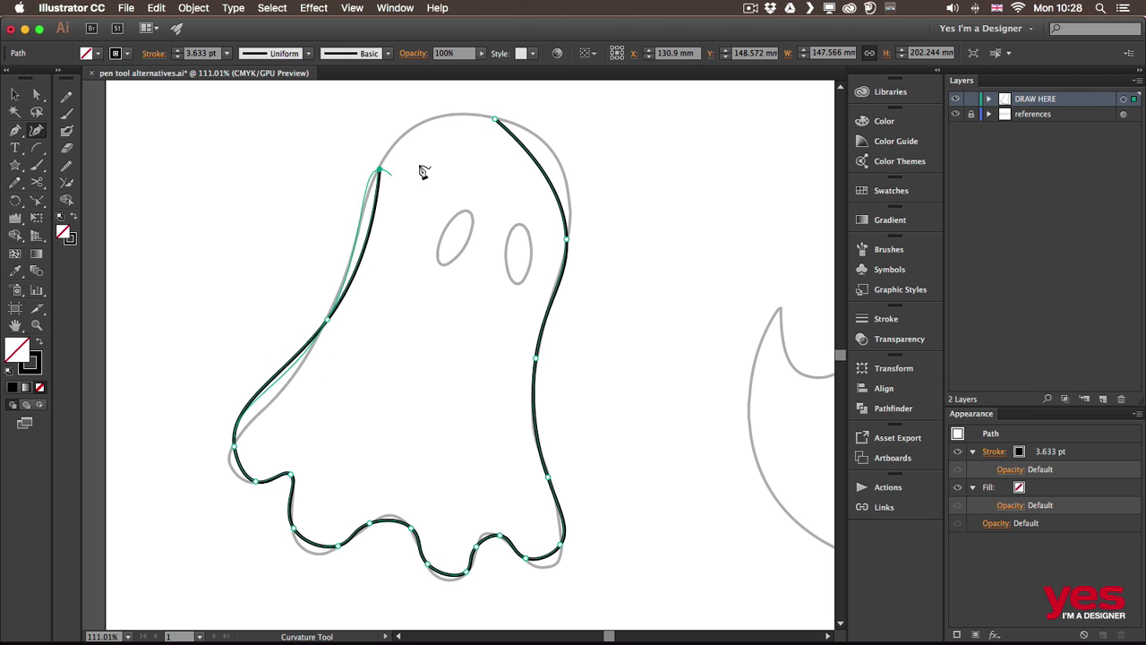
{"action": "left_click", "coordinate": [495, 120]}
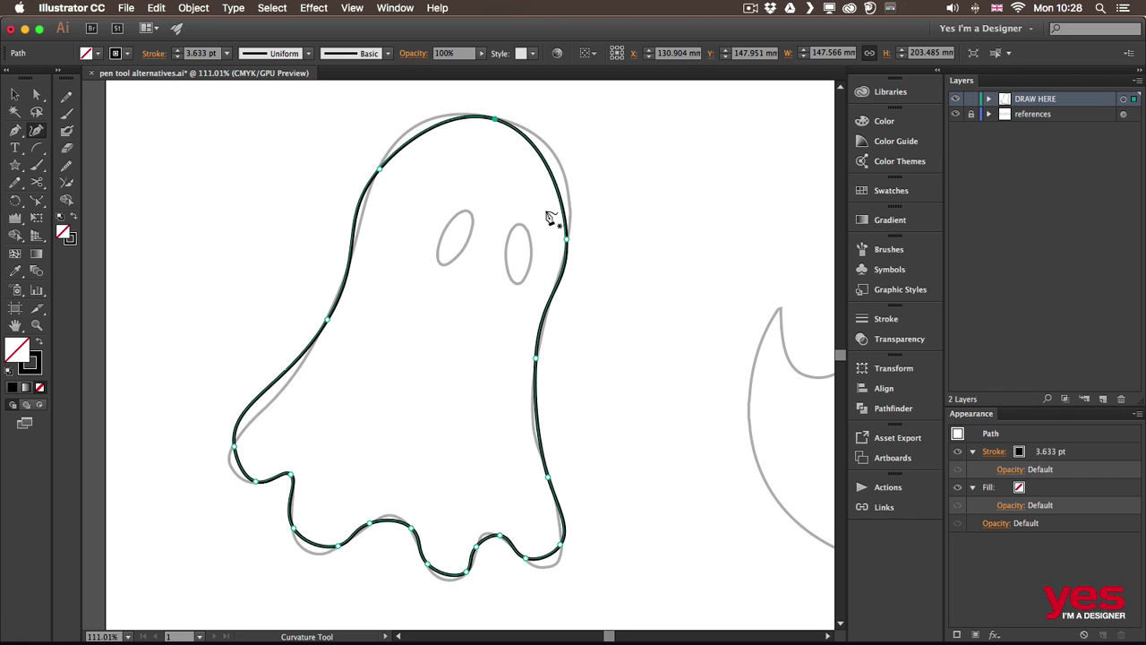
{"action": "left_click", "coordinate": [957, 115]}
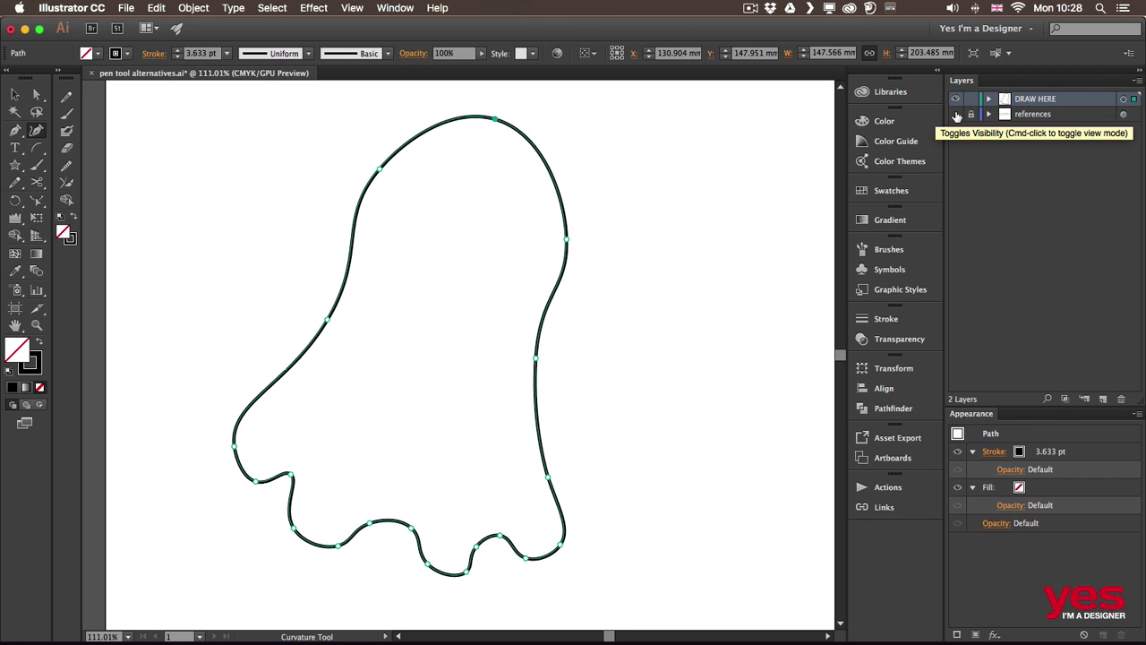
{"action": "left_click", "coordinate": [956, 115]}
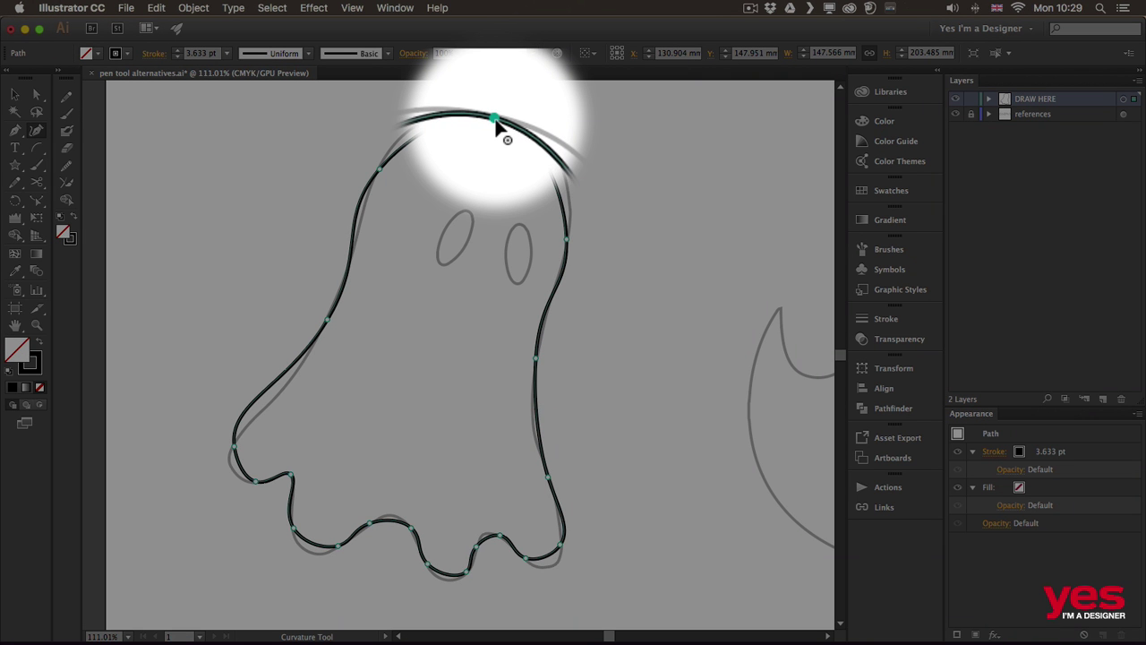
{"action": "double_click", "coordinate": [495, 119]}
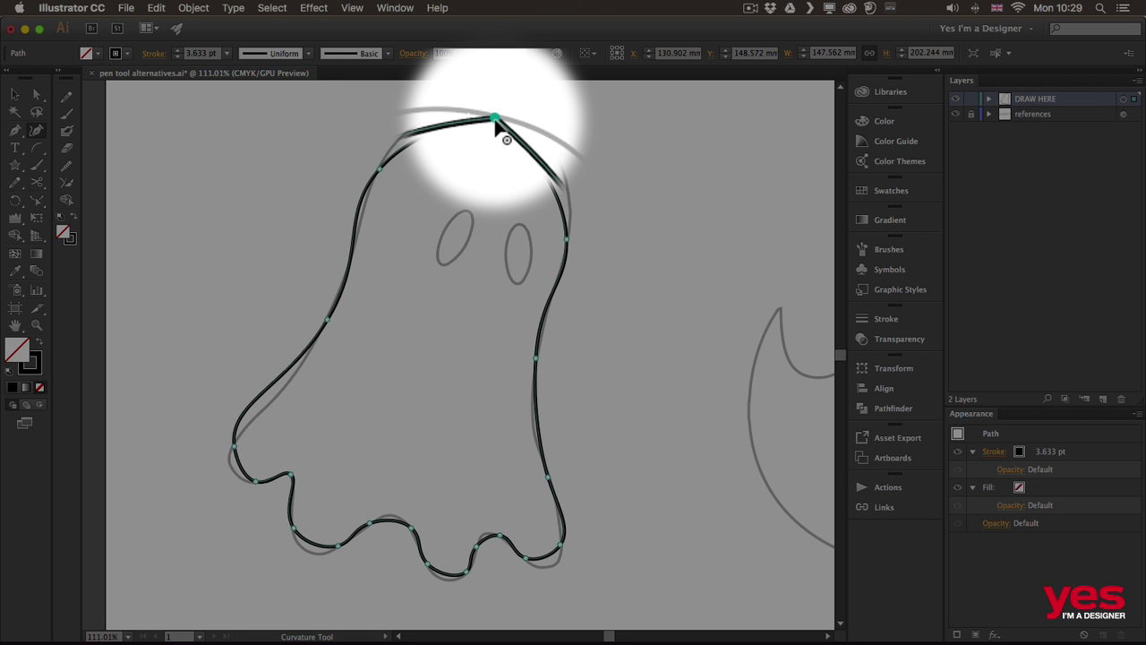
{"action": "double_click", "coordinate": [495, 118]}
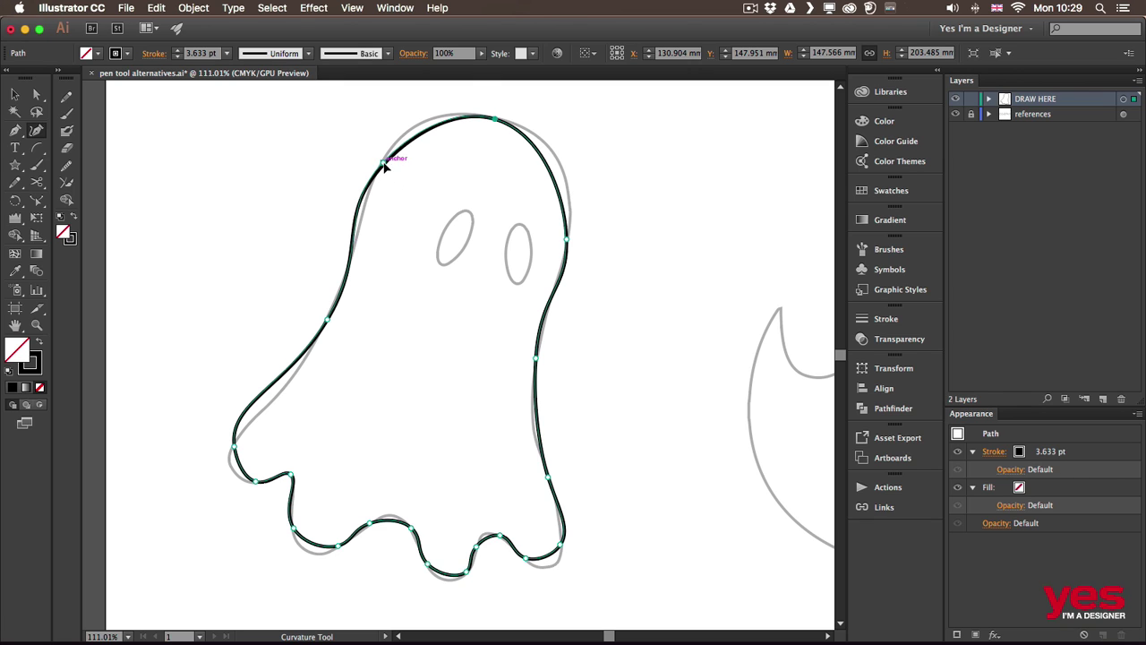
Reshape the head and right-side points and add points on the top curve and left edge.
{"action": "left_click_drag", "start_coordinate": [385, 165], "coordinate": [396, 143]}
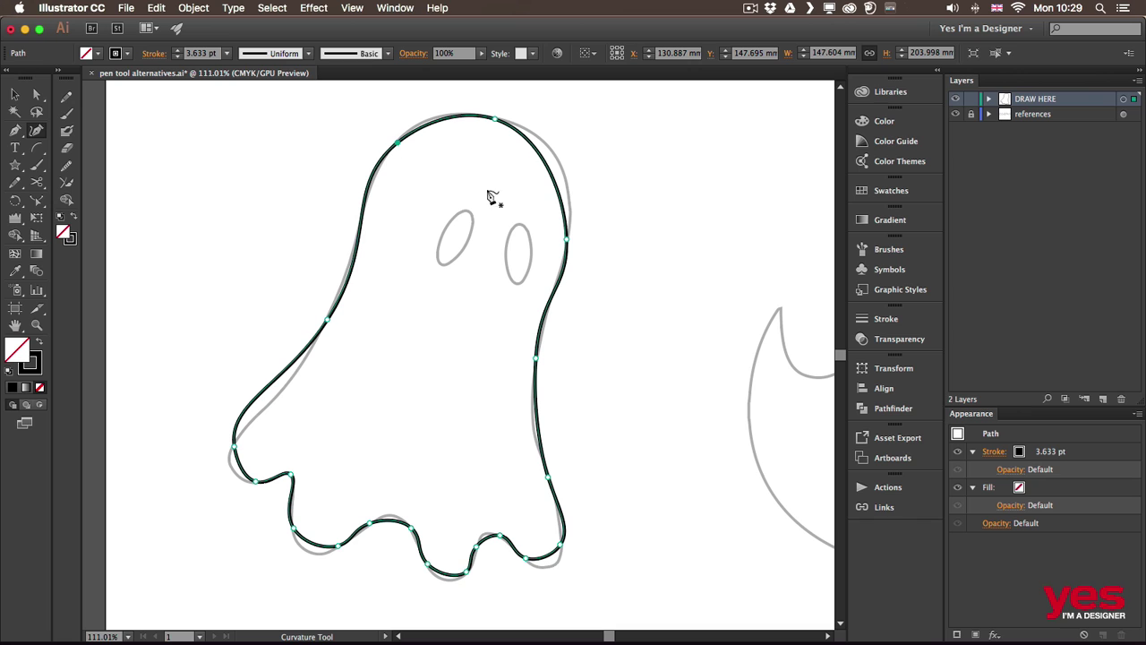
{"action": "left_click_drag", "start_coordinate": [568, 240], "coordinate": [575, 170]}
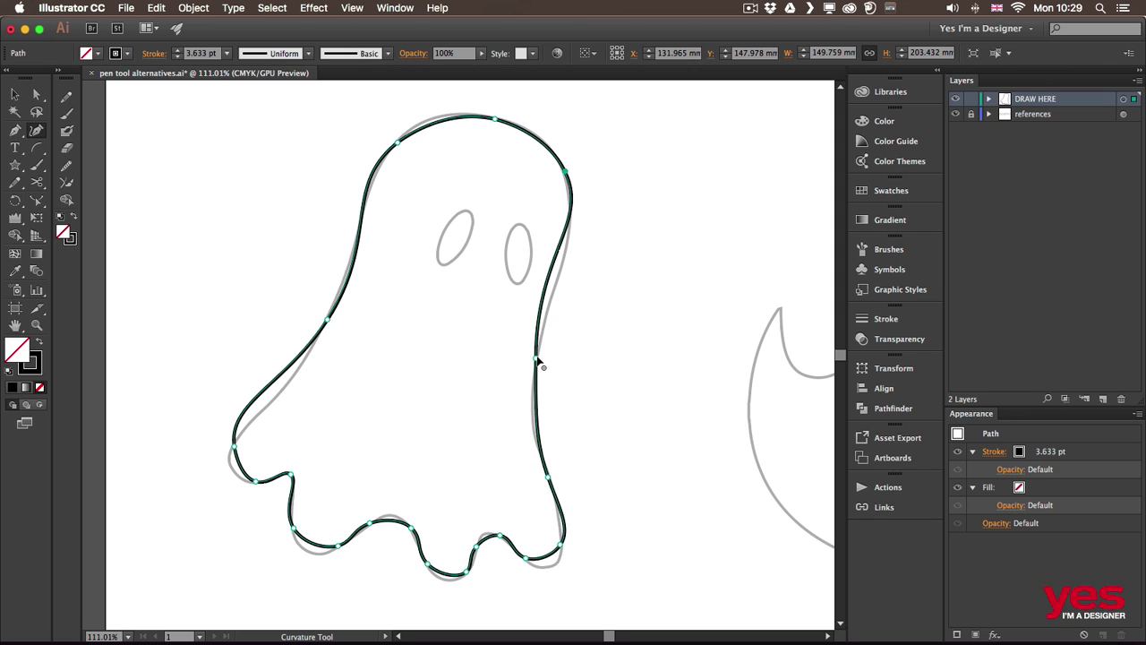
{"action": "left_click_drag", "start_coordinate": [536, 360], "coordinate": [557, 308]}
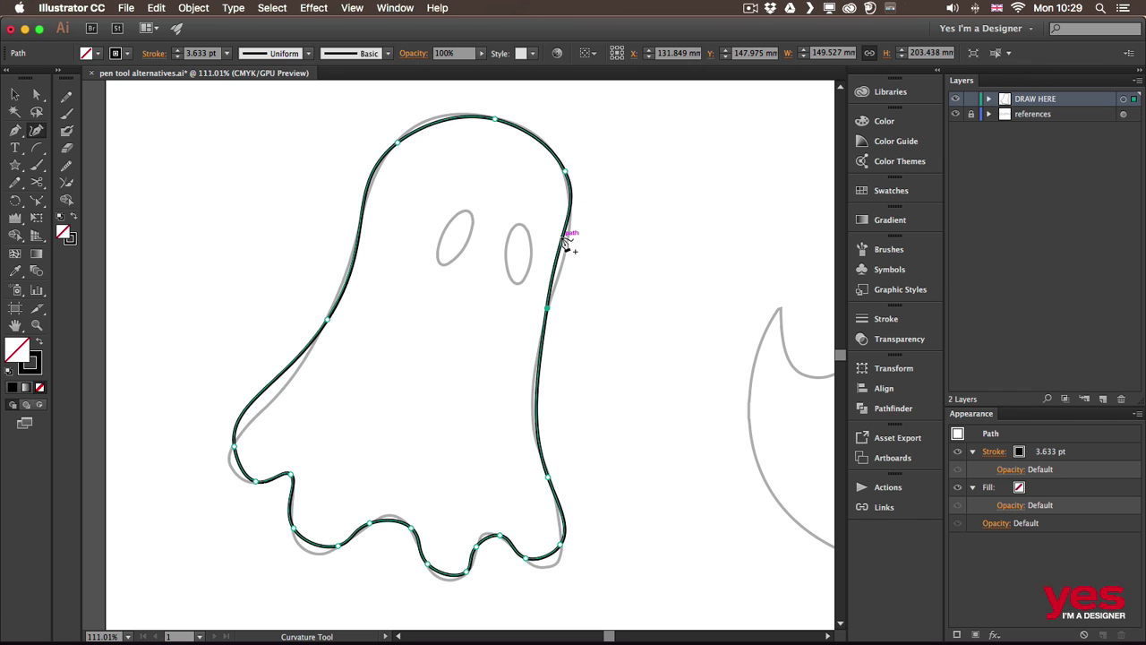
{"action": "left_click_drag", "start_coordinate": [564, 238], "coordinate": [567, 239]}
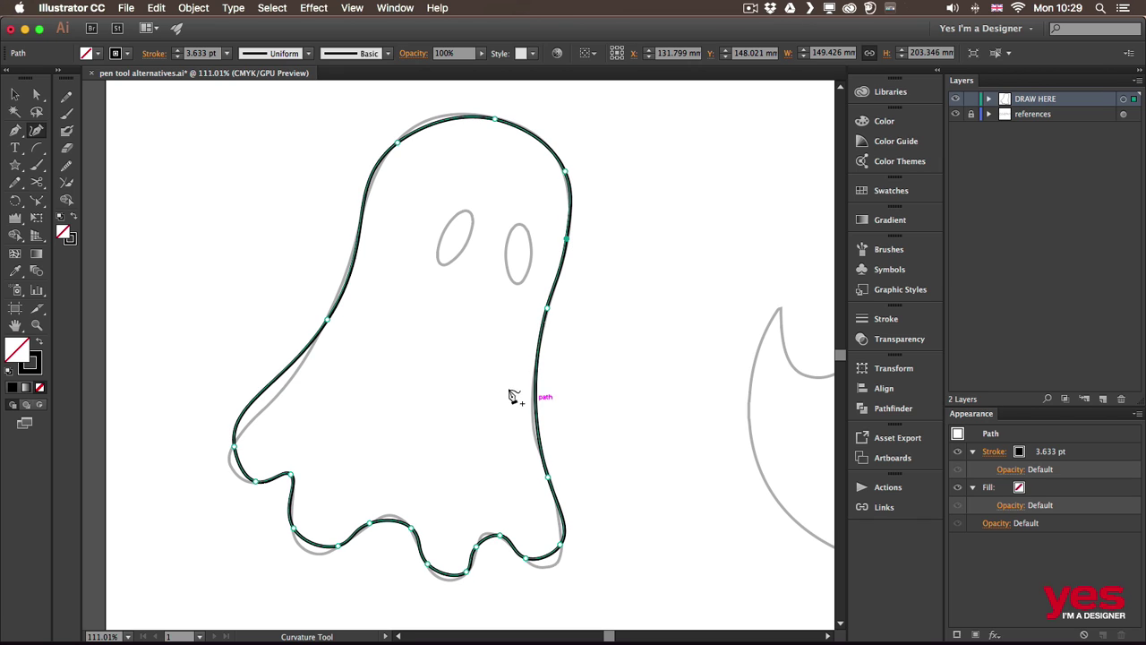
{"action": "left_click_drag", "start_coordinate": [399, 145], "coordinate": [376, 167]}
{"action": "left_click", "coordinate": [427, 122]}
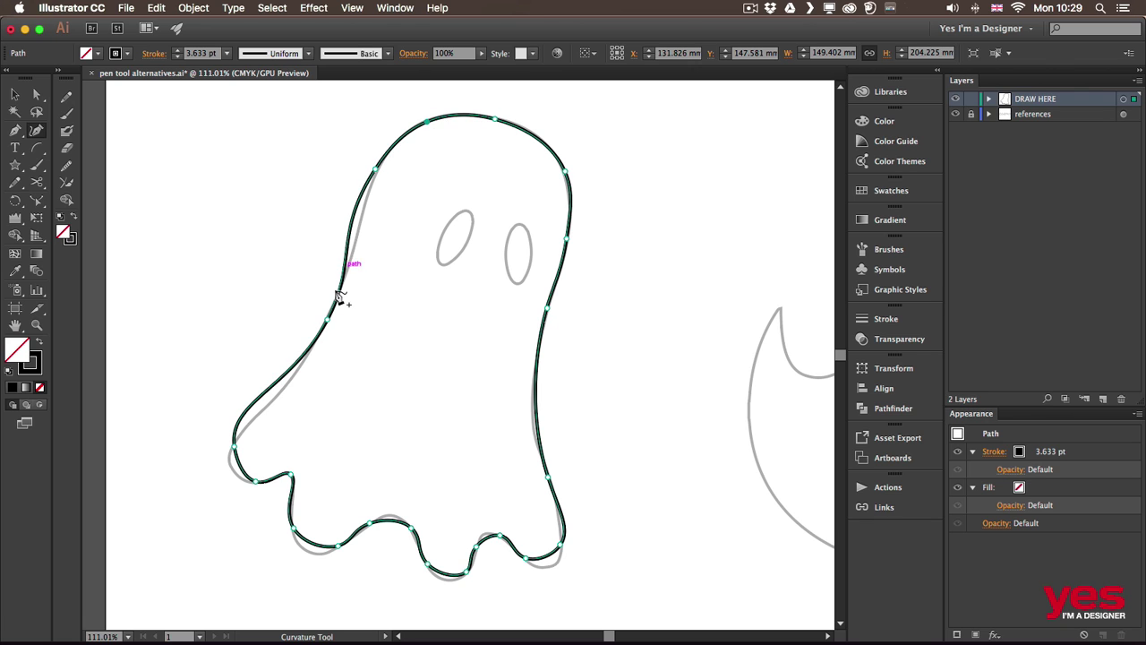
{"action": "left_click_drag", "start_coordinate": [352, 251], "coordinate": [358, 253]}
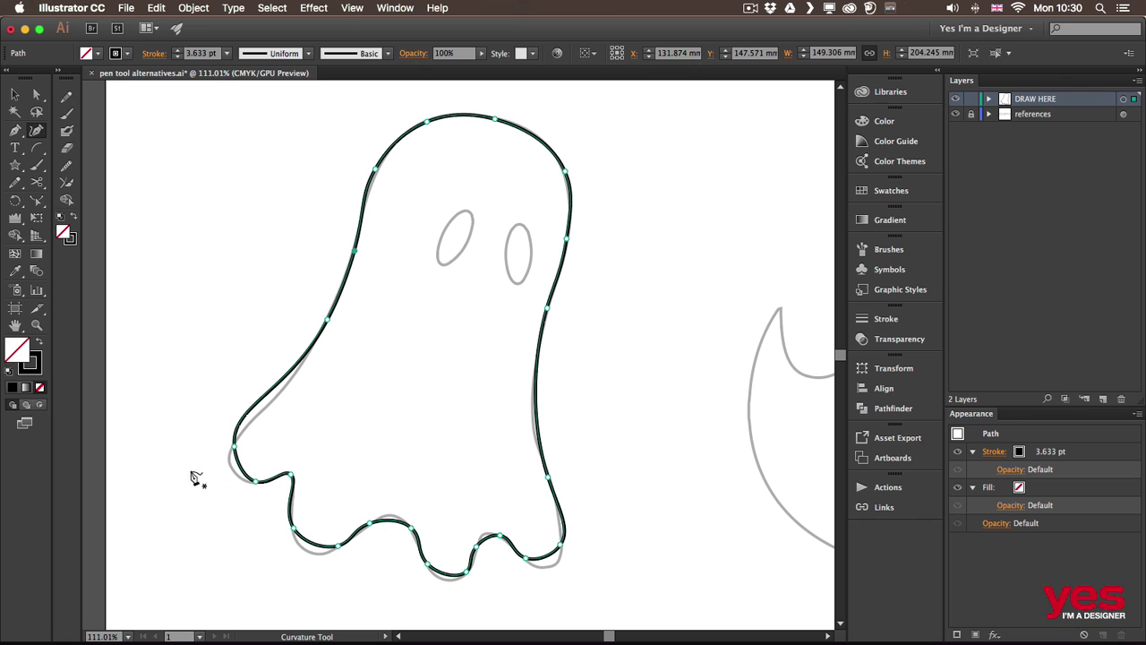
Drag the lower-left corner and bottom bumps onto the sketch, then add a right-edge anchor.
{"action": "left_click_drag", "start_coordinate": [234, 447], "coordinate": [230, 464]}
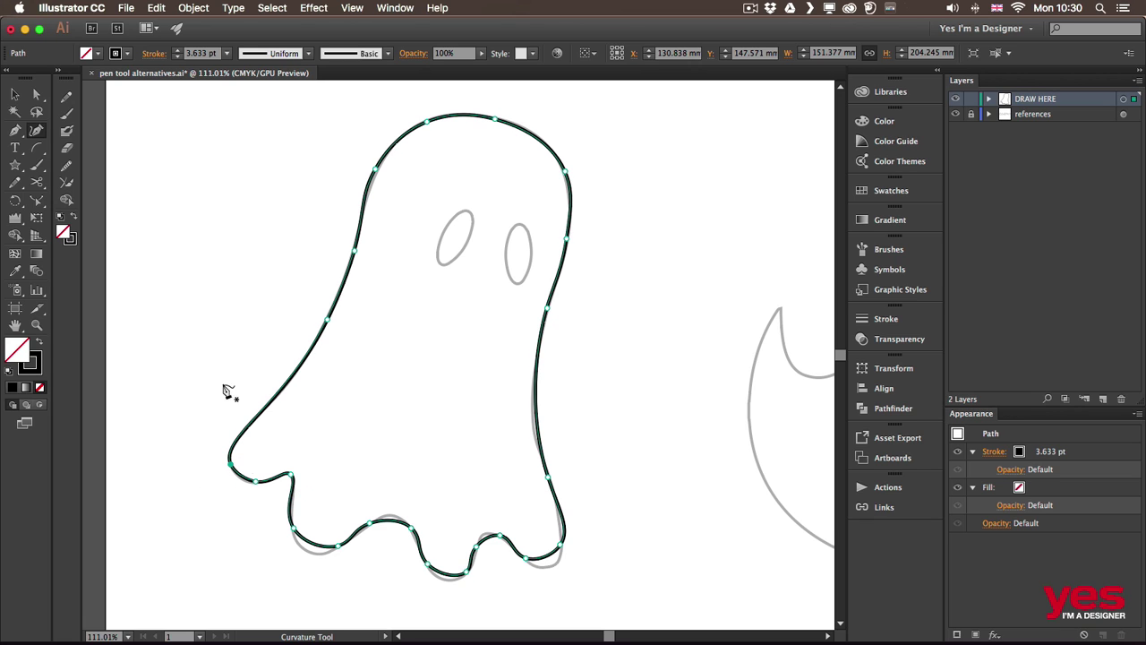
{"action": "left_click", "coordinate": [230, 465]}
{"action": "left_click_drag", "start_coordinate": [294, 530], "coordinate": [391, 516]}
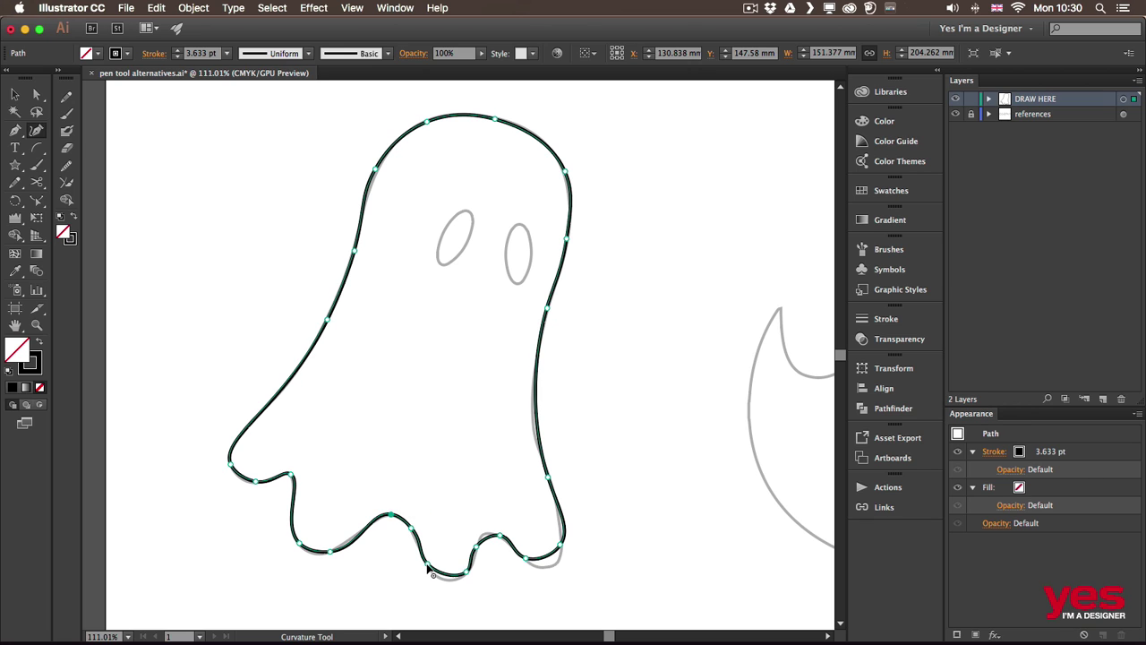
{"action": "left_click_drag", "start_coordinate": [429, 569], "coordinate": [431, 573]}
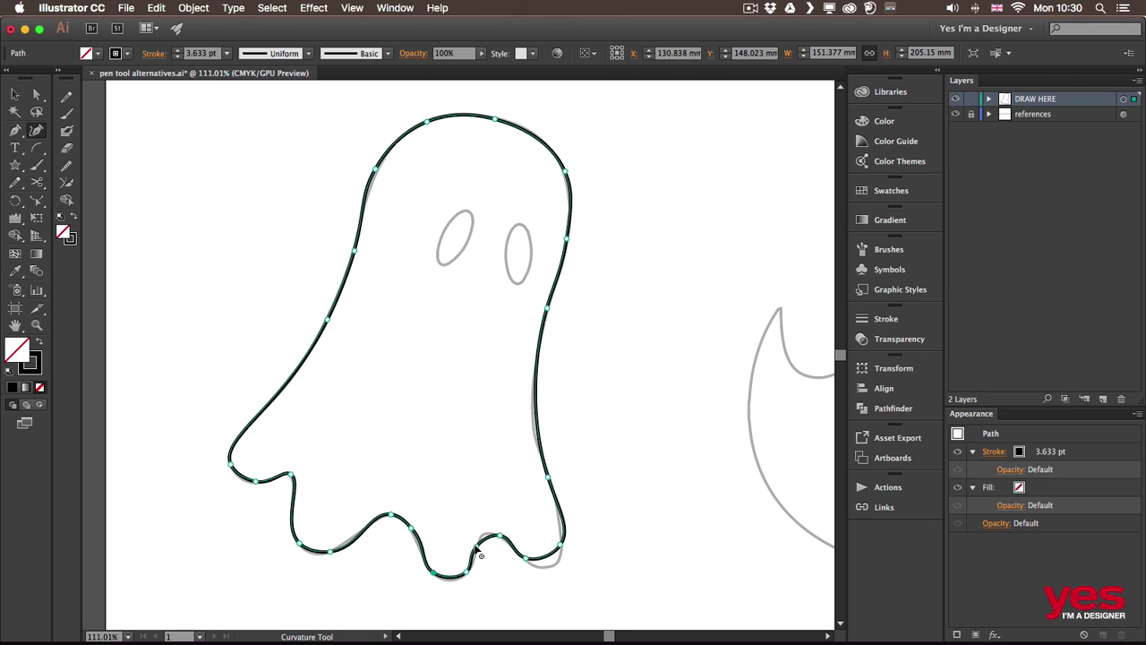
{"action": "left_click_drag", "start_coordinate": [480, 543], "coordinate": [557, 561]}
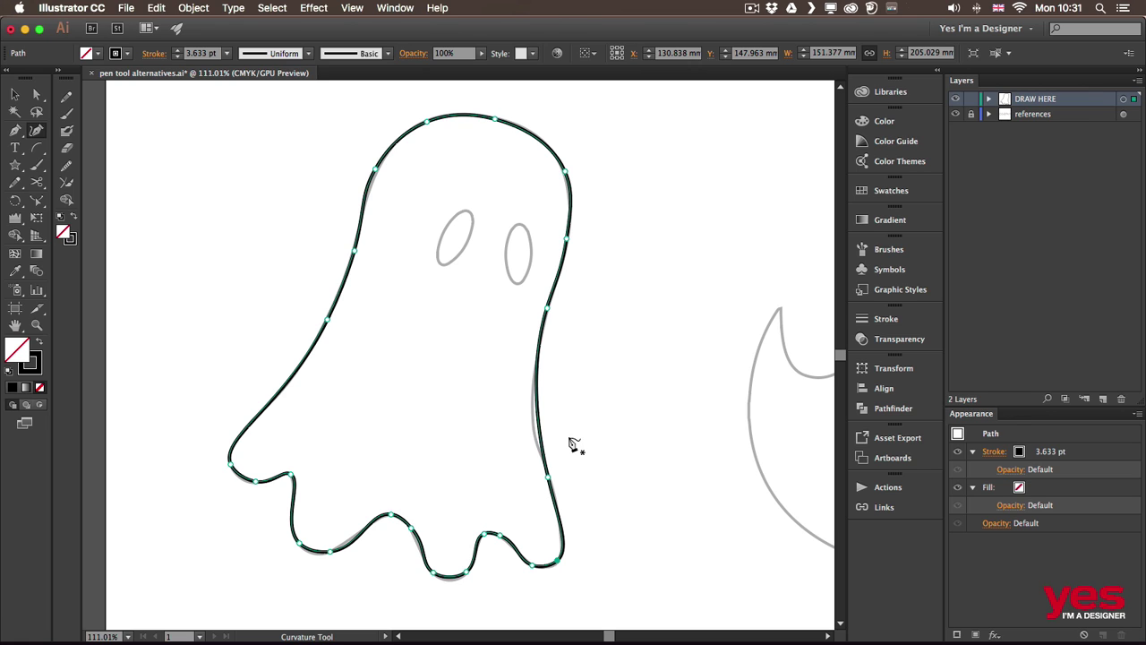
{"action": "left_click", "coordinate": [533, 404]}
{"action": "left_click_drag", "start_coordinate": [533, 404], "coordinate": [536, 416]}
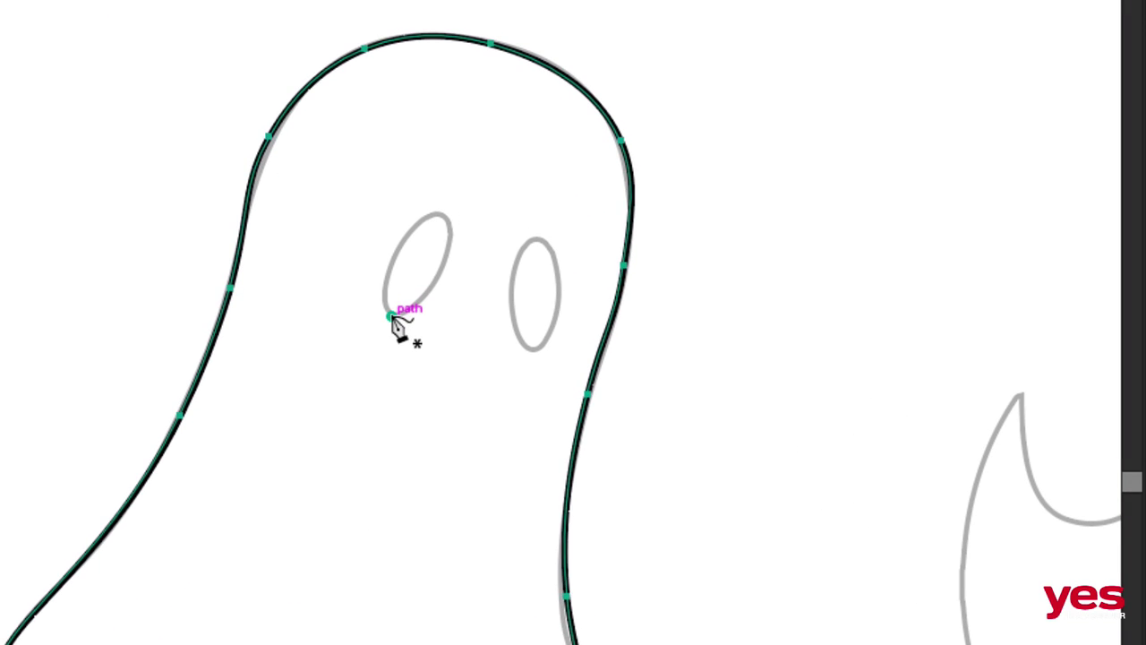
Trace the ghost's left eye as a closed oval outline.
{"action": "left_click", "coordinate": [440, 265]}
{"action": "left_click", "coordinate": [441, 272]}
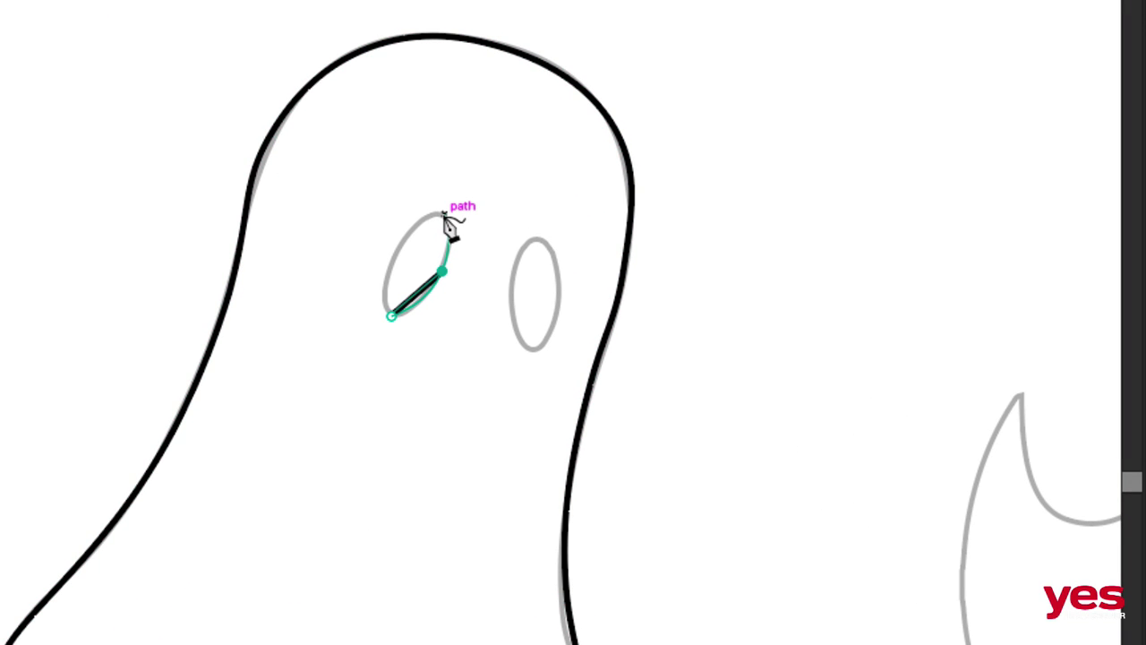
{"action": "left_click", "coordinate": [445, 215]}
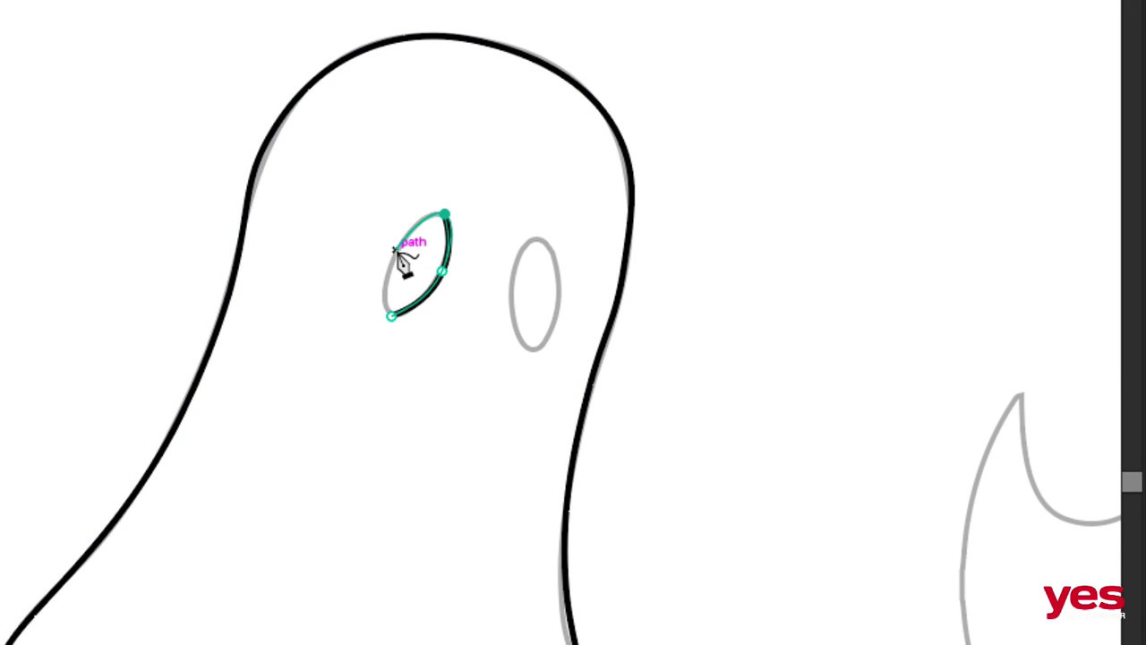
{"action": "left_click", "coordinate": [395, 249]}
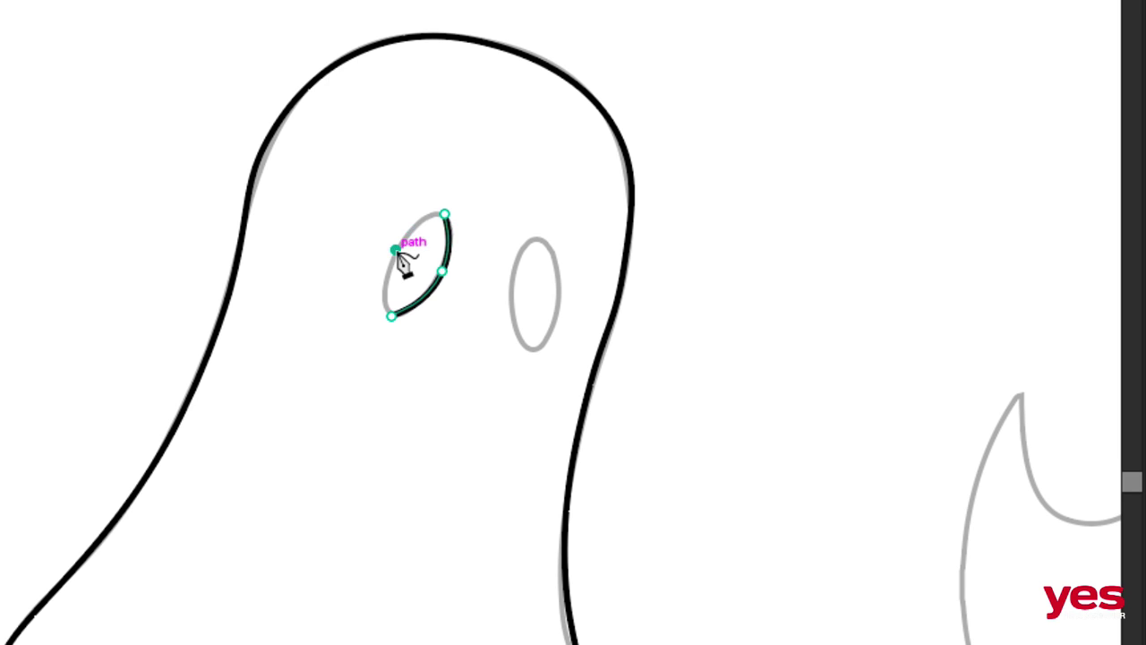
{"action": "left_click", "coordinate": [387, 314]}
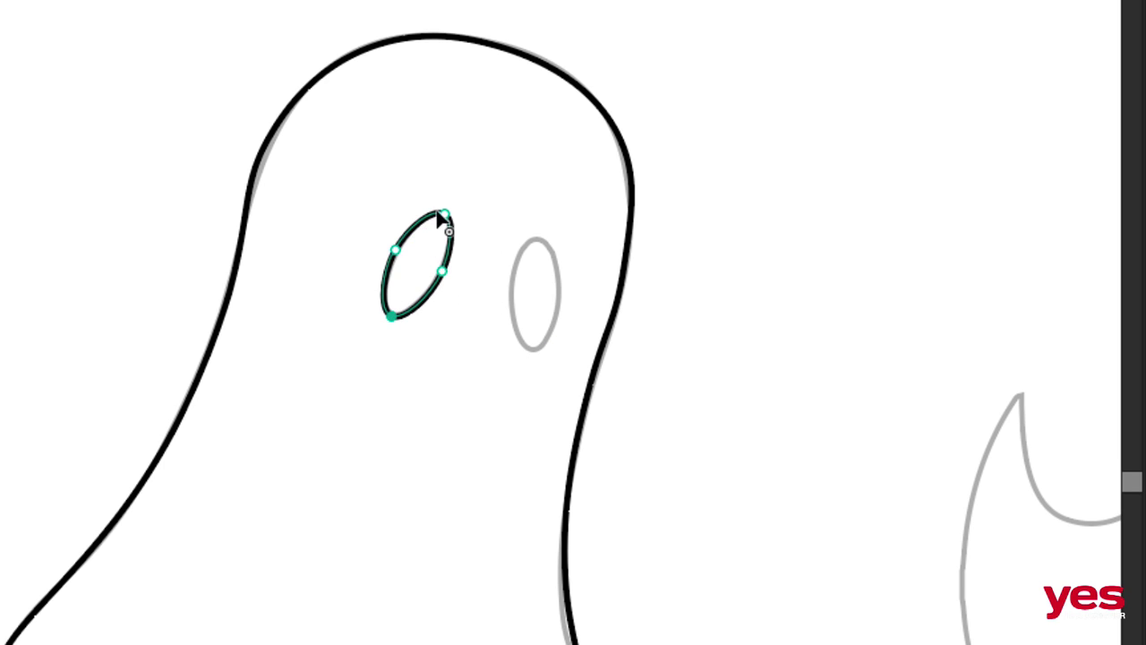
Trace the right eye as a closed oval outline.
{"action": "left_click", "coordinate": [534, 351]}
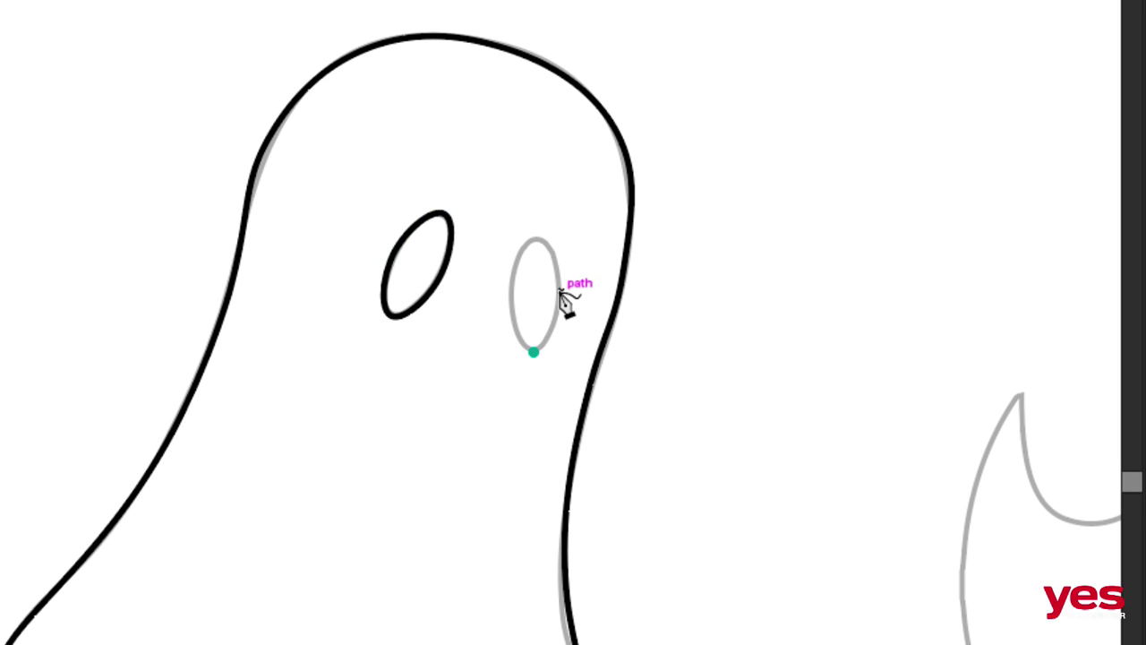
{"action": "left_click", "coordinate": [563, 296]}
{"action": "left_click", "coordinate": [537, 238]}
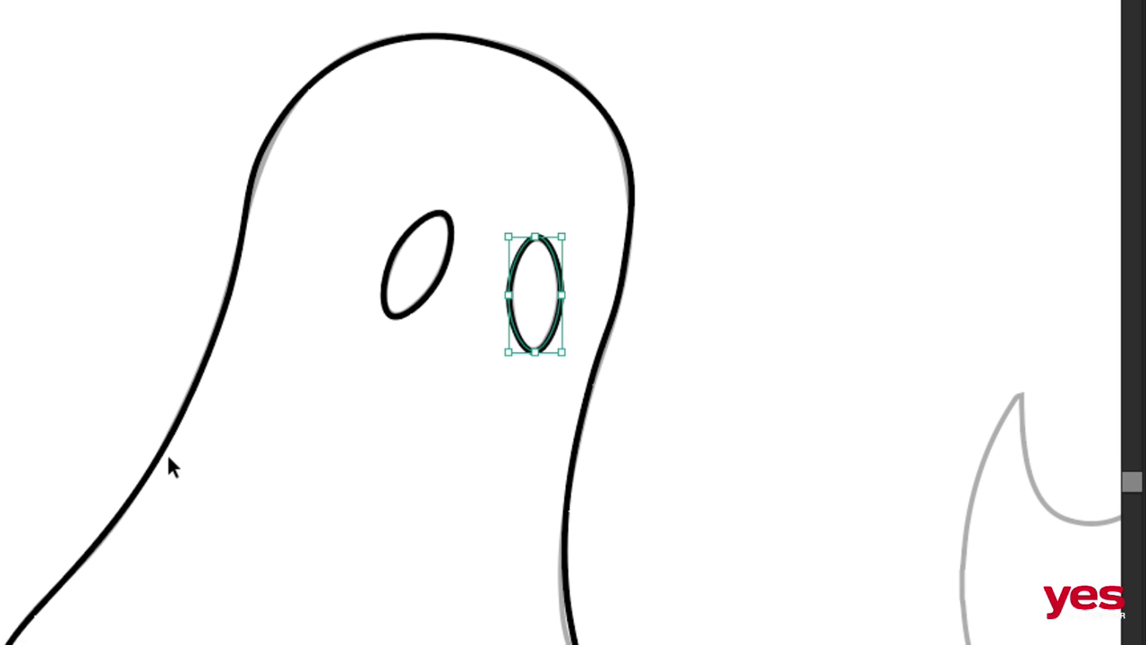
{"action": "left_click", "coordinate": [582, 414]}
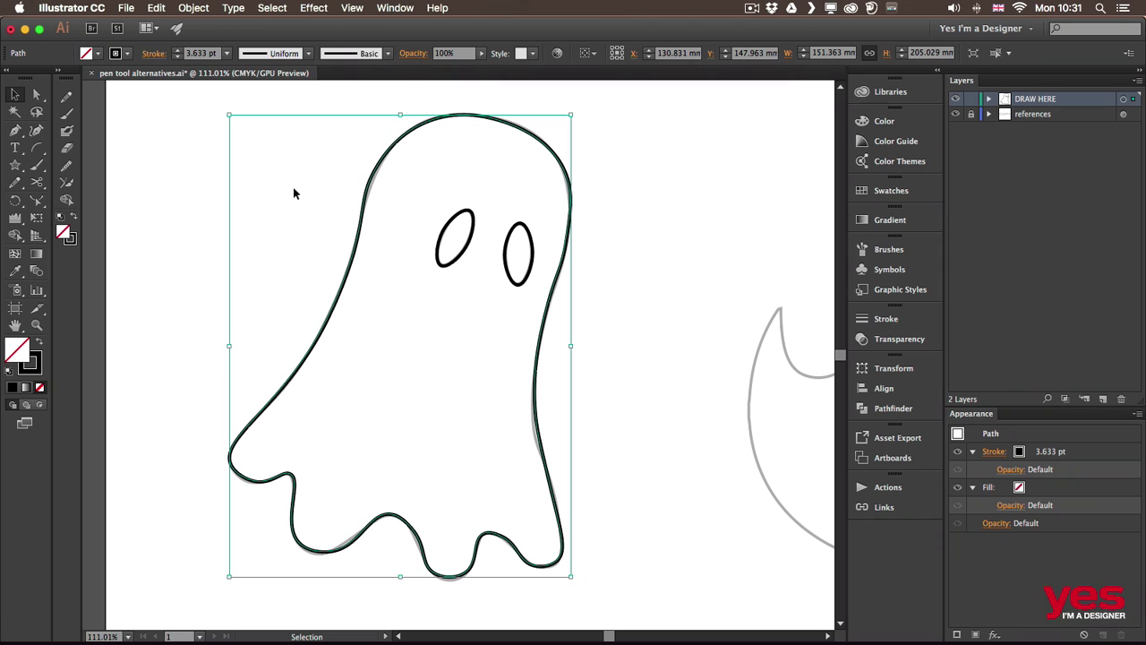
Marquee-select every anchor of the ghost body and eyes with the Direct Selection tool.
{"action": "left_click", "coordinate": [36, 95]}
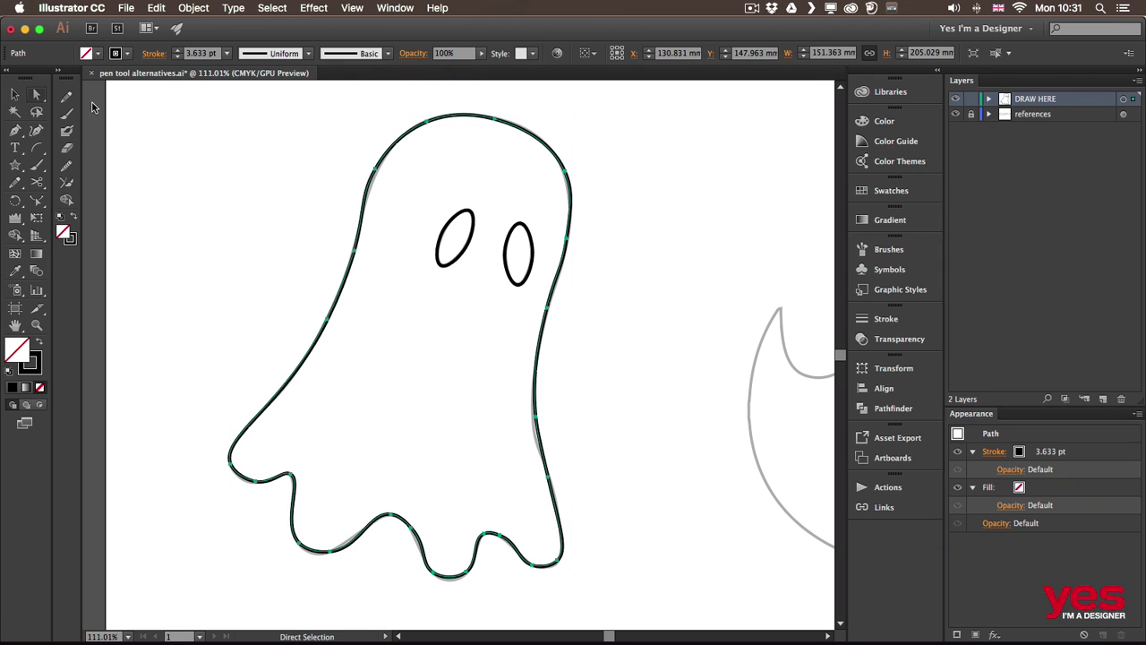
{"action": "left_click_drag", "start_coordinate": [175, 96], "coordinate": [625, 543]}
{"action": "left_click_drag", "start_coordinate": [611, 240], "coordinate": [609, 322]}
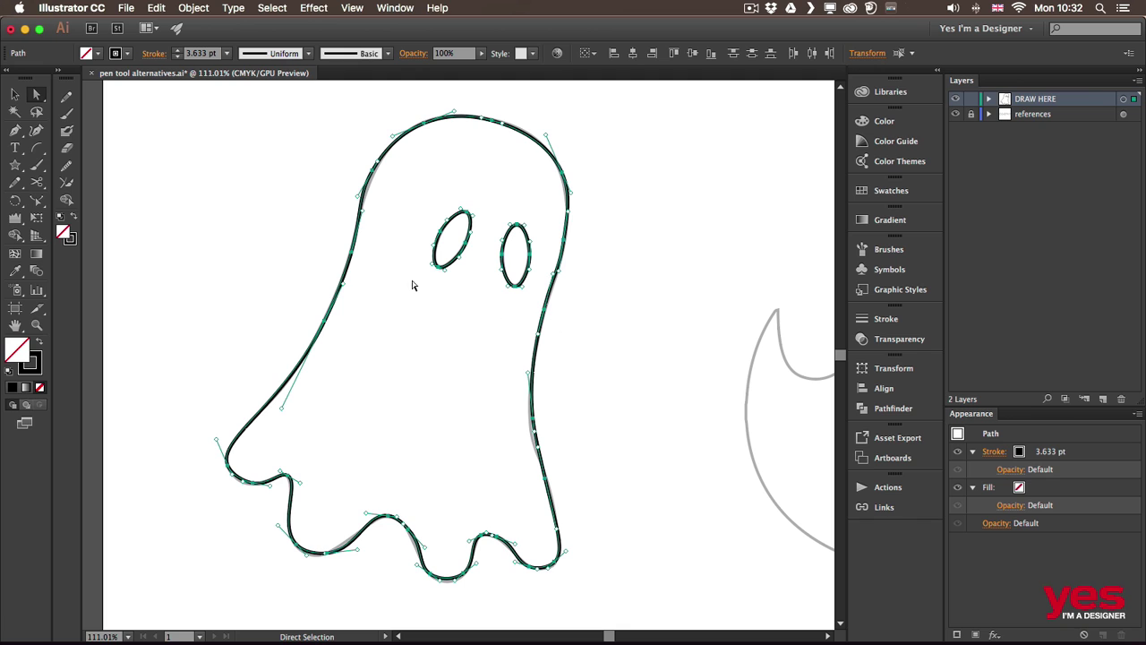
{"action": "left_click", "coordinate": [193, 8]}
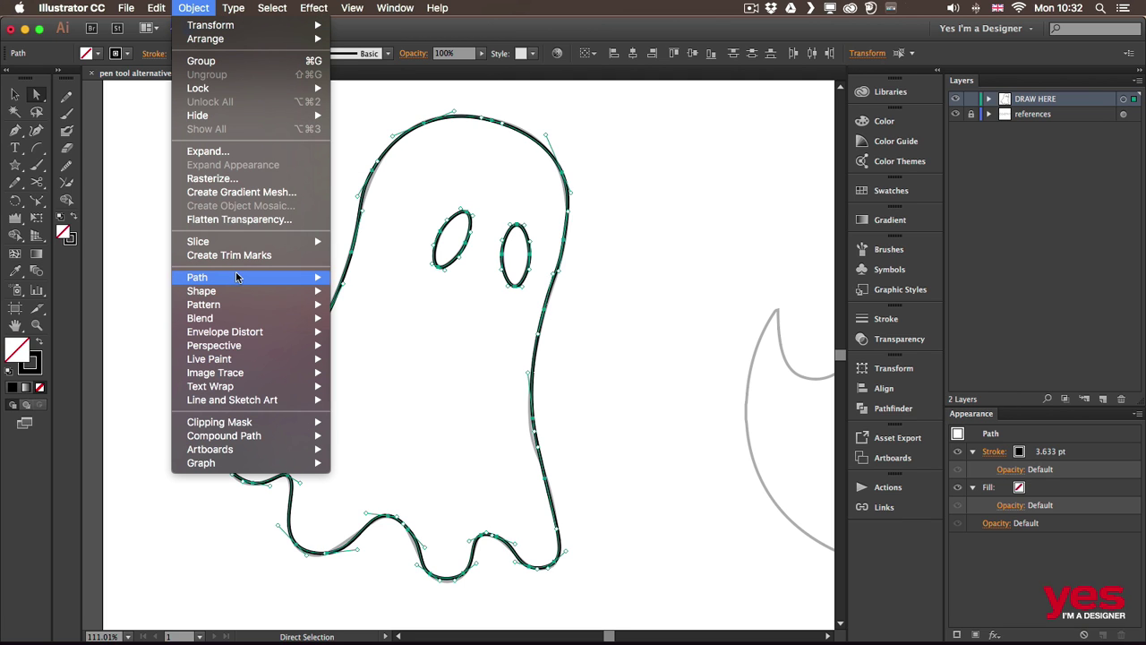
Run Object > Path > Simplify on the ghost with Curve Precision at 64%.
{"action": "mouse_move", "coordinate": [268, 278]}
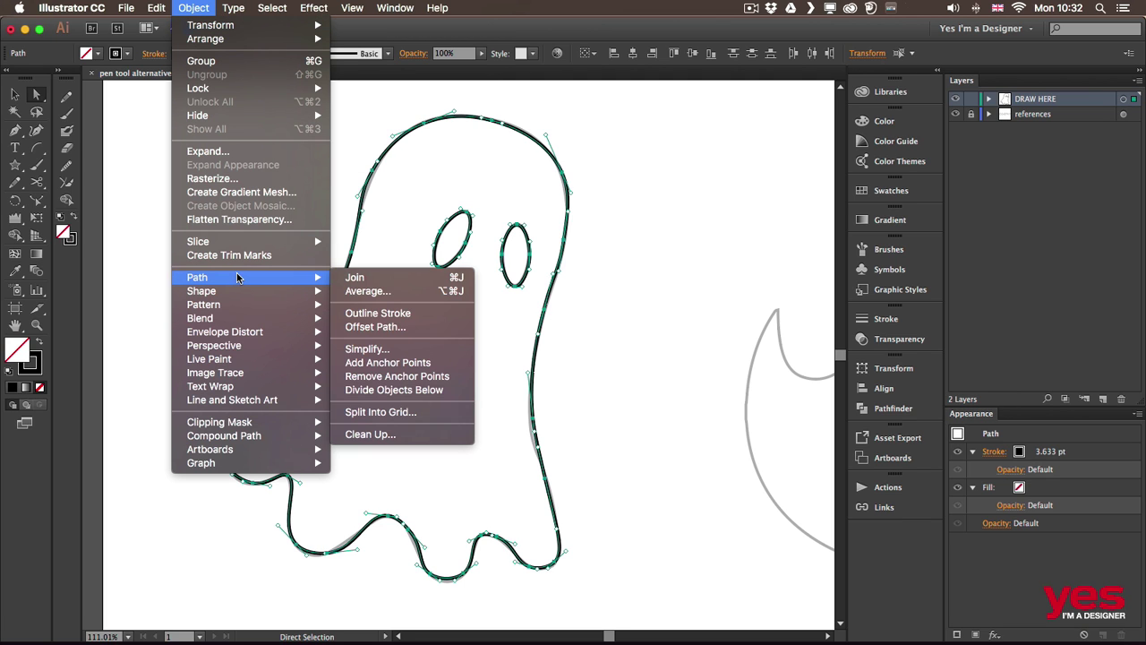
{"action": "left_click", "coordinate": [403, 351]}
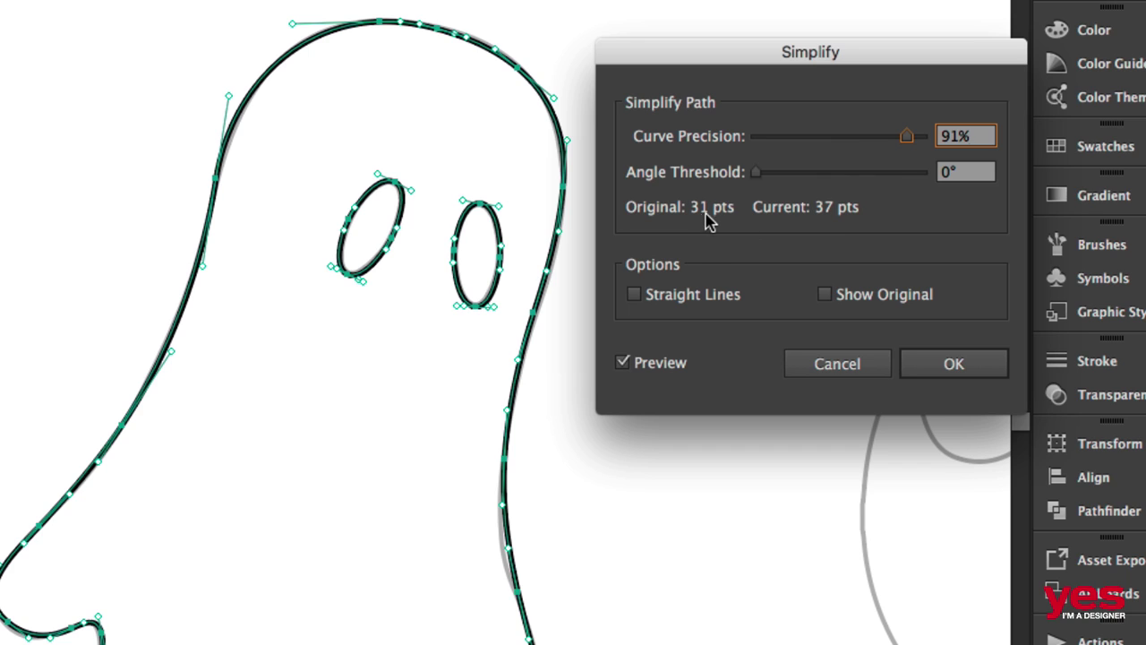
{"action": "left_click_drag", "start_coordinate": [907, 136], "coordinate": [862, 137]}
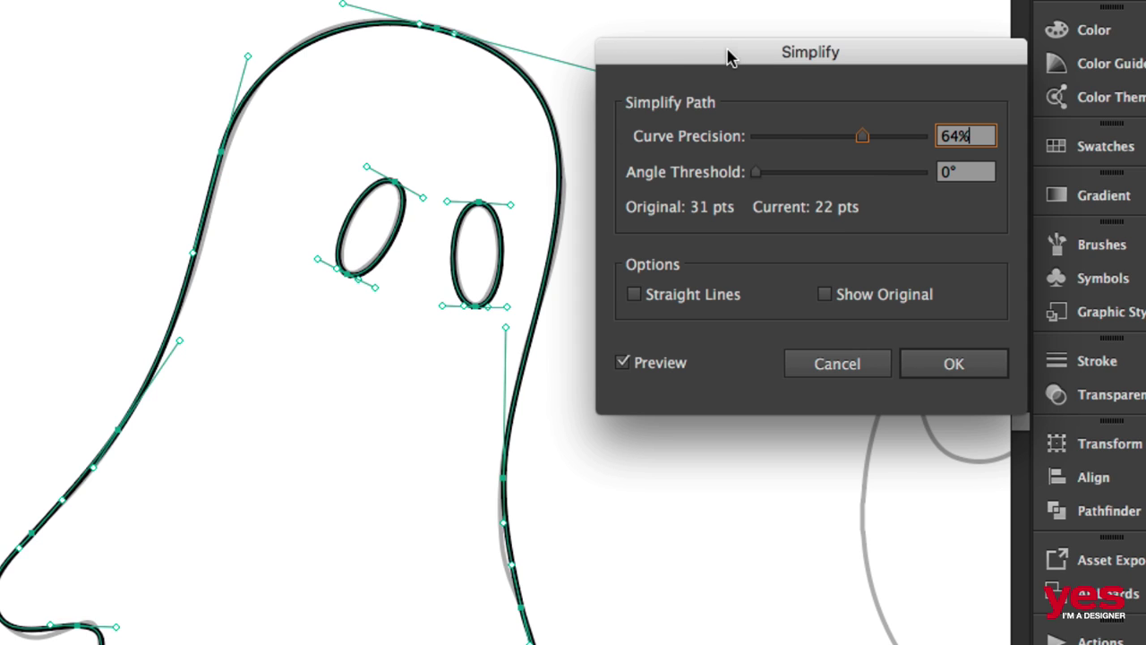
{"action": "left_click_drag", "start_coordinate": [734, 56], "coordinate": [895, 153]}
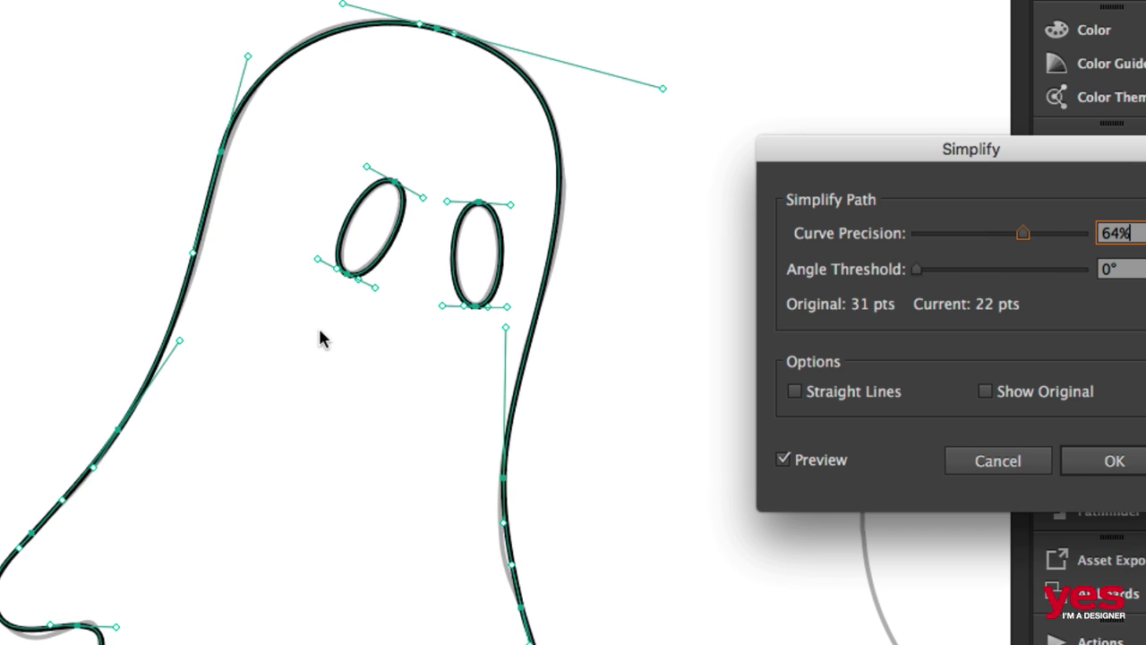
Confirm the ghost simplification, pan to the grey flame sketch, and pick the Pen tool.
{"action": "left_click", "coordinate": [1124, 461]}
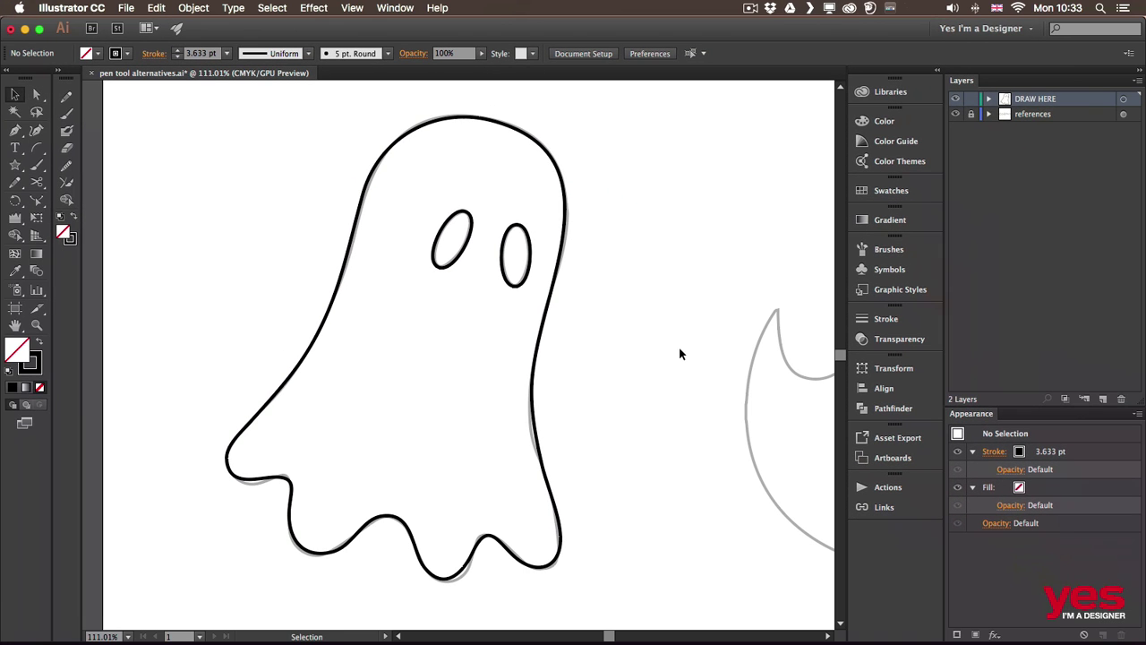
{"action": "key", "text": "space"}
{"action": "left_click_drag", "start_coordinate": [810, 413], "coordinate": [566, 437]}
{"action": "mouse_move", "coordinate": [568, 364]}
{"action": "left_mouse_down"}
{"action": "mouse_move", "coordinate": [287, 340]}
{"action": "mouse_move", "coordinate": [263, 355]}
{"action": "left_mouse_up"}
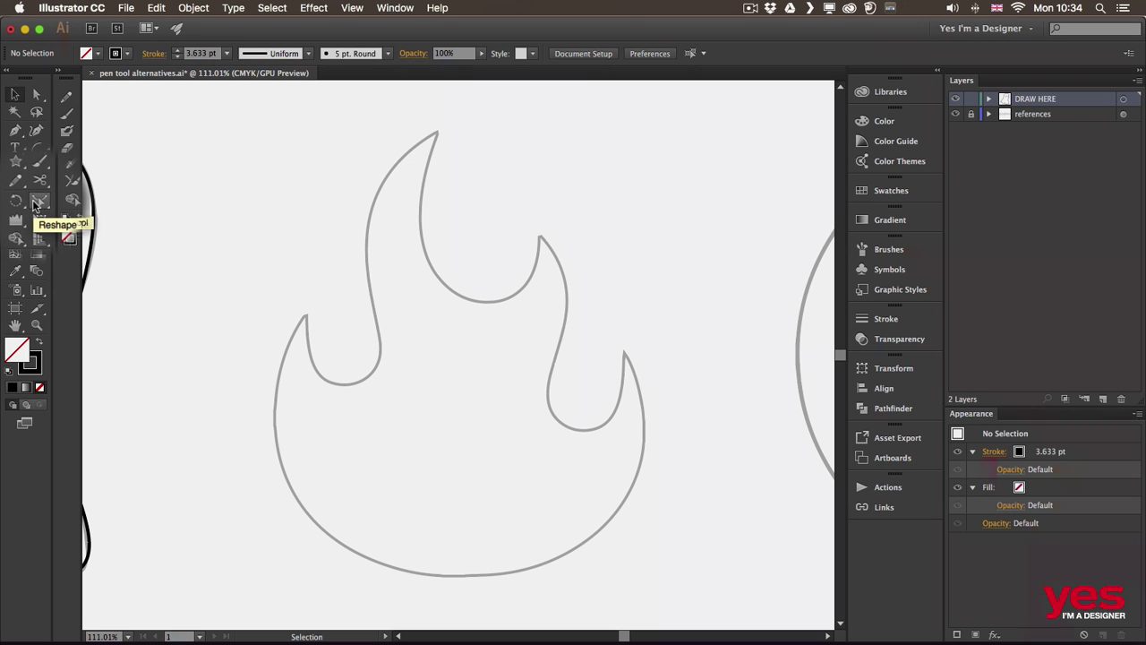
{"action": "left_click", "coordinate": [39, 202]}
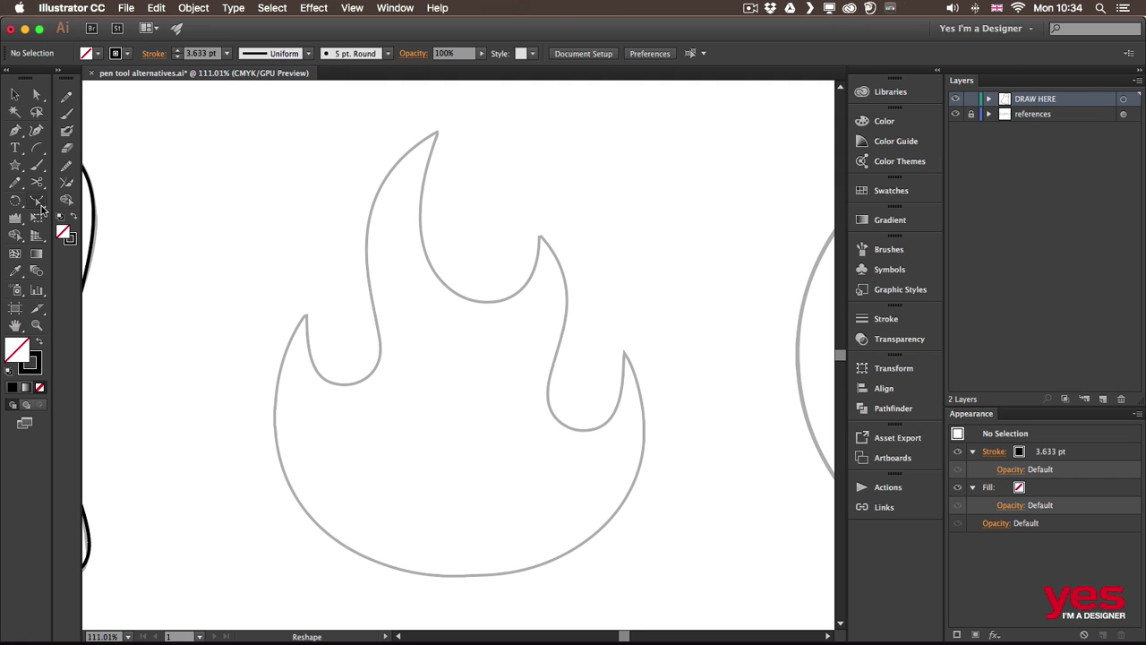
{"action": "left_click", "coordinate": [15, 134]}
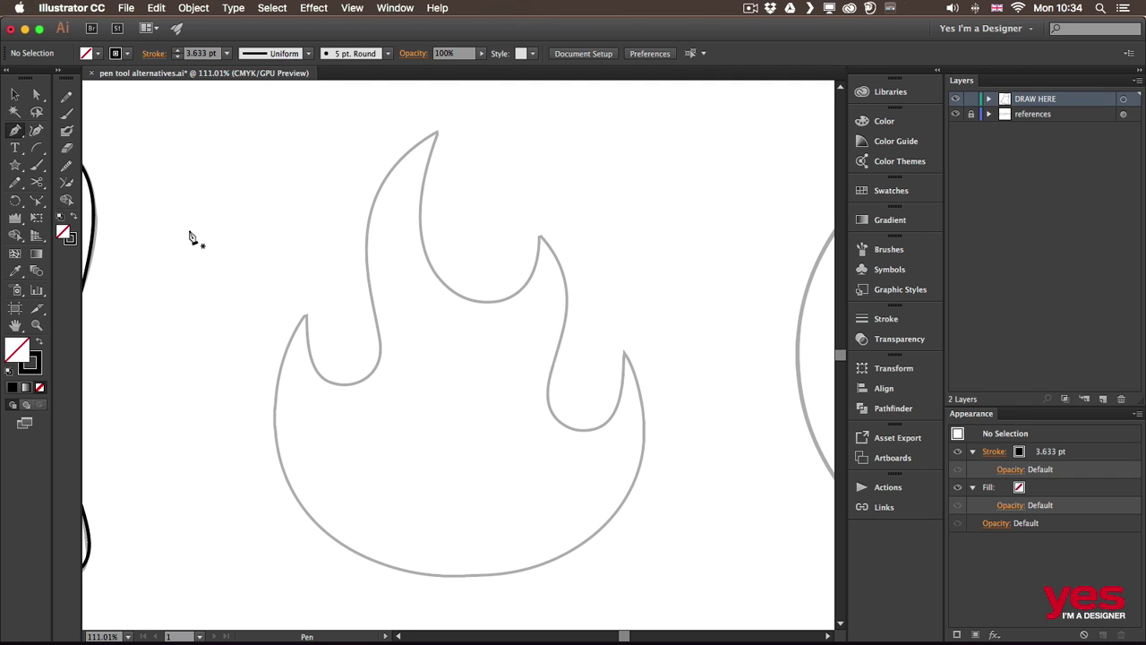
Place straight Pen corner points from the flame's left tip up through the tall tip and dip to the middle tip.
{"action": "left_click", "coordinate": [305, 317]}
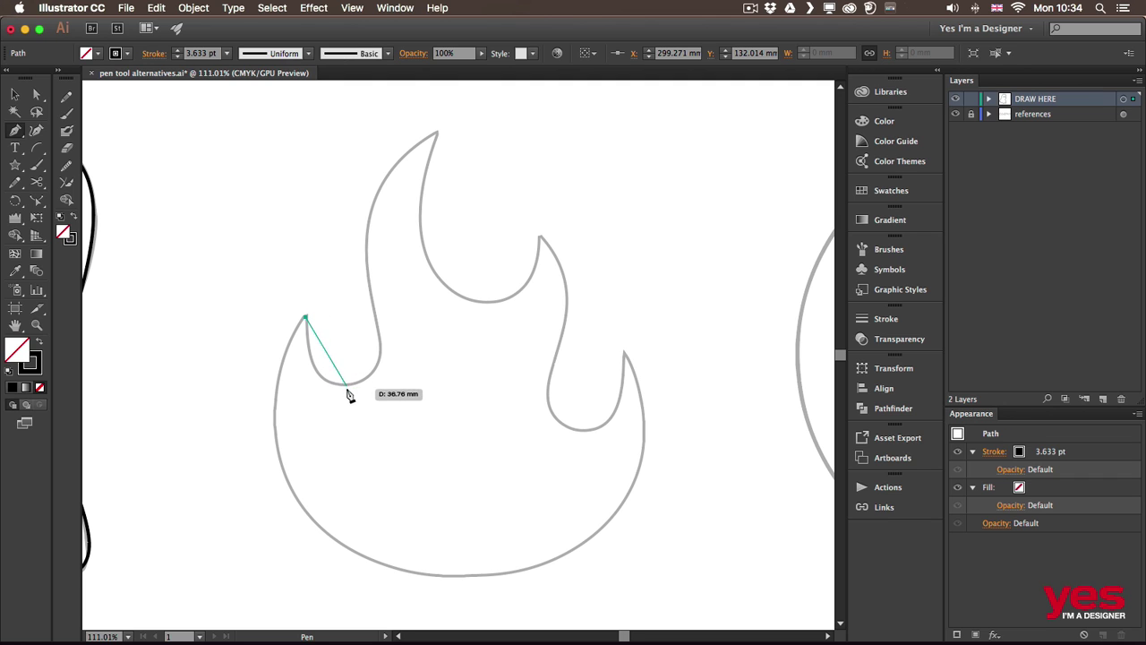
{"action": "left_click", "coordinate": [351, 385]}
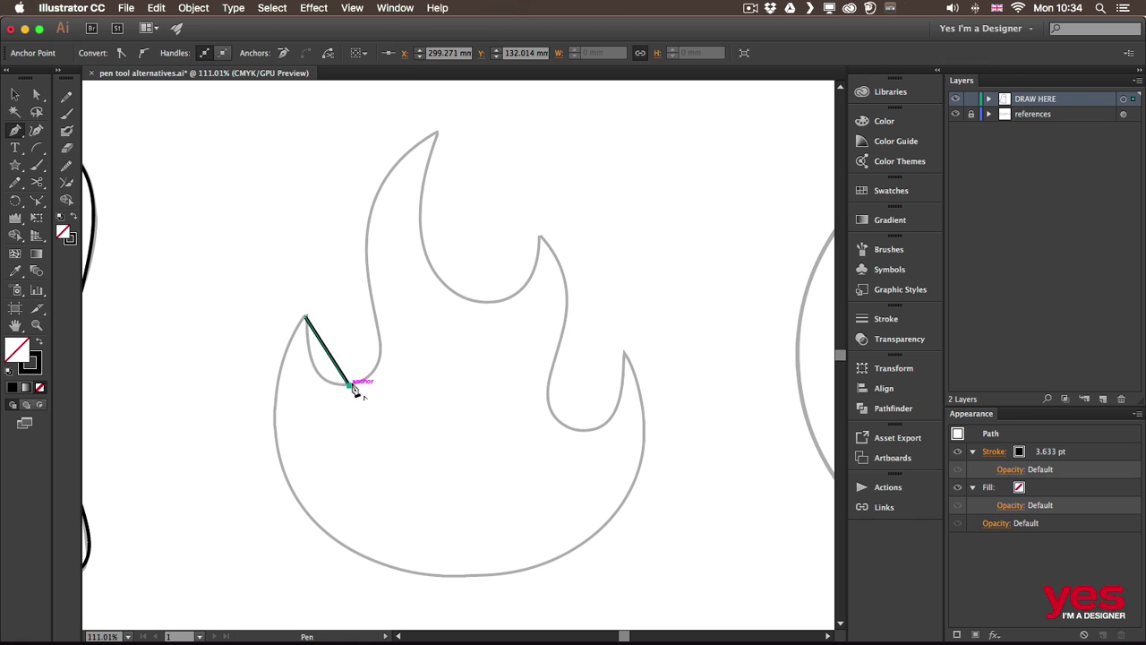
{"action": "left_click", "coordinate": [375, 307]}
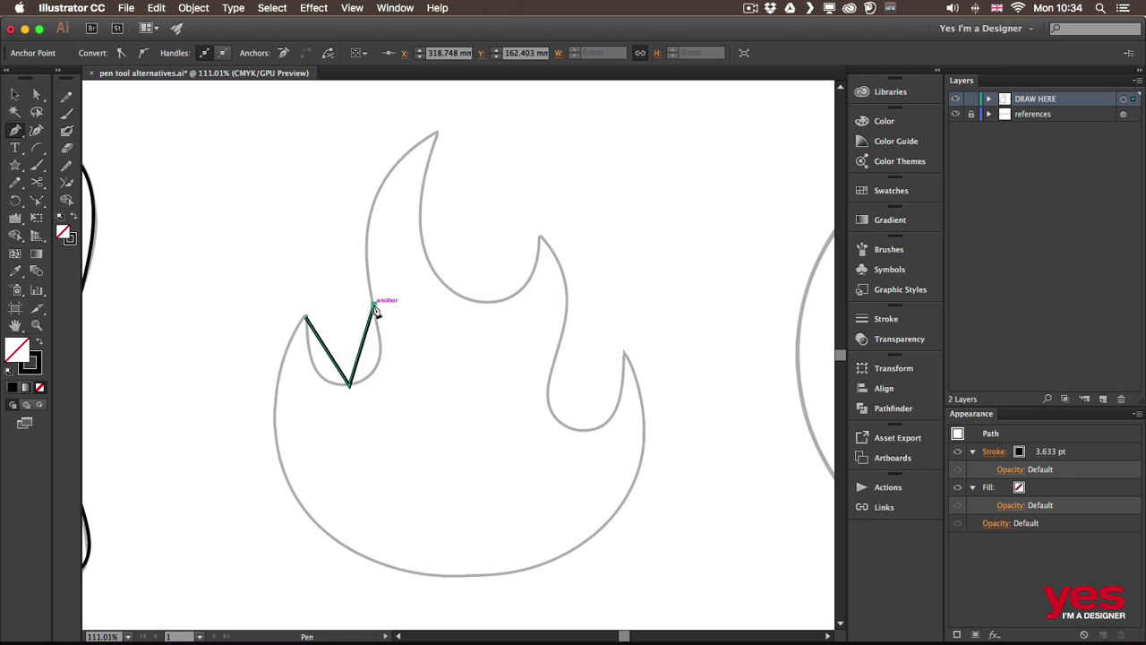
{"action": "left_click", "coordinate": [374, 202]}
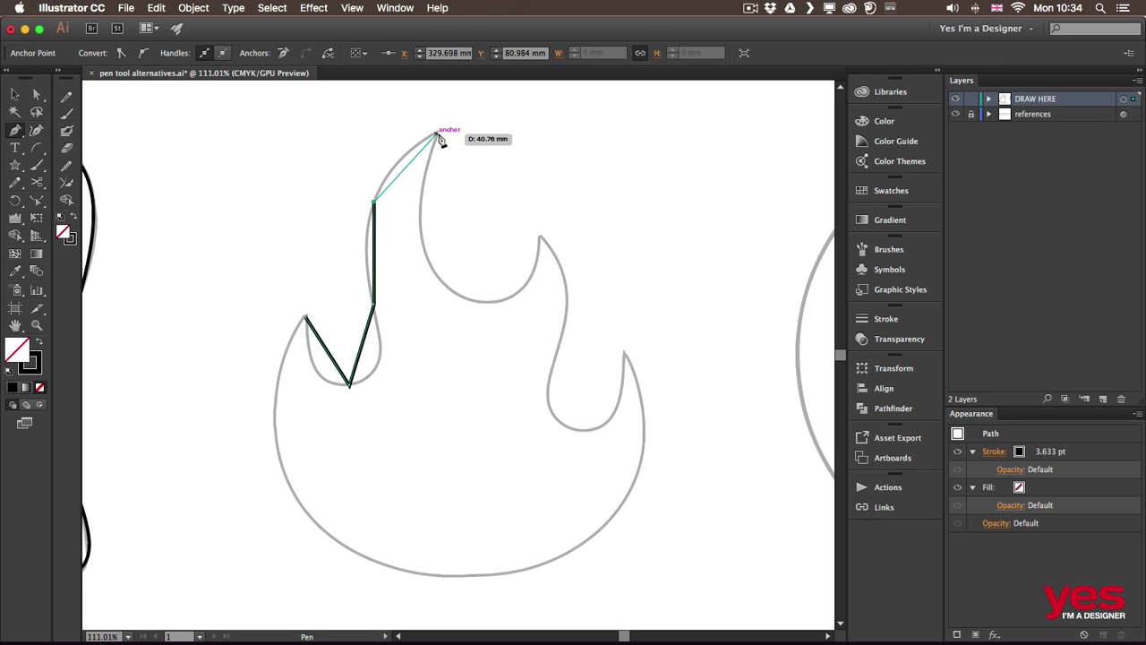
{"action": "left_click", "coordinate": [438, 136]}
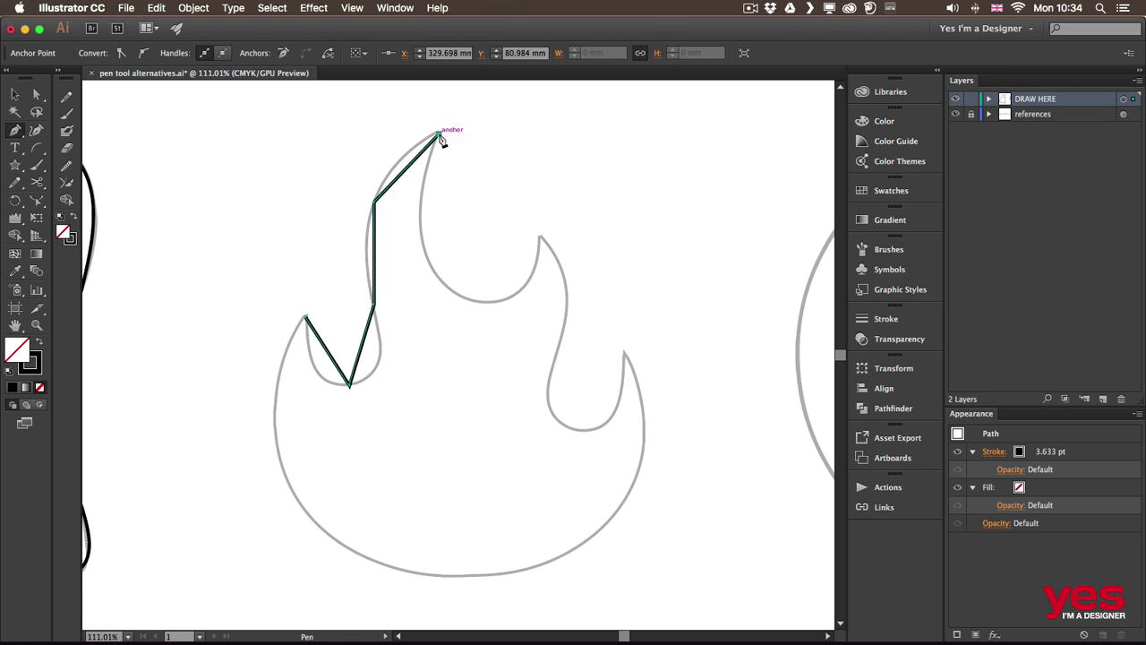
{"action": "left_click", "coordinate": [468, 299]}
{"action": "left_click", "coordinate": [541, 238]}
Bend the segments from the middle tip back through the tall tongue to the inner V into curves along the sketch.
{"action": "left_click_drag", "start_coordinate": [542, 242], "coordinate": [484, 247]}
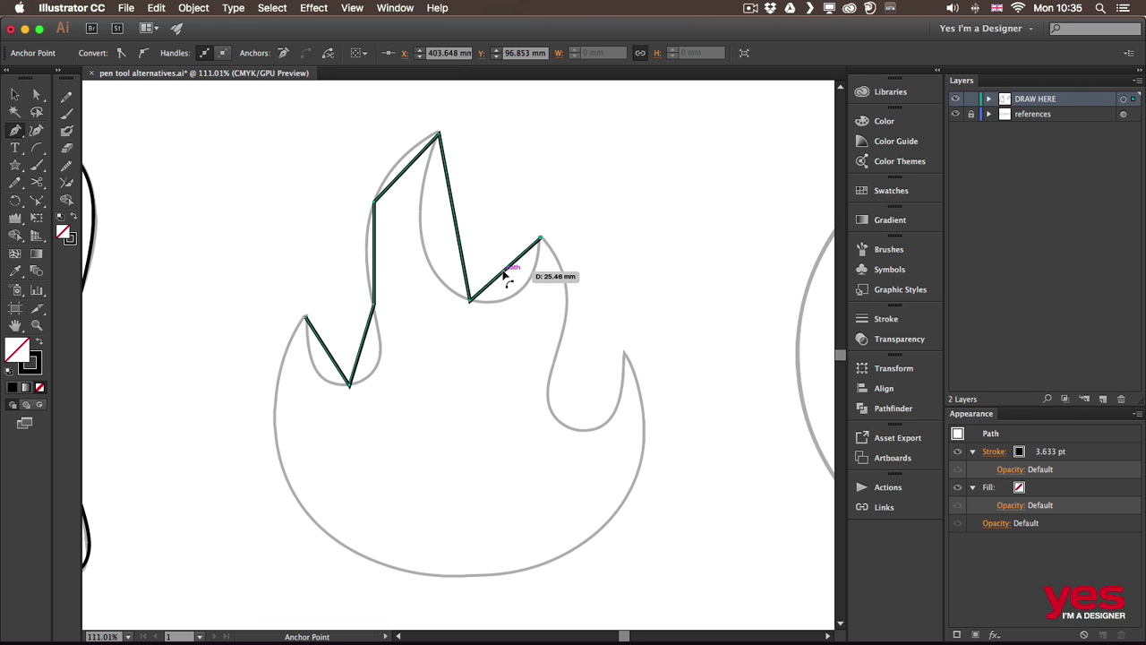
{"action": "left_click_drag", "start_coordinate": [506, 270], "coordinate": [522, 296]}
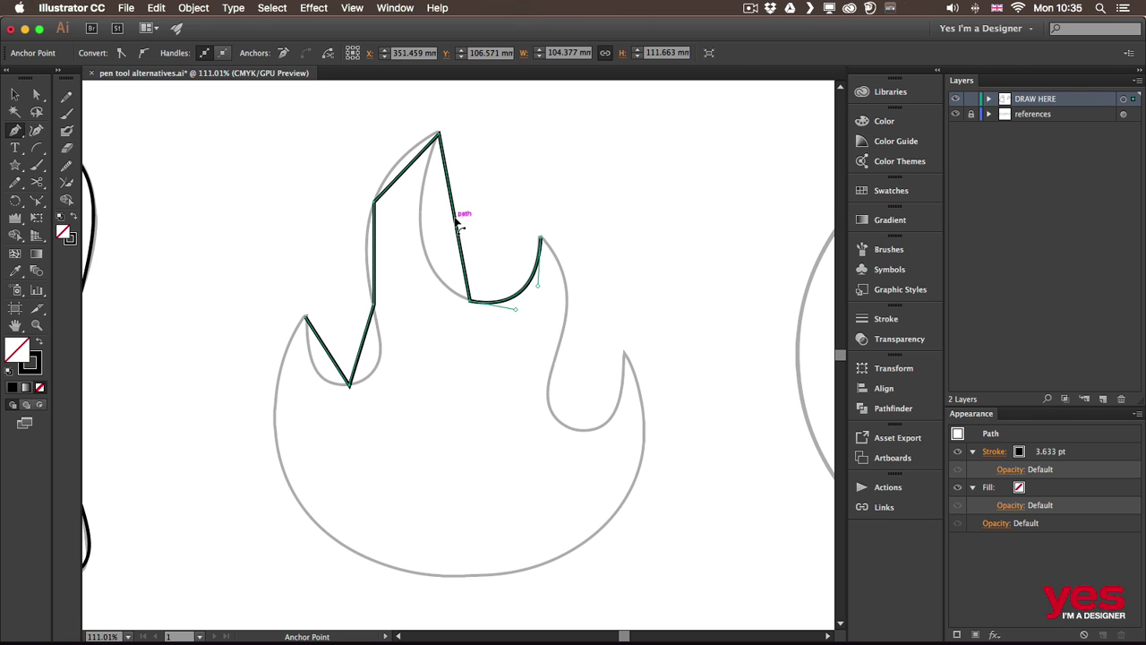
{"action": "left_click_drag", "start_coordinate": [458, 224], "coordinate": [427, 249]}
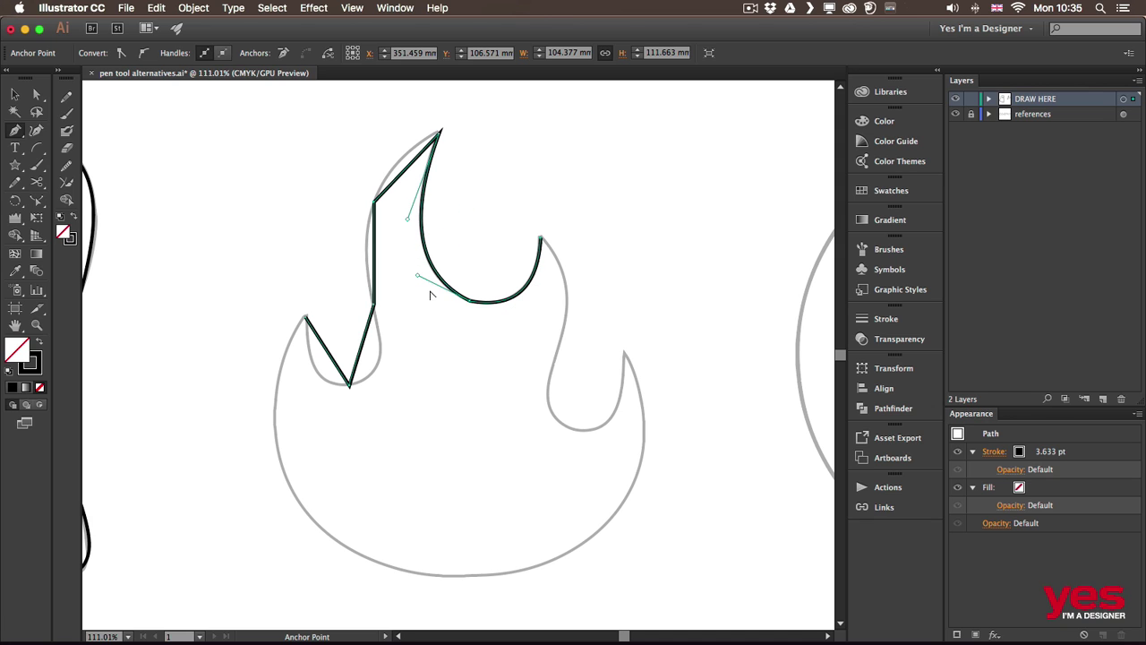
{"action": "left_click_drag", "start_coordinate": [404, 174], "coordinate": [399, 166]}
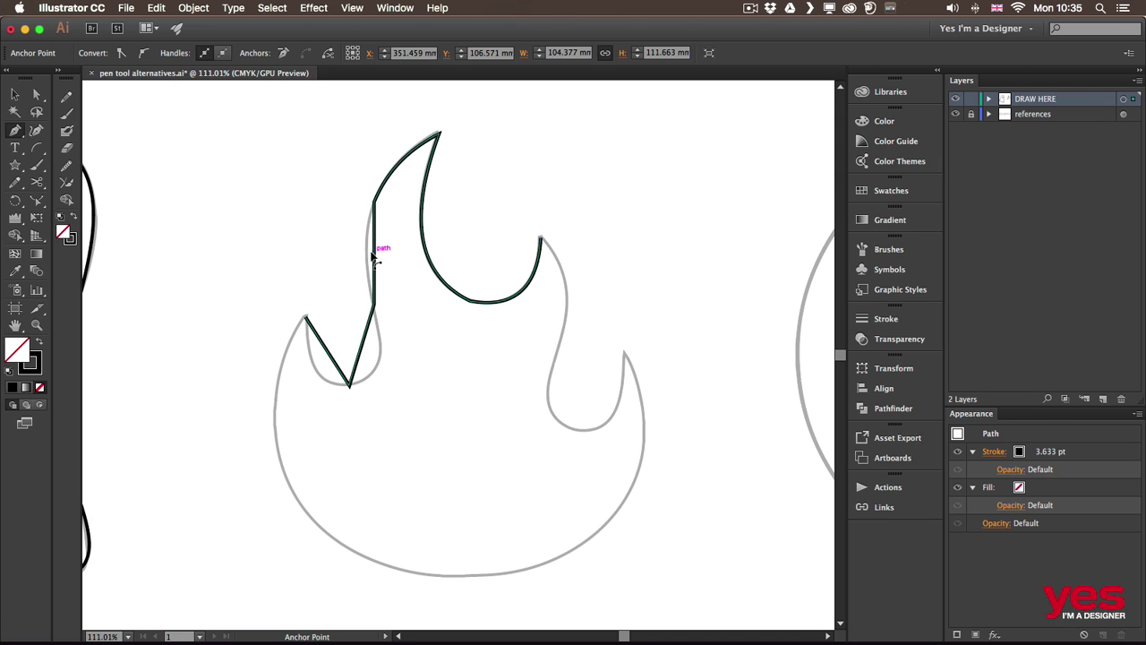
{"action": "left_click_drag", "start_coordinate": [374, 255], "coordinate": [370, 260]}
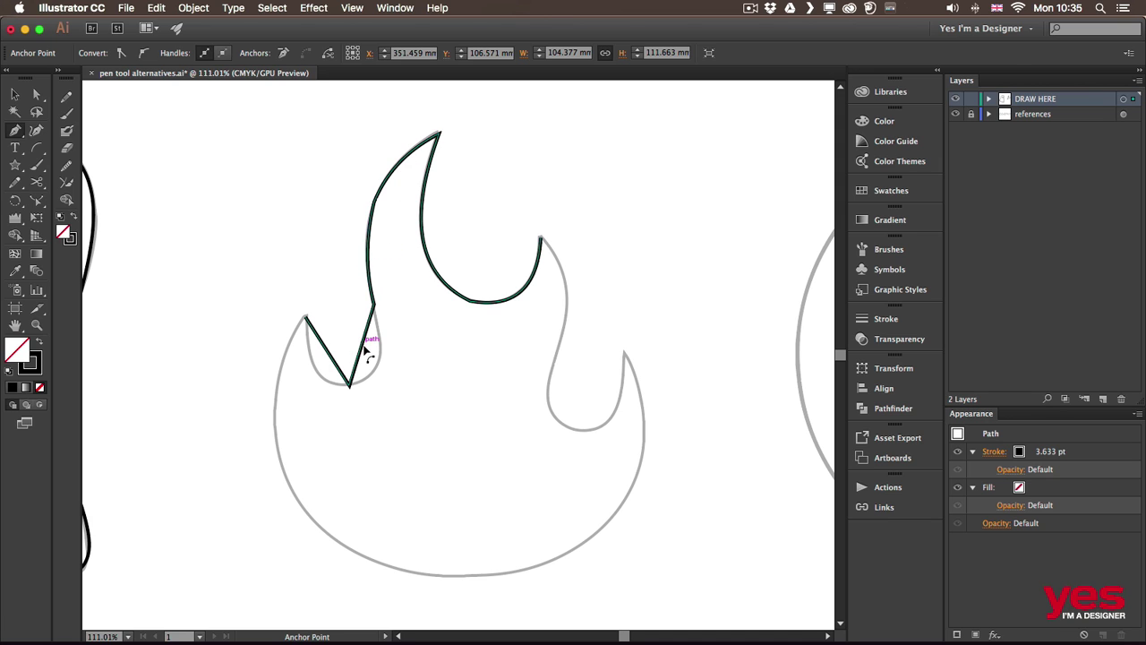
{"action": "left_click_drag", "start_coordinate": [363, 349], "coordinate": [329, 377]}
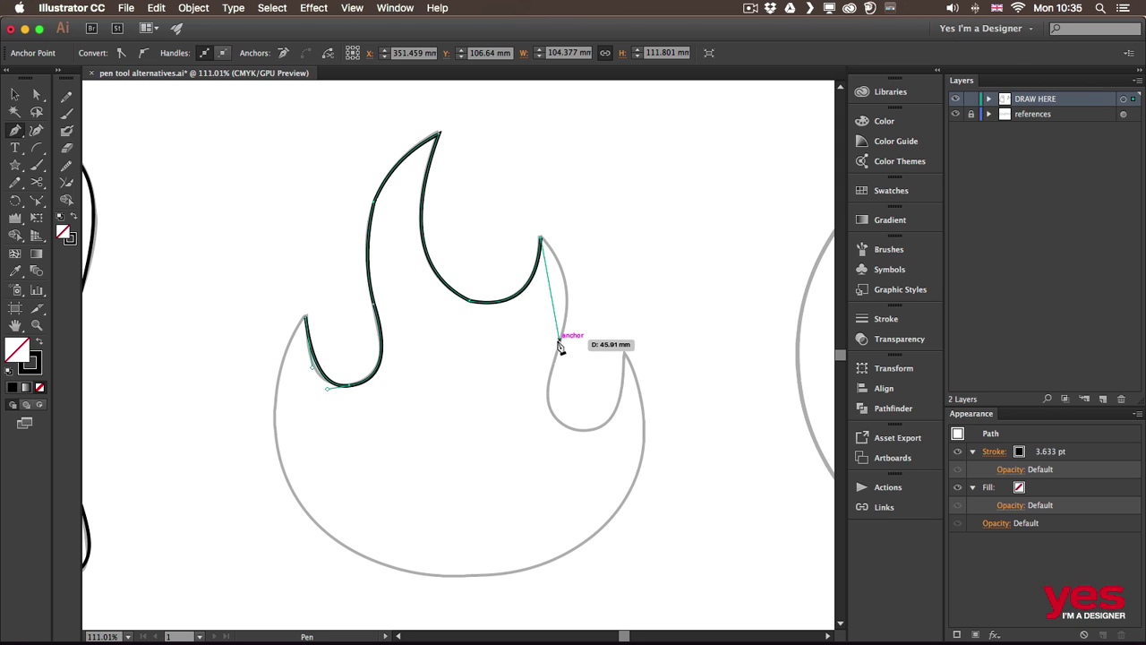
Add anchors at the inner bottom and right flame tip, curving those segments along the reference.
{"action": "left_click", "coordinate": [580, 430]}
{"action": "left_click", "coordinate": [624, 355]}
{"action": "key", "text": "alt"}
{"action": "left_click_drag", "start_coordinate": [554, 291], "coordinate": [566, 286]}
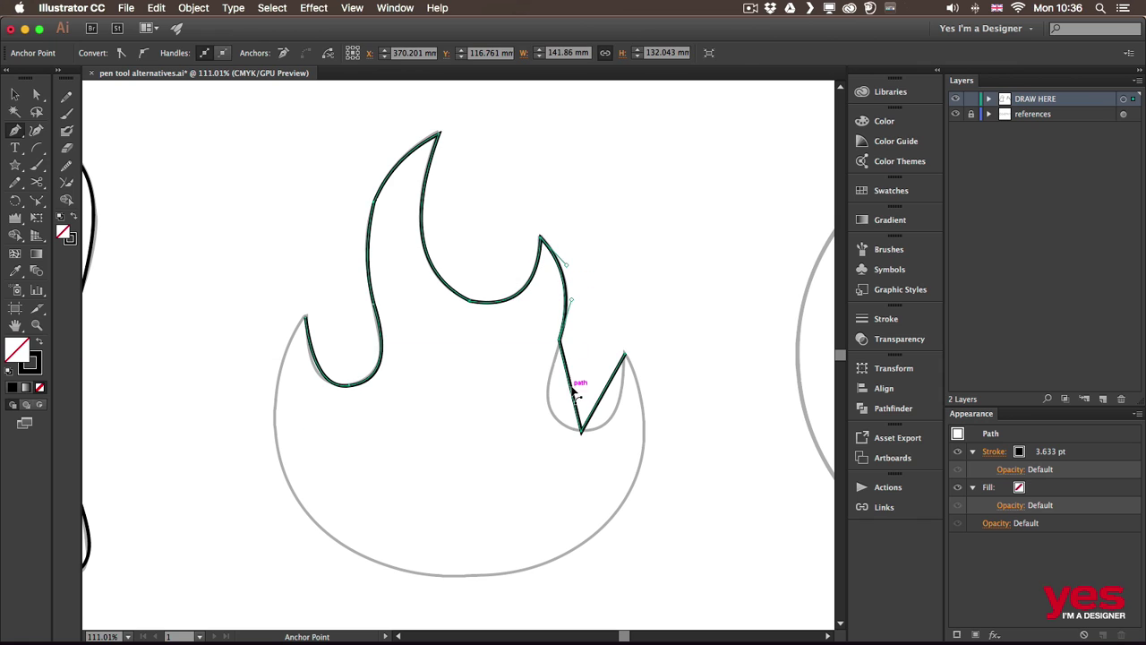
{"action": "left_click_drag", "start_coordinate": [567, 394], "coordinate": [619, 419]}
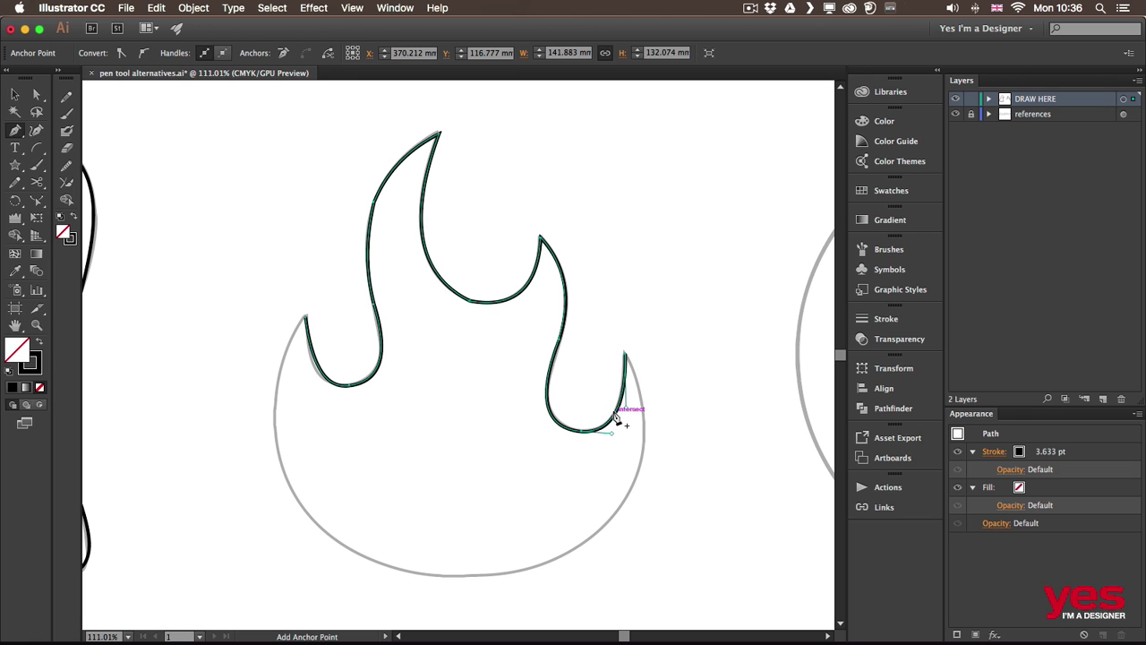
Close the flame path through the bottom centre to the left tip and curve the left side and bottom-right diagonal.
{"action": "left_click", "coordinate": [442, 574]}
{"action": "left_click", "coordinate": [305, 316]}
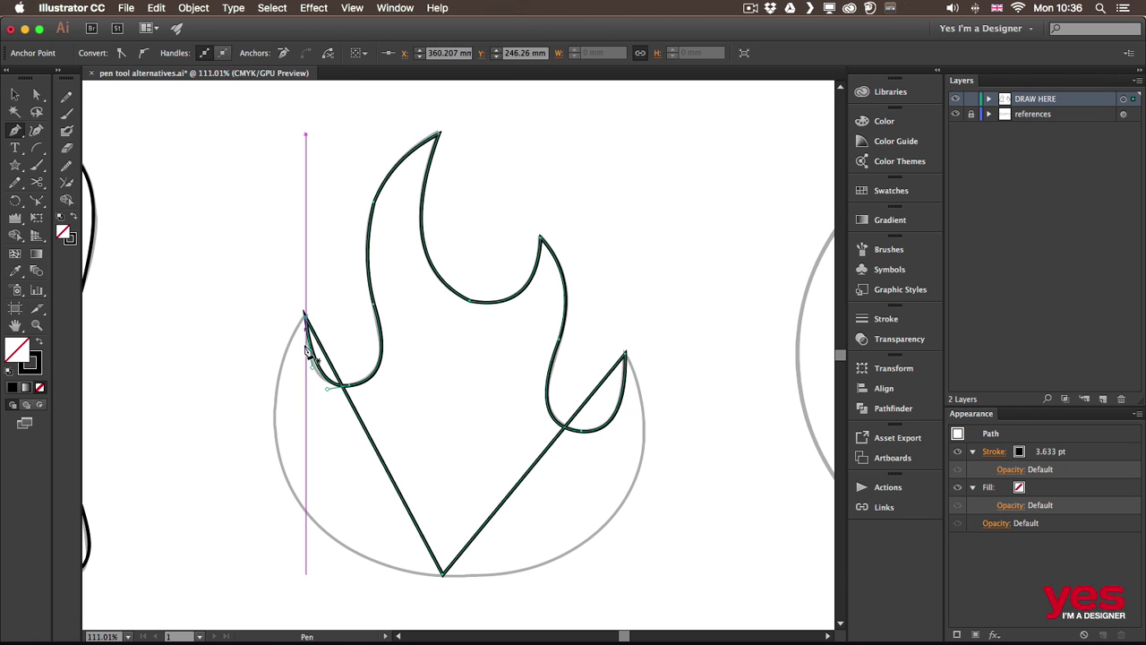
{"action": "left_click_drag", "start_coordinate": [372, 436], "coordinate": [291, 494]}
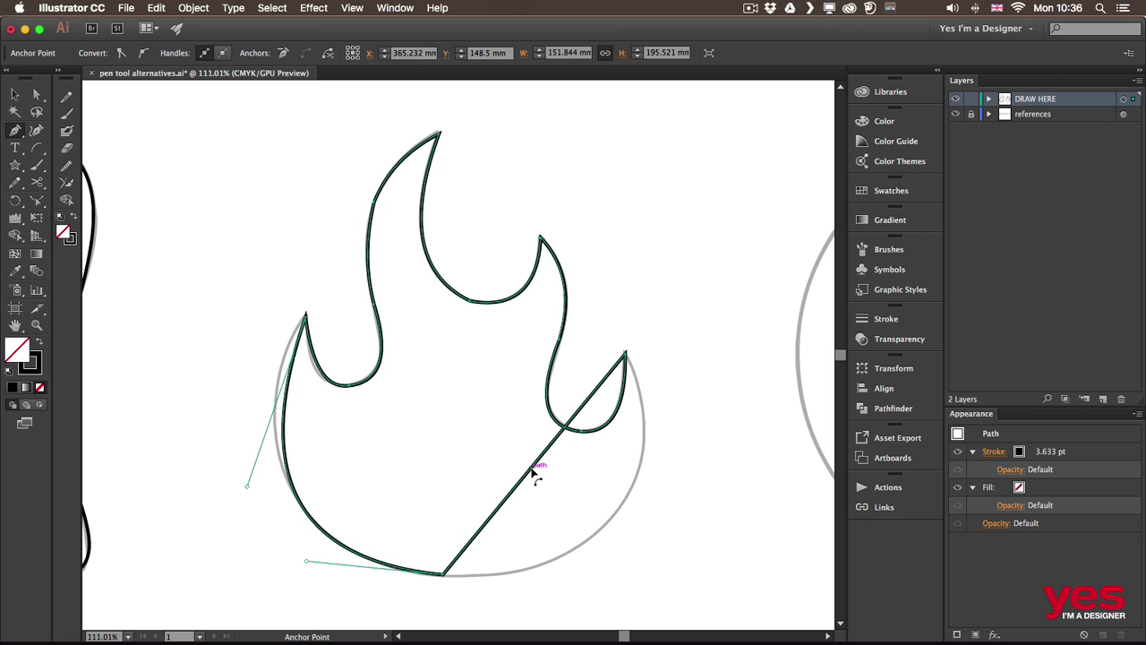
{"action": "left_click_drag", "start_coordinate": [532, 470], "coordinate": [614, 527]}
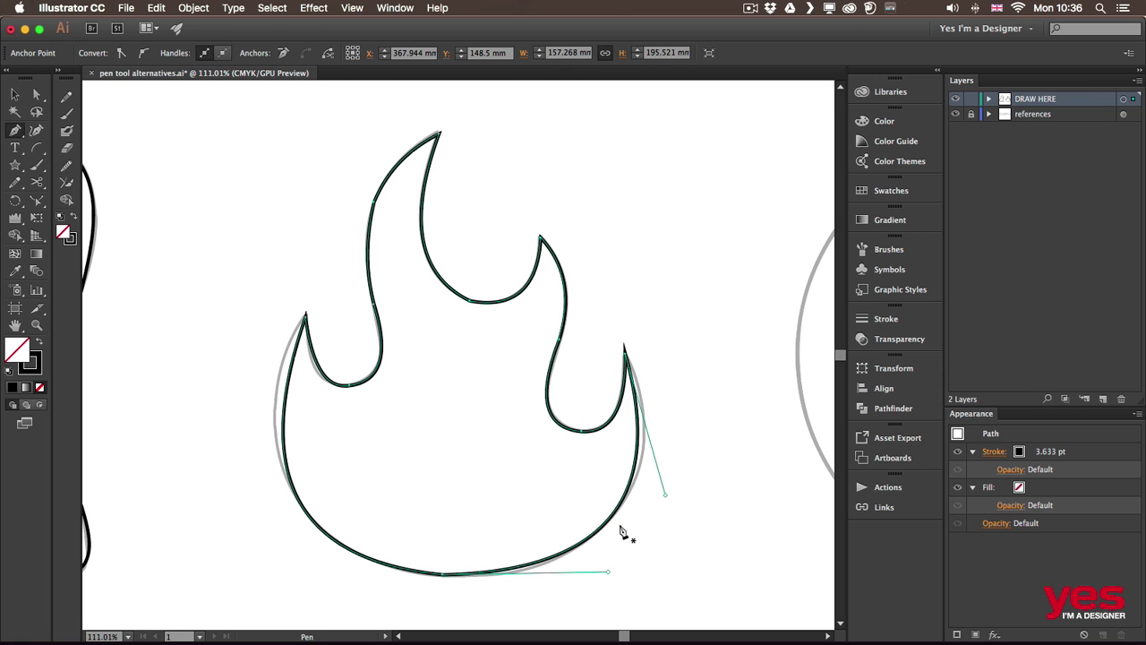
Adjust the handles on the right segment, bottom anchor and left tip so the flame hugs the sketch, then deselect.
{"action": "key", "text": "super"}
{"action": "left_click_drag", "start_coordinate": [667, 498], "coordinate": [681, 497]}
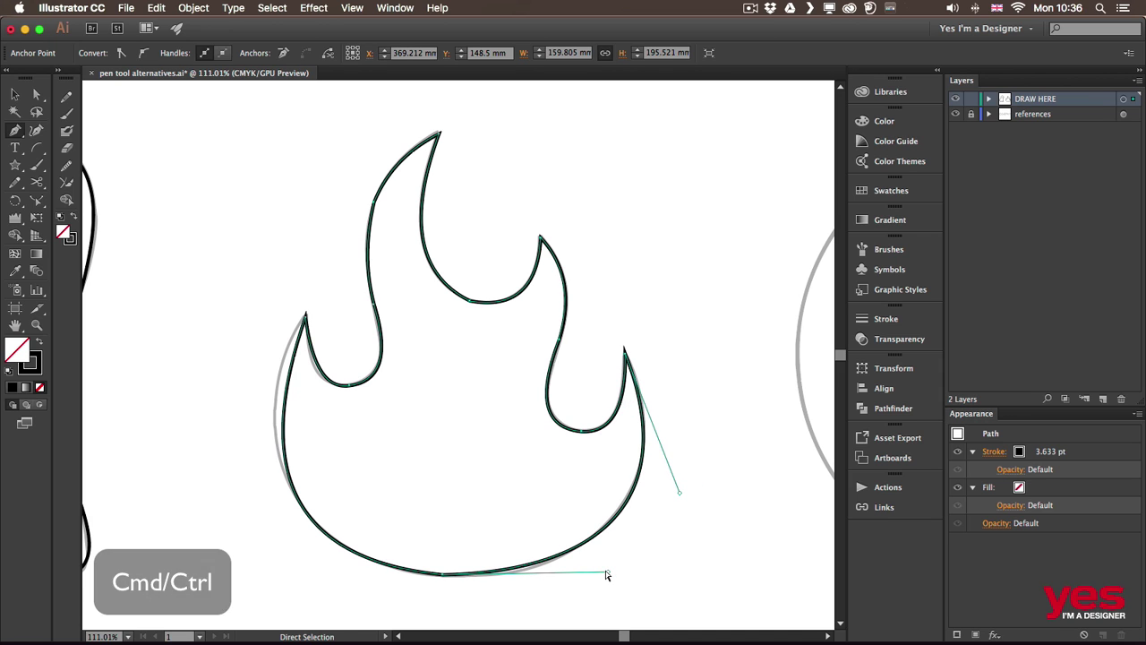
{"action": "left_click_drag", "start_coordinate": [608, 572], "coordinate": [600, 583]}
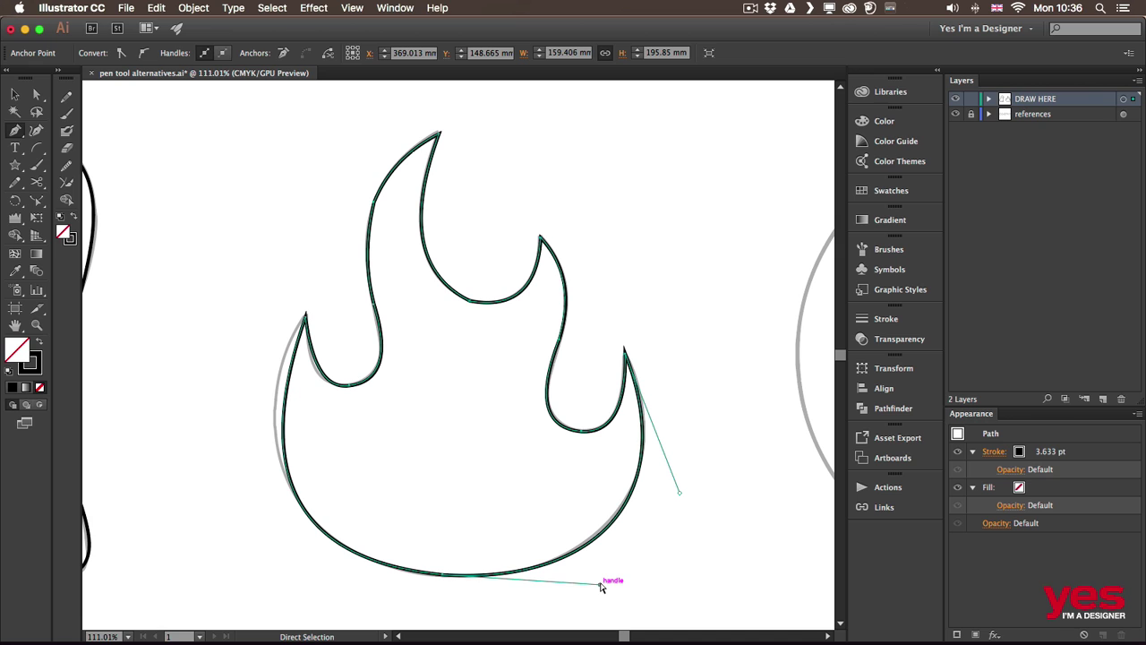
{"action": "left_click", "coordinate": [305, 318]}
{"action": "left_click_drag", "start_coordinate": [248, 486], "coordinate": [224, 436]}
{"action": "mouse_move", "coordinate": [307, 561]}
{"action": "left_mouse_down"}
{"action": "mouse_move", "coordinate": [289, 563]}
{"action": "mouse_move", "coordinate": [299, 569]}
{"action": "left_mouse_up"}
{"action": "key", "text": "v"}
{"action": "left_click", "coordinate": [236, 237]}
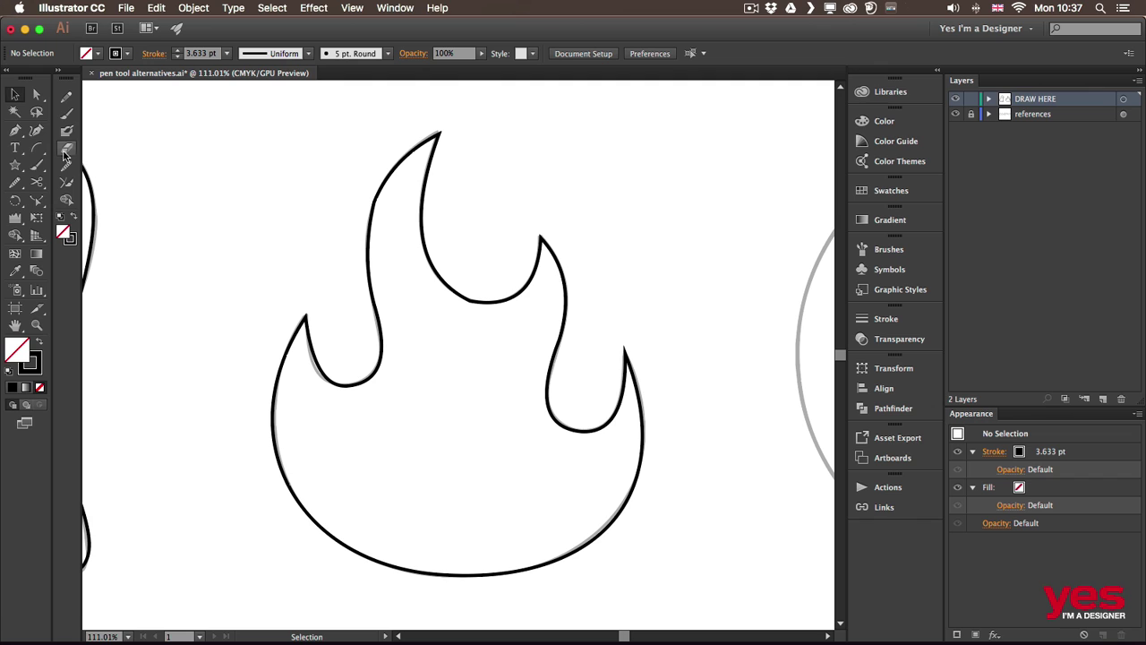
Smooth the flame path's middle valley and left stem with the Smooth tool, then deselect it.
{"action": "key", "text": "n"}
{"action": "key", "text": "alt"}
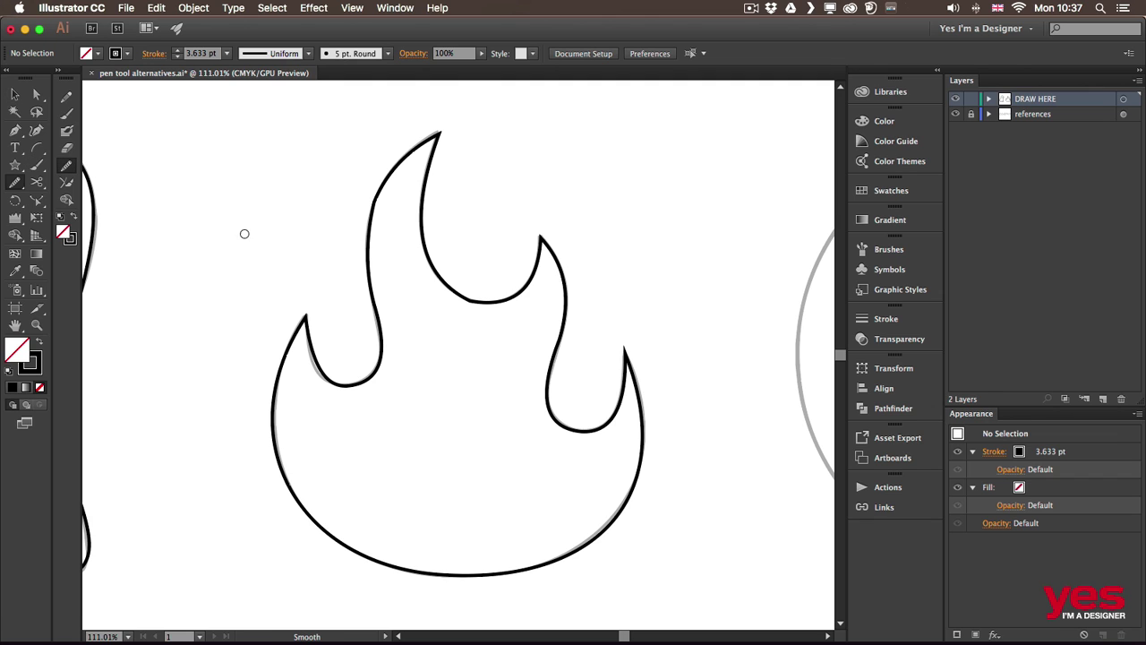
{"action": "left_click", "coordinate": [459, 298], "text": "ctrl"}
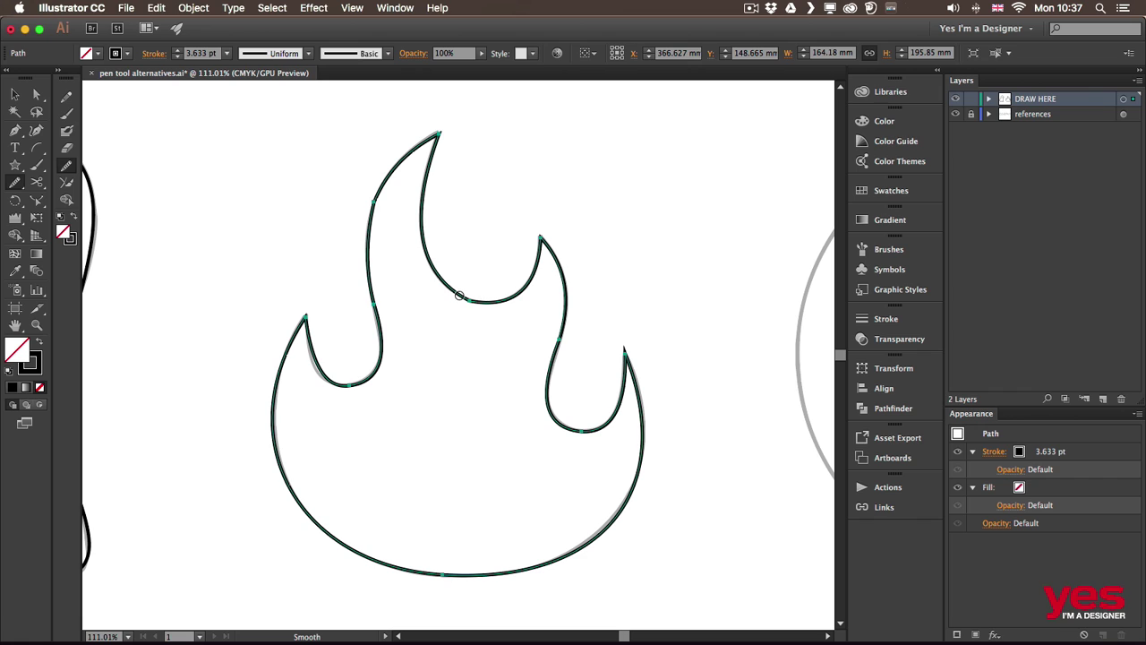
{"action": "left_click_drag", "start_coordinate": [459, 296], "coordinate": [462, 292]}
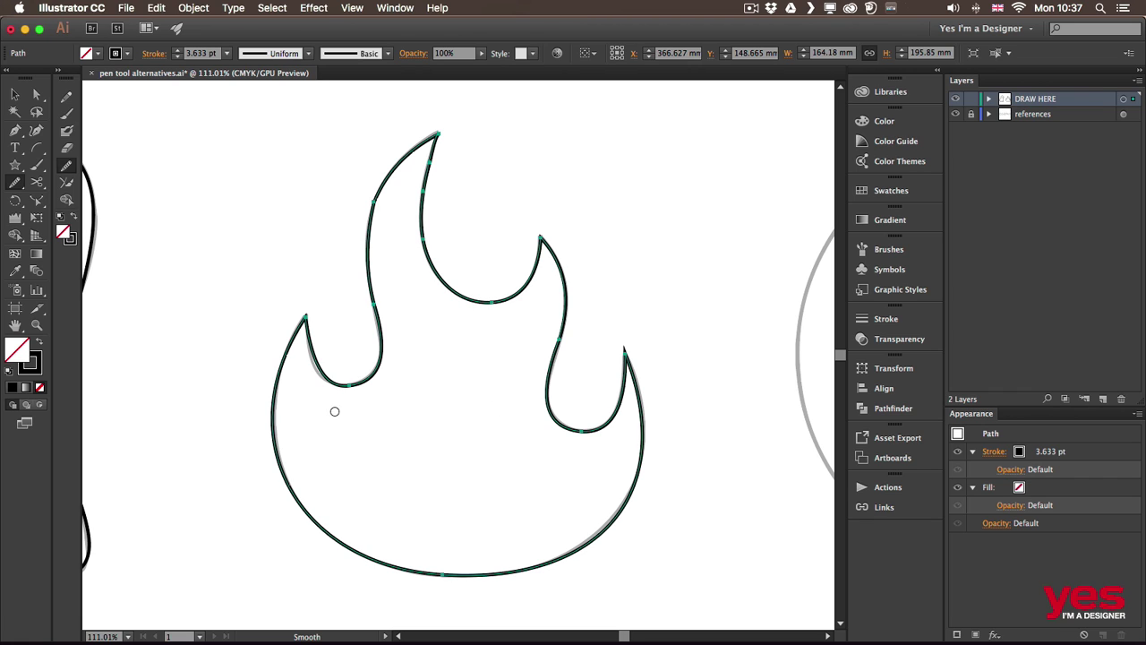
{"action": "left_click_drag", "start_coordinate": [387, 181], "coordinate": [370, 215]}
{"action": "key", "text": "v"}
{"action": "left_click", "coordinate": [534, 181]}
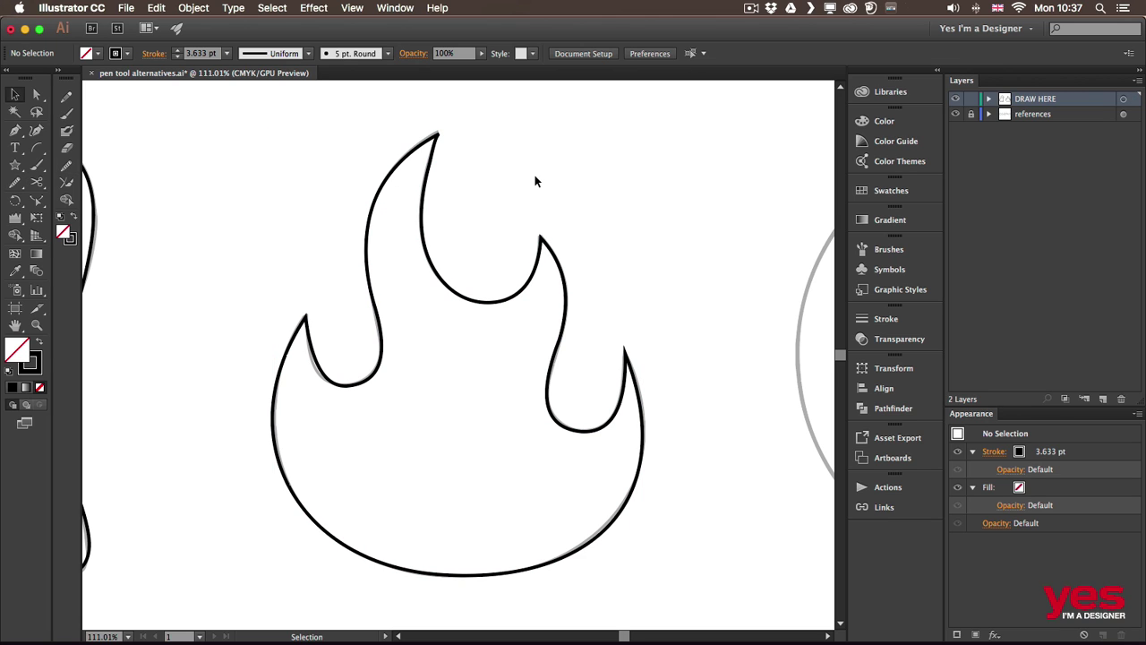
{"action": "scroll", "coordinate": [535, 176], "scroll_direction": "right", "scroll_amount": 2}
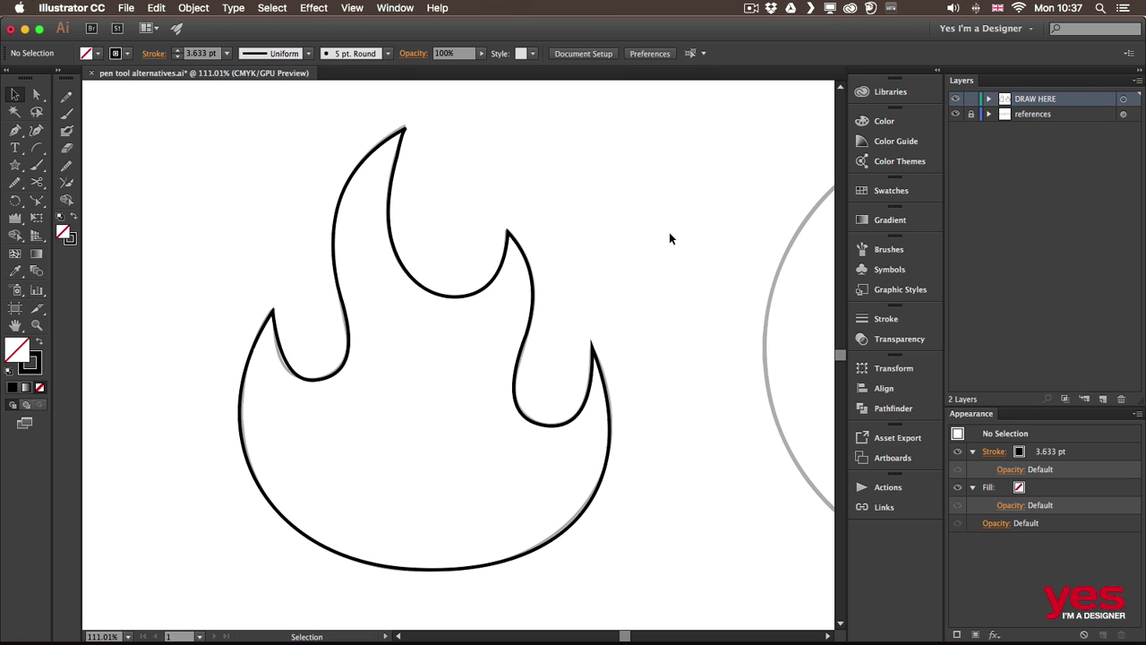
Pan to the yin-yang and place Pen anchors at the circle's top, centre and bottom.
{"action": "left_click_drag", "start_coordinate": [678, 233], "coordinate": [149, 218]}
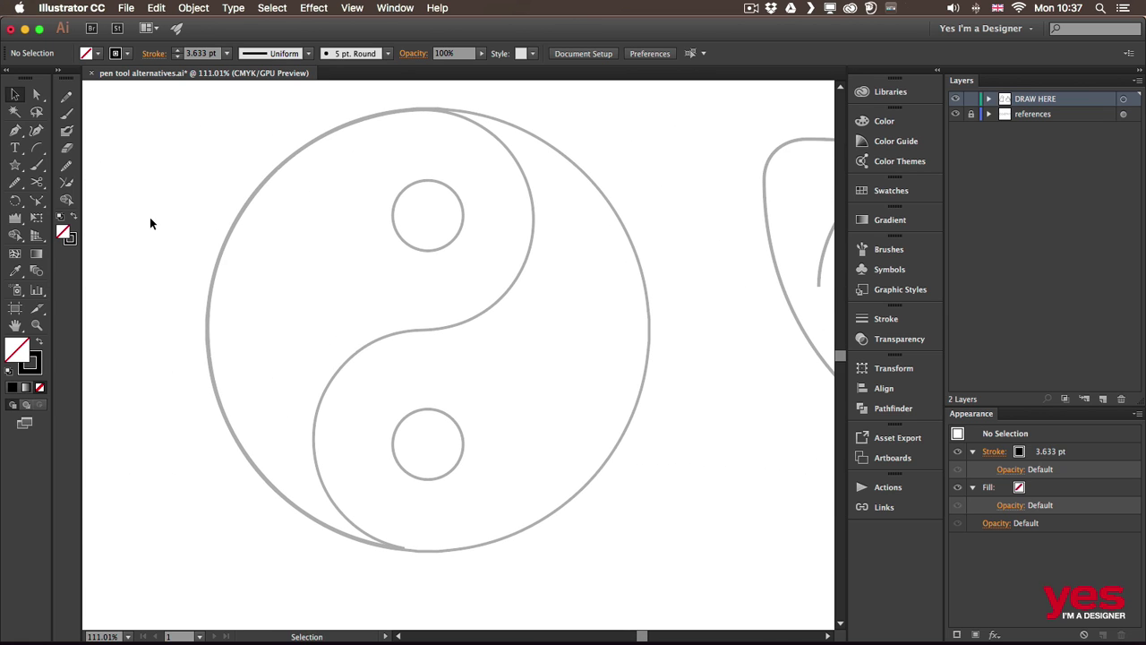
{"action": "key", "text": "p"}
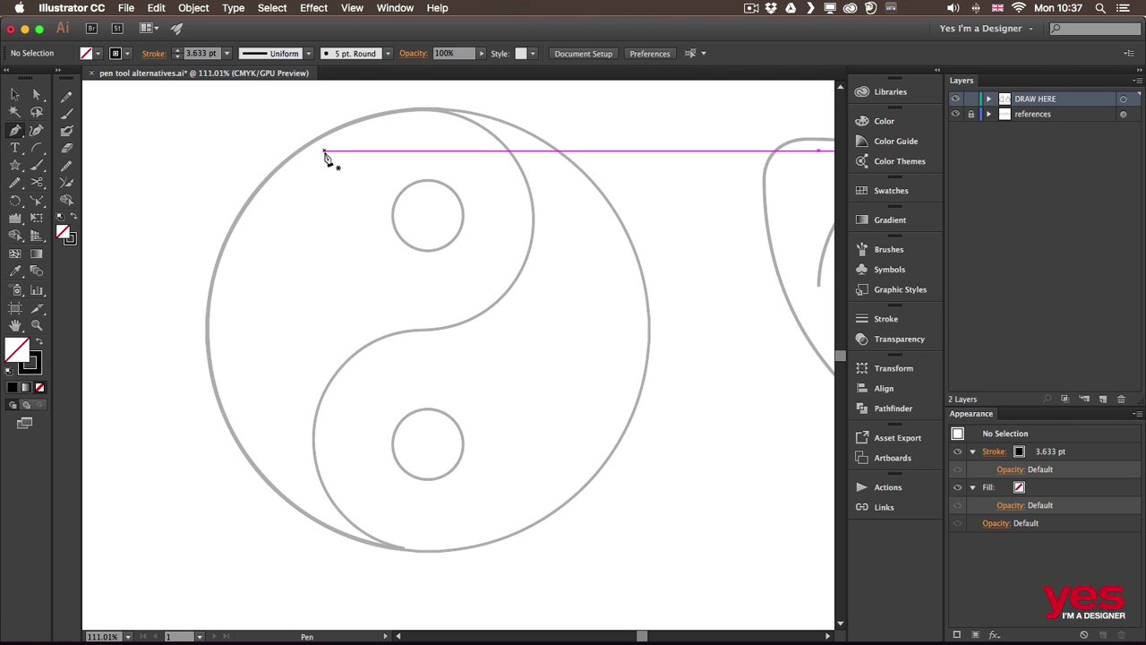
{"action": "left_click", "coordinate": [422, 110]}
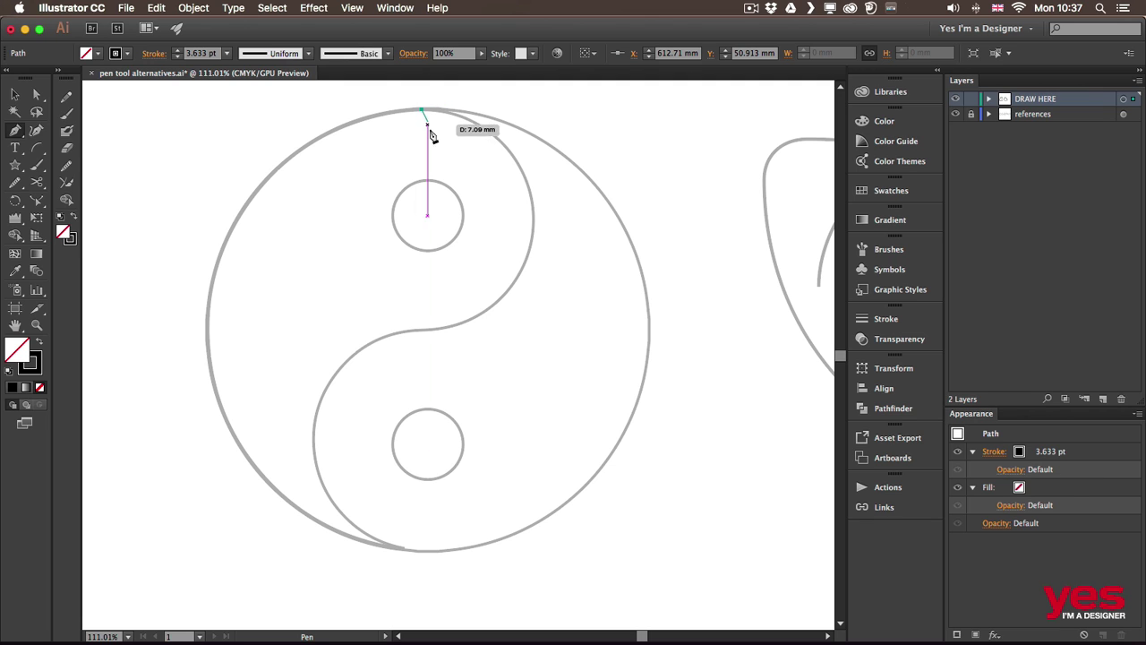
{"action": "left_click", "coordinate": [422, 330]}
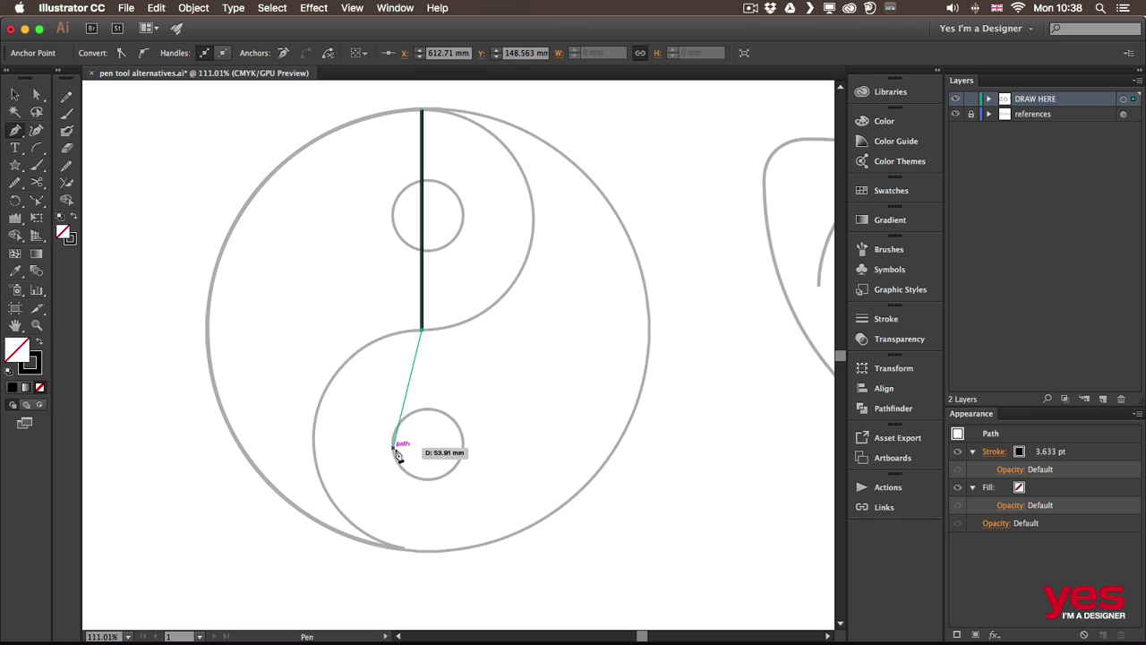
{"action": "left_click", "coordinate": [422, 548]}
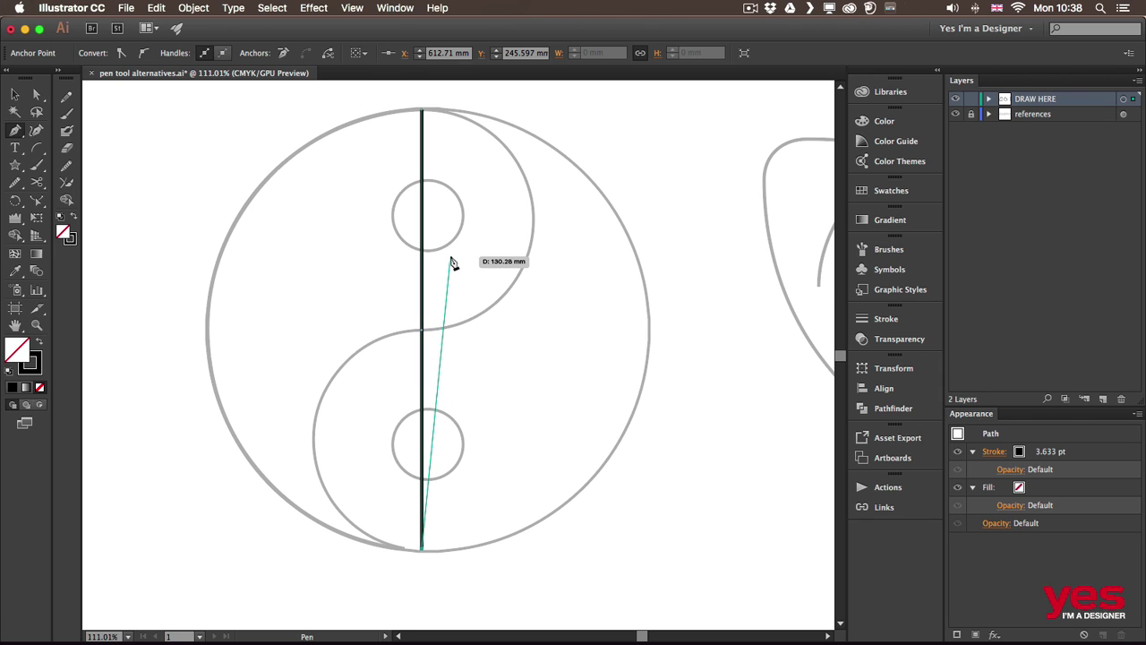
Curve the divider into an S, close the path at the top, and bend the closing segment into the right outer arc.
{"action": "key", "text": "alt"}
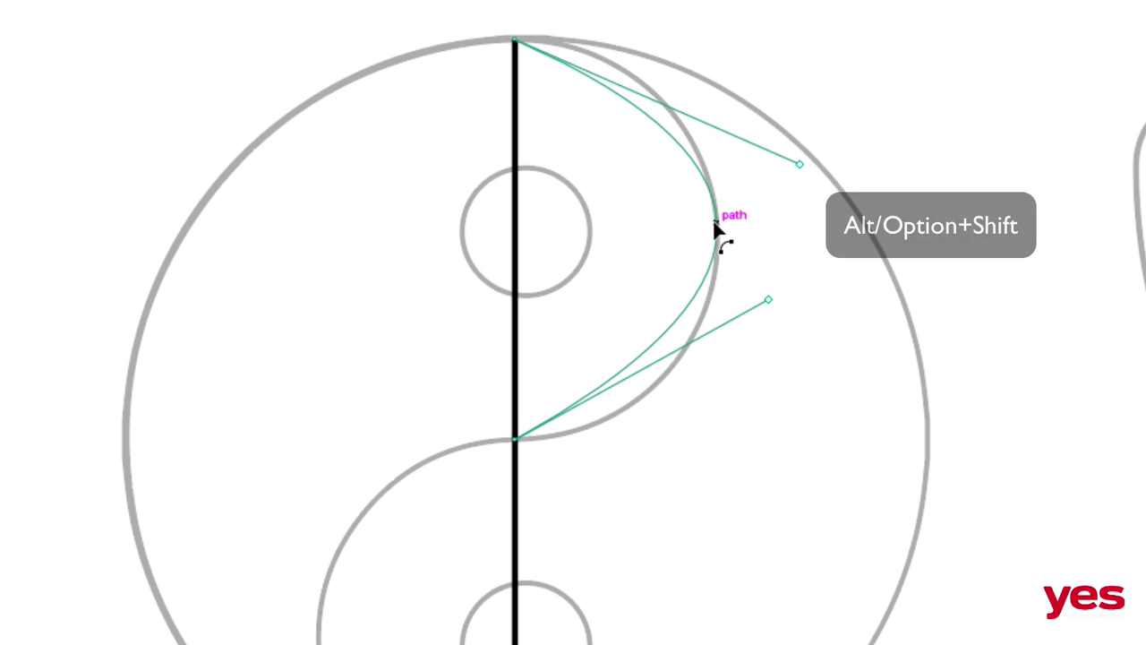
{"action": "left_click_drag", "start_coordinate": [716, 230], "coordinate": [292, 220]}
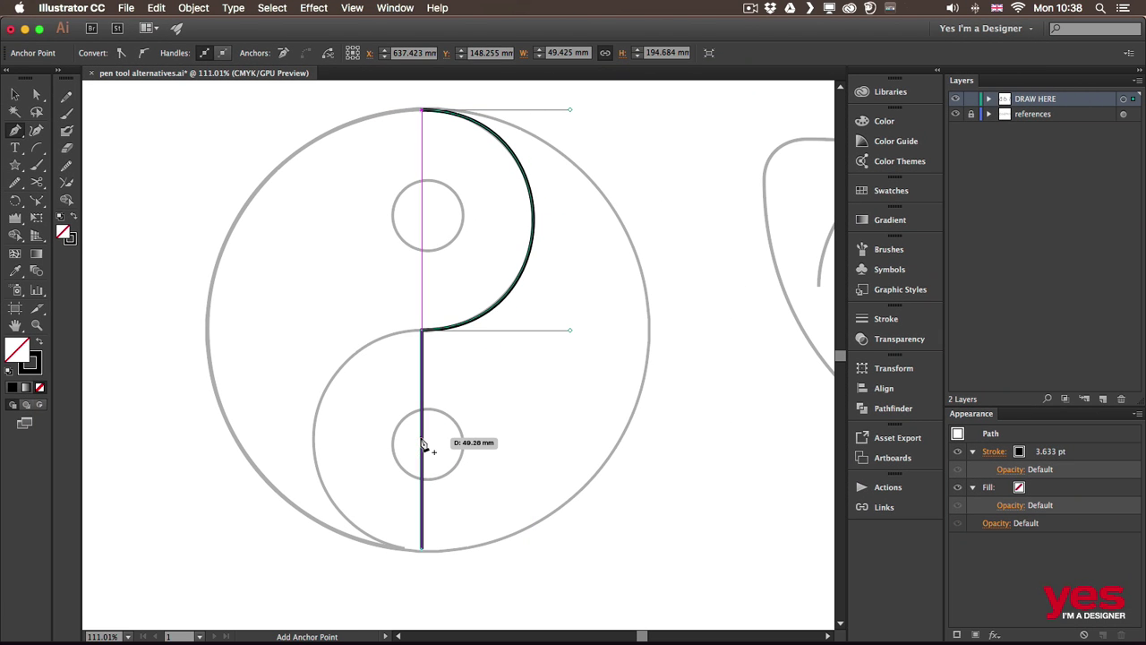
{"action": "left_click_drag", "start_coordinate": [425, 445], "coordinate": [314, 441]}
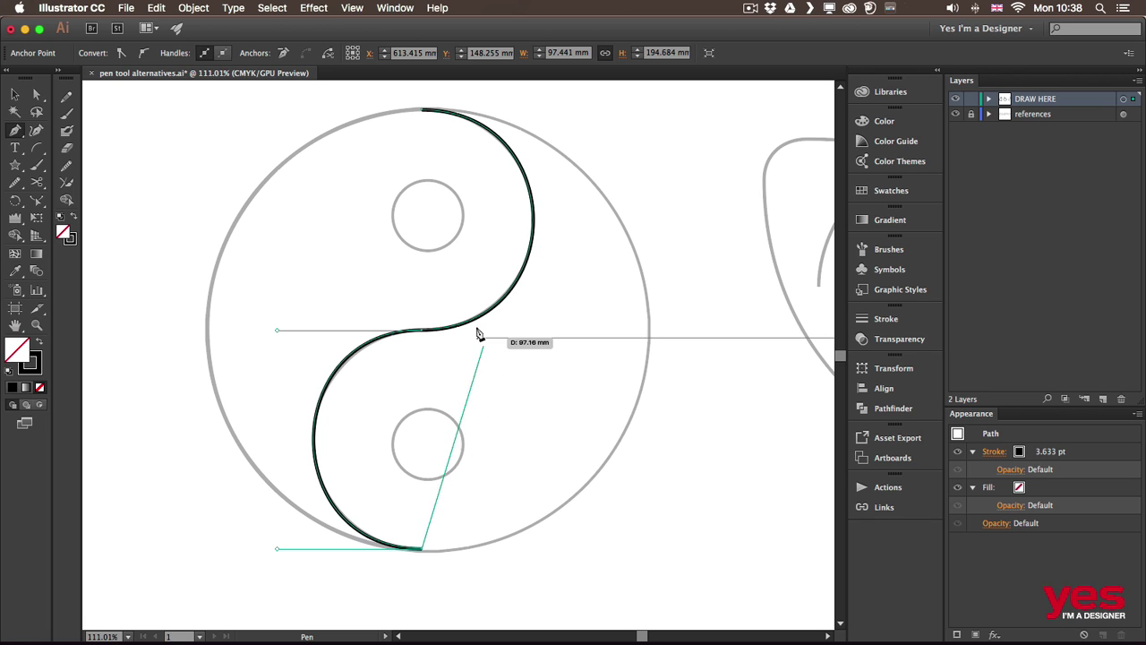
{"action": "left_click", "coordinate": [423, 110]}
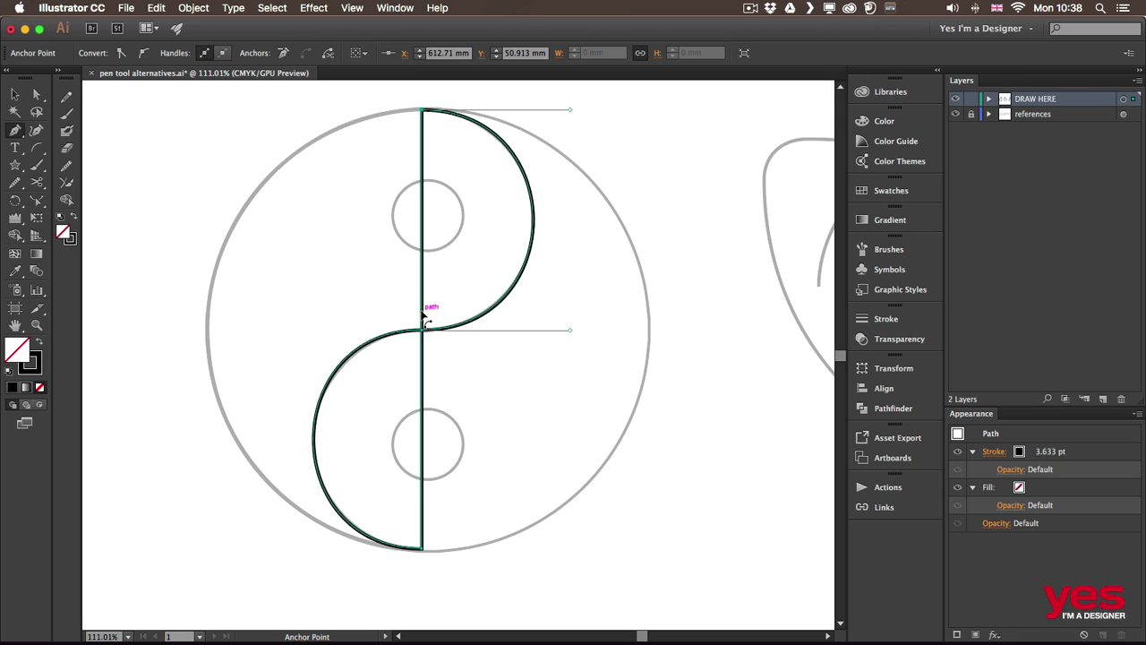
{"action": "left_click_drag", "start_coordinate": [425, 315], "coordinate": [655, 327]}
{"action": "key", "text": "v"}
{"action": "left_click", "coordinate": [689, 278]}
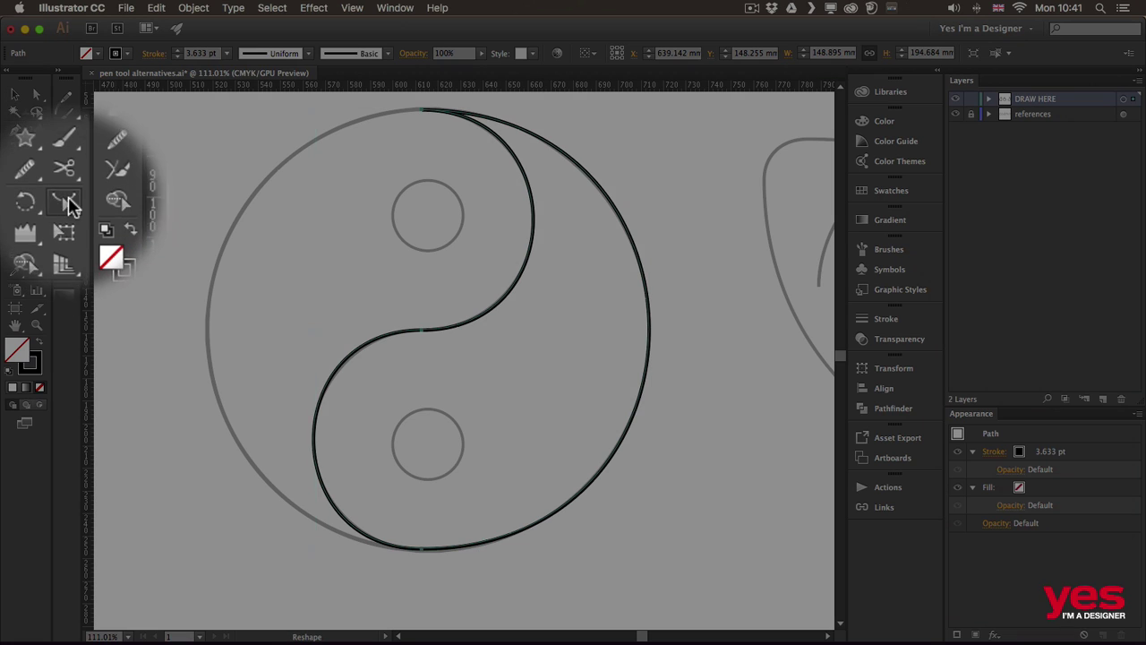
{"action": "left_click", "coordinate": [37, 204]}
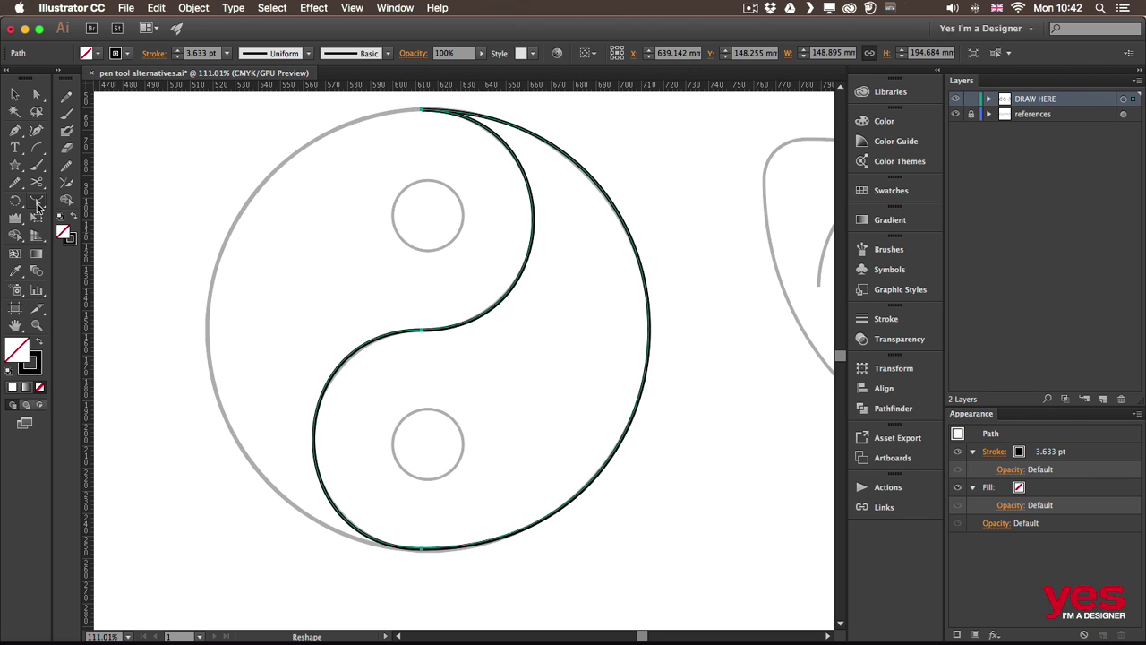
{"action": "key", "text": "v"}
Draw a flipped arc from the football's top-left corner along its upper-right edge with the Arc tool.
{"action": "left_click", "coordinate": [733, 291]}
{"action": "left_click_drag", "start_coordinate": [733, 291], "coordinate": [269, 309]}
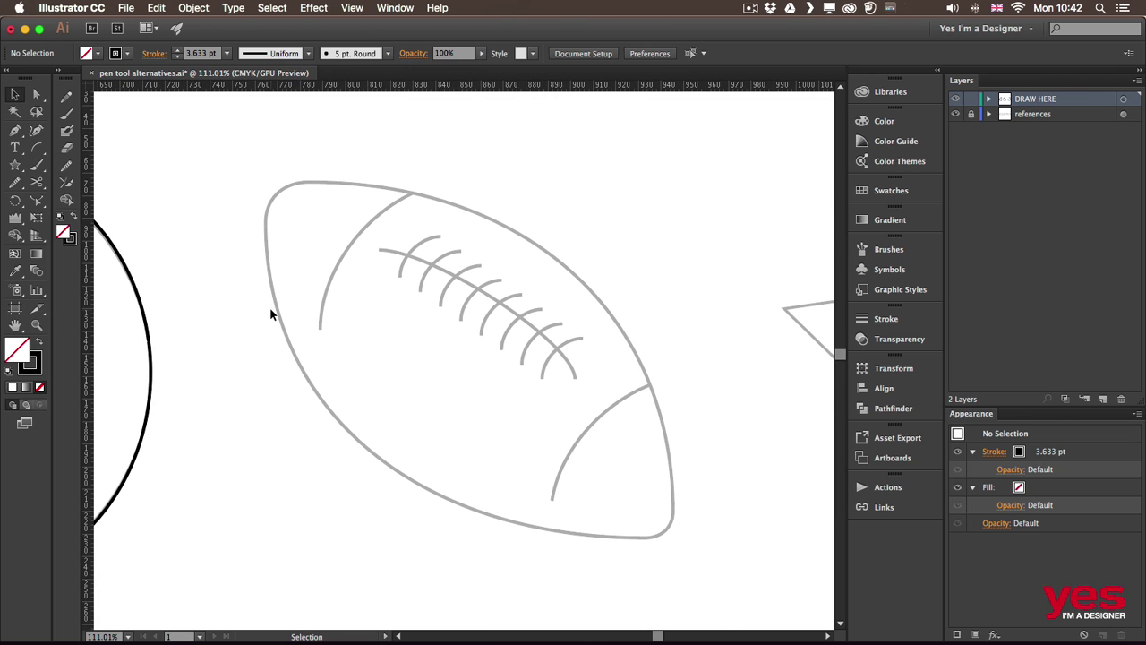
{"action": "left_click", "coordinate": [36, 147]}
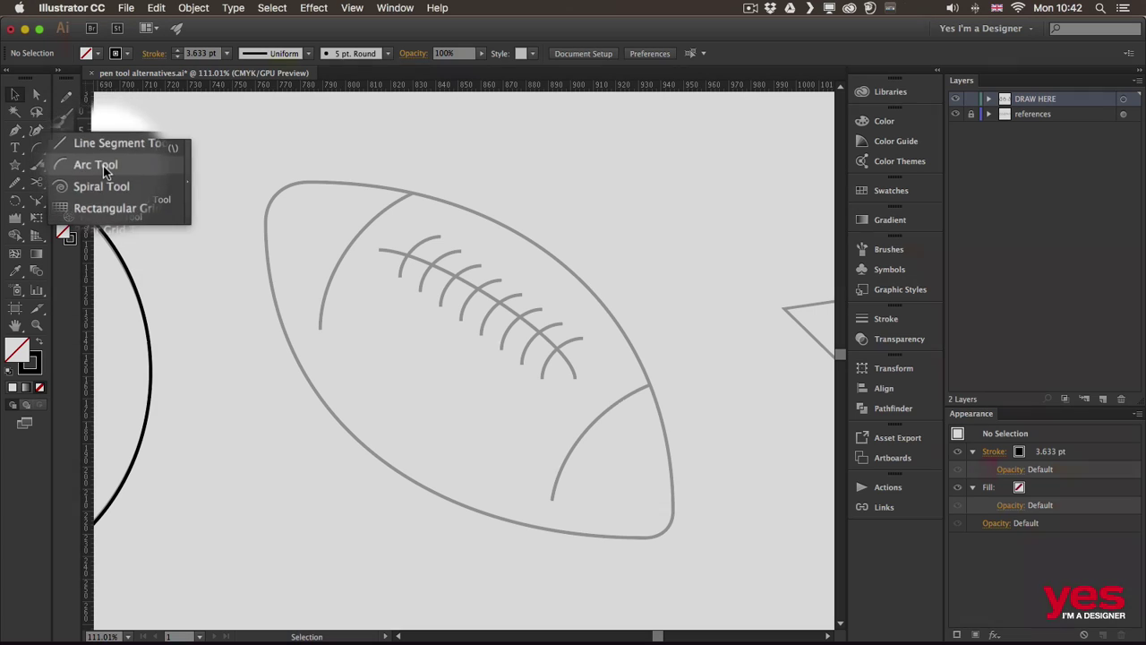
{"action": "left_click", "coordinate": [103, 164]}
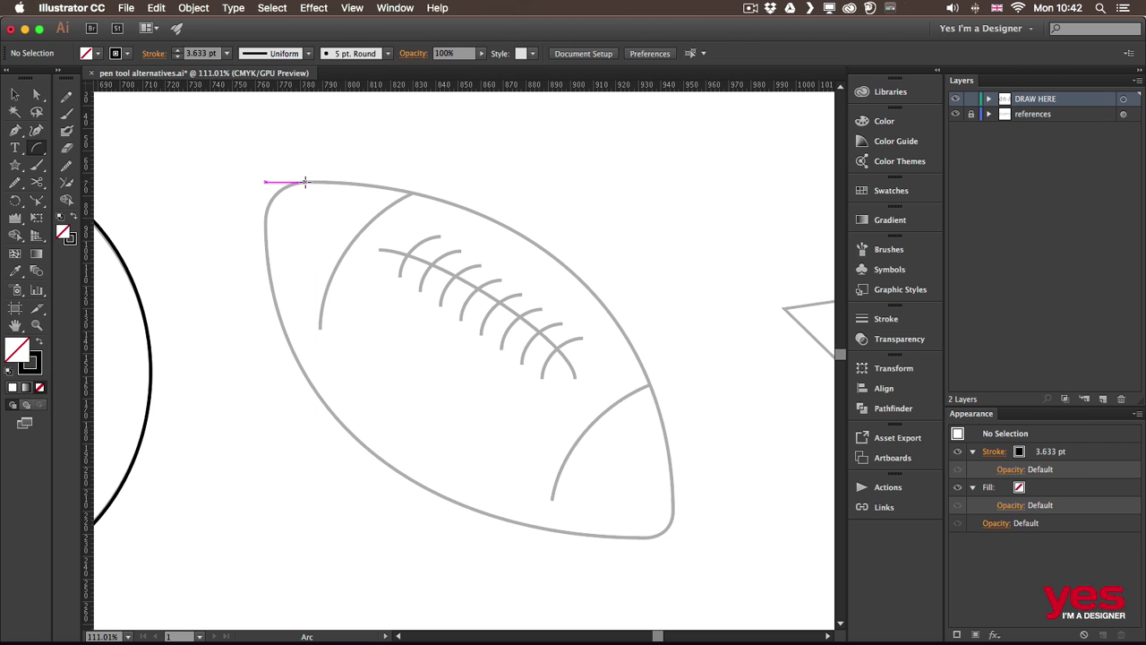
{"action": "left_click_drag", "start_coordinate": [309, 182], "coordinate": [674, 498]}
{"action": "key", "text": "x"}
{"action": "key", "text": "Up"}
{"action": "key", "text": "Up"}
{"action": "key", "text": "Up"}
{"action": "key", "text": "Down"}
{"action": "key", "text": "Down"}
{"action": "key", "text": "Down"}
{"action": "key", "text": "Down"}
{"action": "left_click_drag", "start_coordinate": [481, 299], "coordinate": [309, 269]}
Add arcs around the bottom-right tip and back to the start, bending them to follow the grey edge.
{"action": "key", "text": "Escape"}
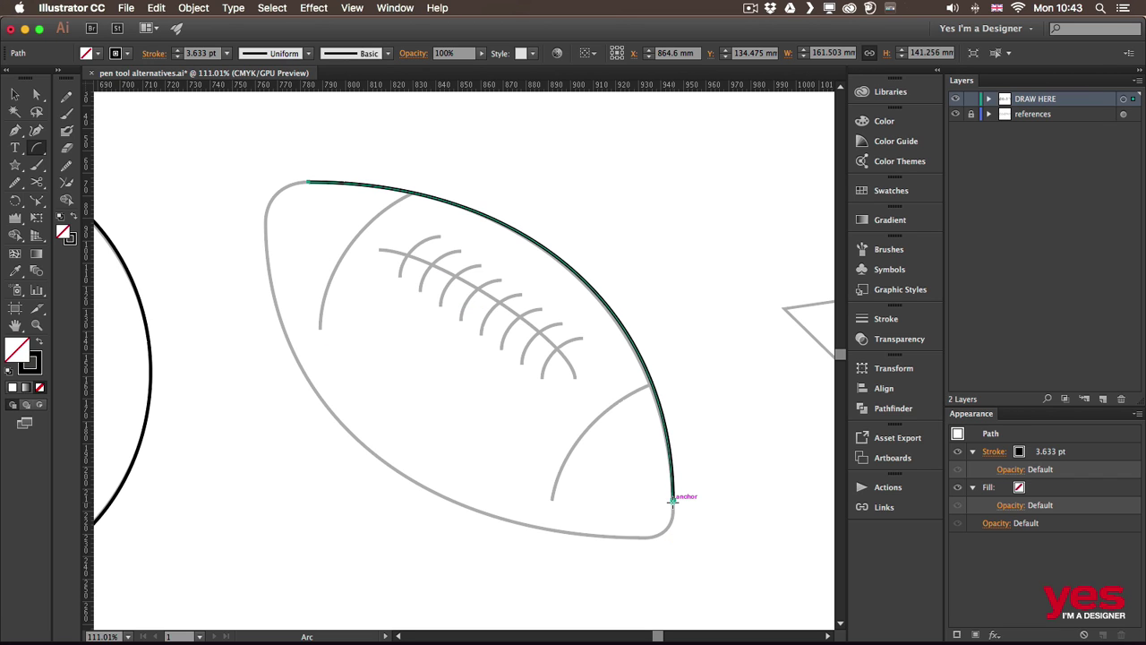
{"action": "left_click_drag", "start_coordinate": [672, 501], "coordinate": [647, 538]}
{"action": "key", "text": "x"}
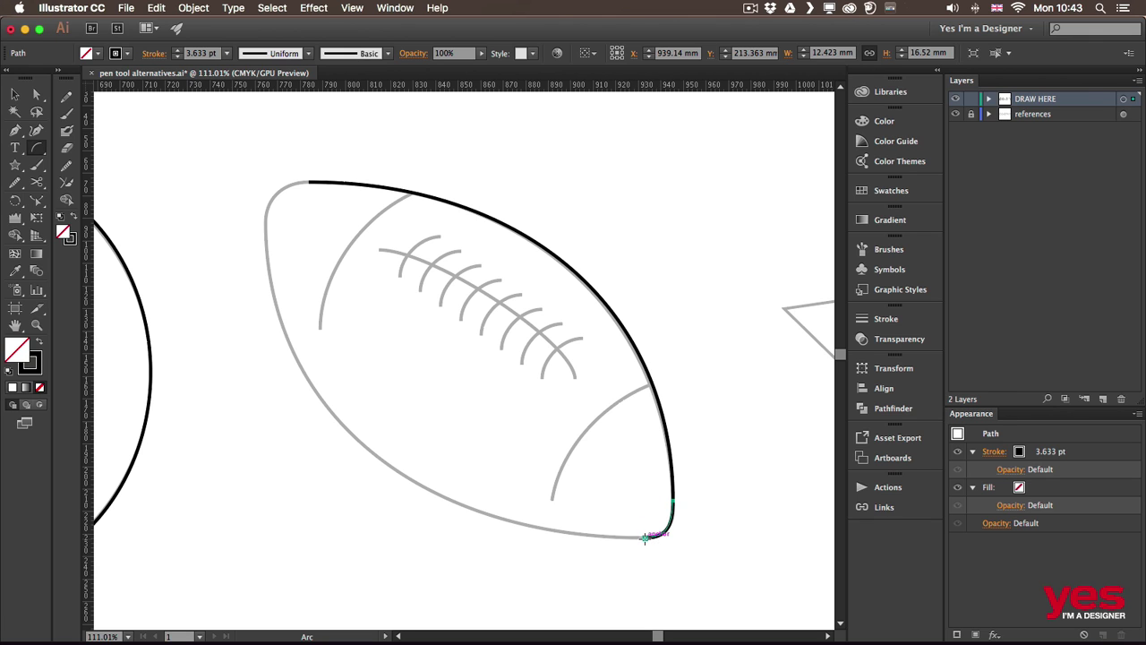
{"action": "left_click_drag", "start_coordinate": [645, 535], "coordinate": [308, 181]}
{"action": "key", "text": "Up"}
{"action": "key", "text": "Up"}
{"action": "key", "text": "Up"}
{"action": "key", "text": "Up"}
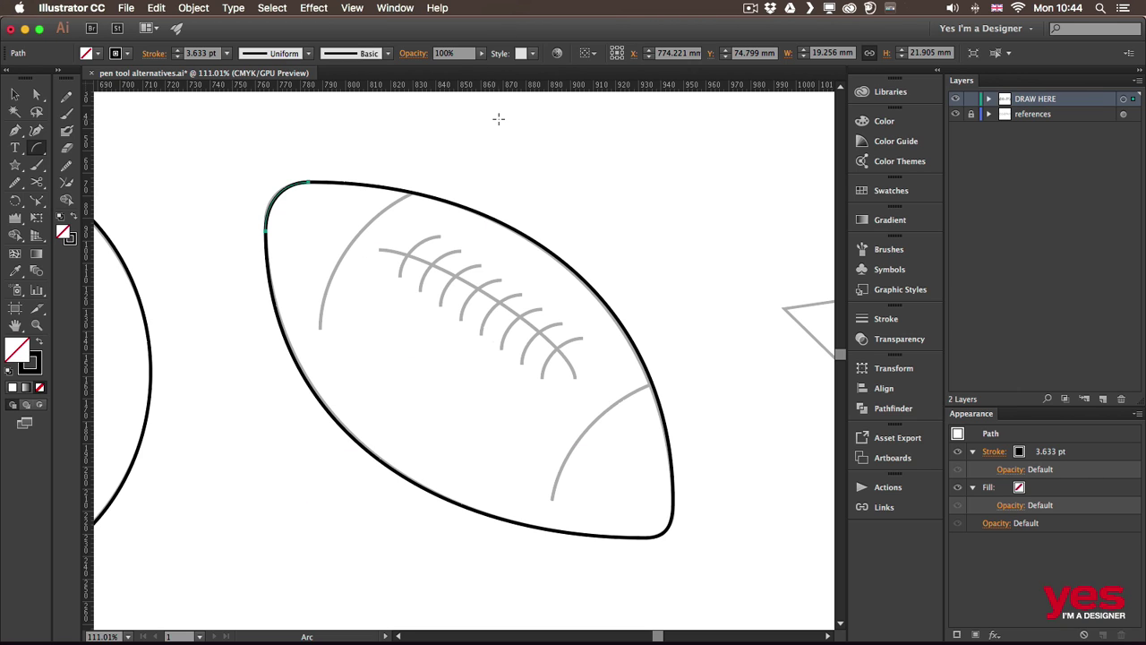
Draw a fan of repeated arcs above the football by holding ~ while dragging an arc.
{"action": "mouse_move", "coordinate": [501, 117]}
{"action": "left_mouse_down"}
{"action": "mouse_move", "coordinate": [449, 152]}
{"action": "mouse_move", "coordinate": [444, 189]}
{"action": "mouse_move", "coordinate": [541, 218]}
{"action": "mouse_move", "coordinate": [624, 222]}
{"action": "mouse_move", "coordinate": [680, 193]}
{"action": "mouse_move", "coordinate": [689, 151]}
{"action": "mouse_move", "coordinate": [667, 228]}
{"action": "left_mouse_up"}
{"action": "key", "text": "asciitilde"}
{"action": "key", "text": "v"}
{"action": "left_click", "coordinate": [753, 160]}
Set the fan of arcs' stroke weight to 1 pt, then deselect them.
{"action": "left_click_drag", "start_coordinate": [374, 209], "coordinate": [645, 241]}
{"action": "mouse_move", "coordinate": [620, 168]}
{"action": "left_mouse_down"}
{"action": "mouse_move", "coordinate": [357, 221]}
{"action": "mouse_move", "coordinate": [341, 192]}
{"action": "left_mouse_up"}
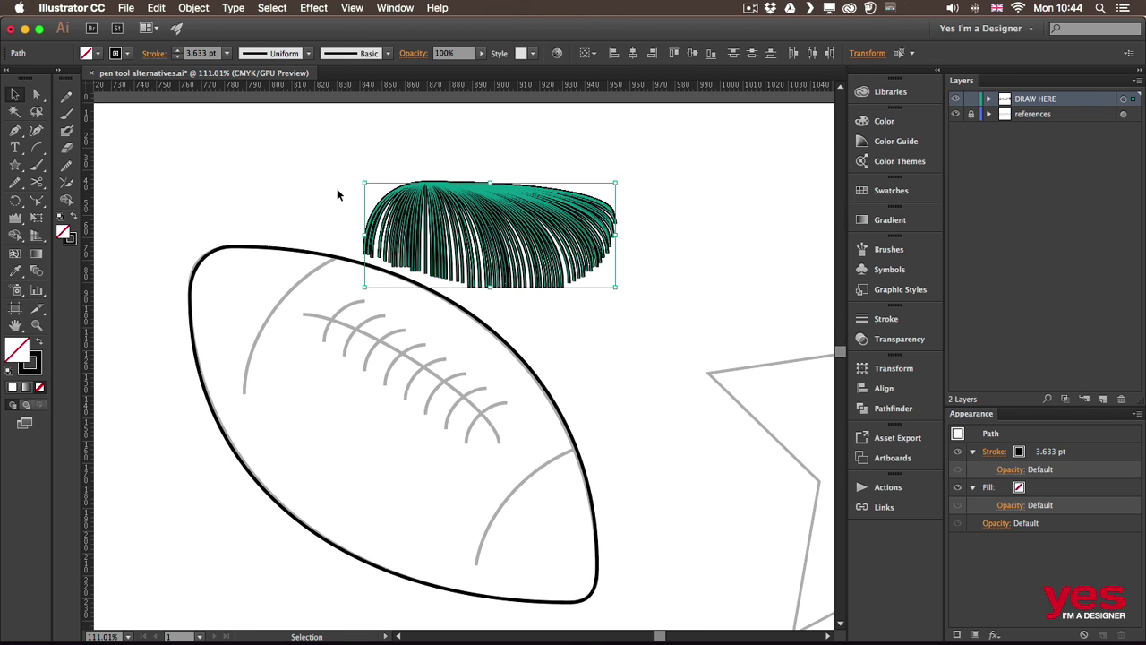
{"action": "left_click", "coordinate": [227, 55]}
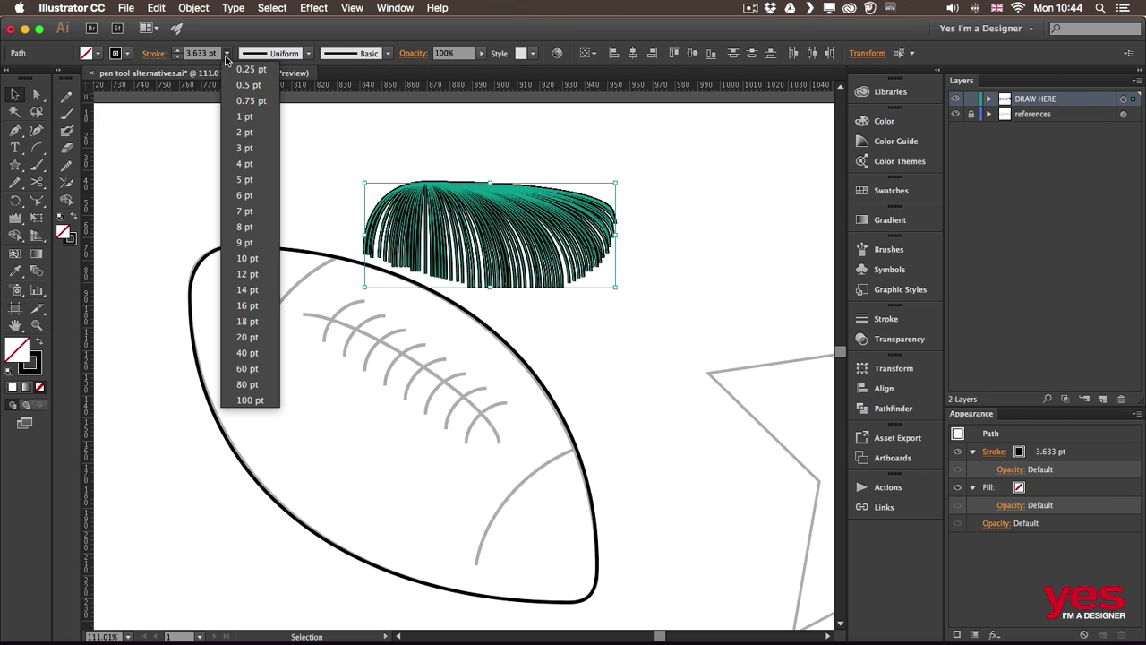
{"action": "left_click", "coordinate": [244, 116]}
{"action": "left_click", "coordinate": [486, 162]}
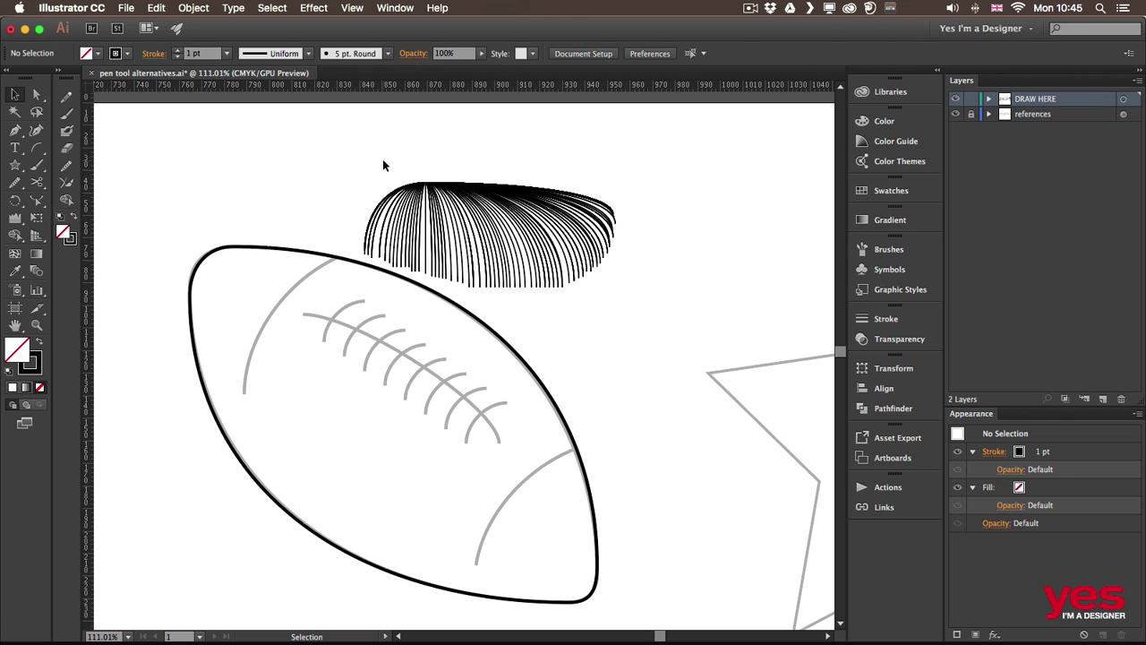
Pan the view to centre the star sketch and check the View menu's corner widget option.
{"action": "key", "text": "space"}
{"action": "left_click_drag", "start_coordinate": [552, 325], "coordinate": [197, 268]}
{"action": "left_click_drag", "start_coordinate": [410, 287], "coordinate": [331, 283]}
{"action": "left_click_drag", "start_coordinate": [388, 256], "coordinate": [422, 250]}
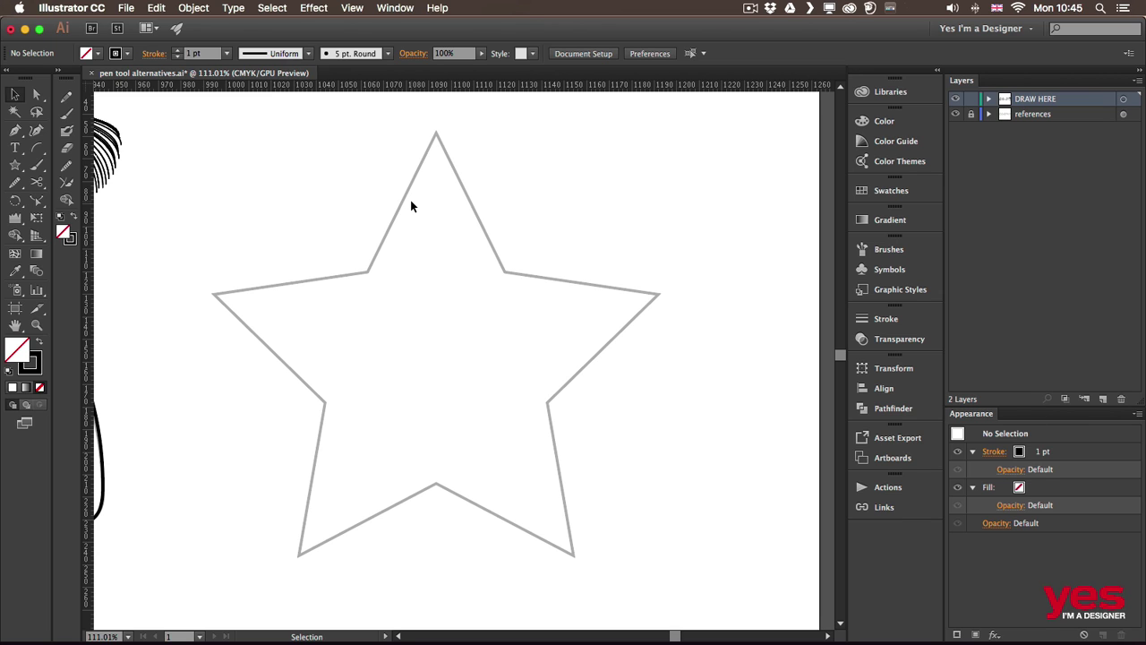
{"action": "left_click", "coordinate": [354, 8]}
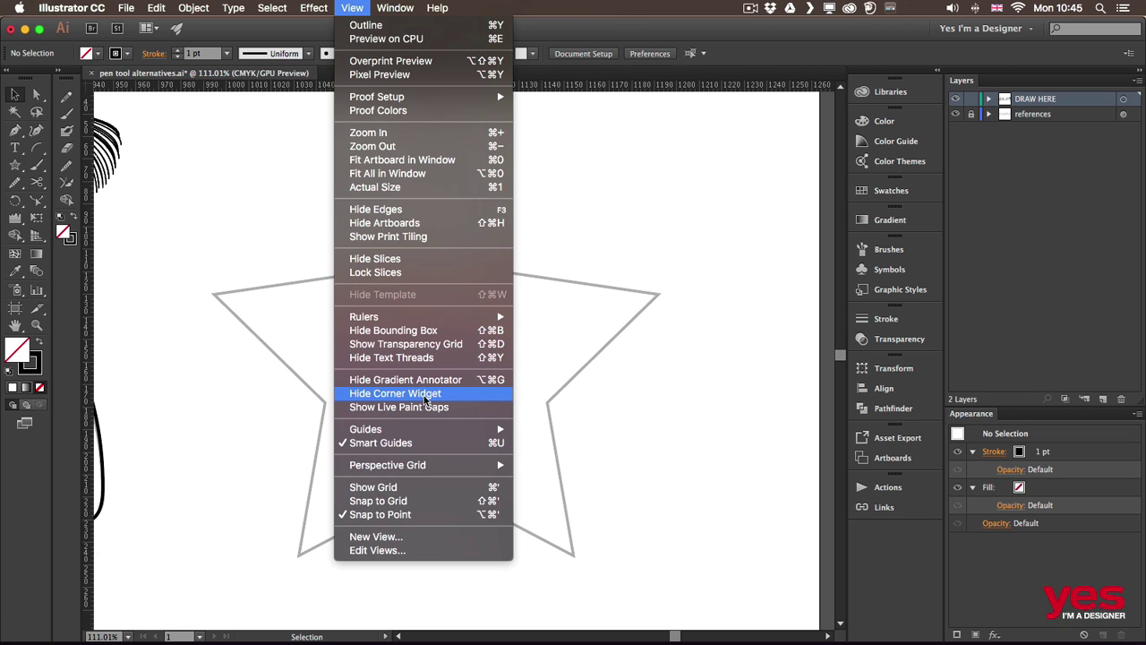
{"action": "left_click", "coordinate": [663, 357]}
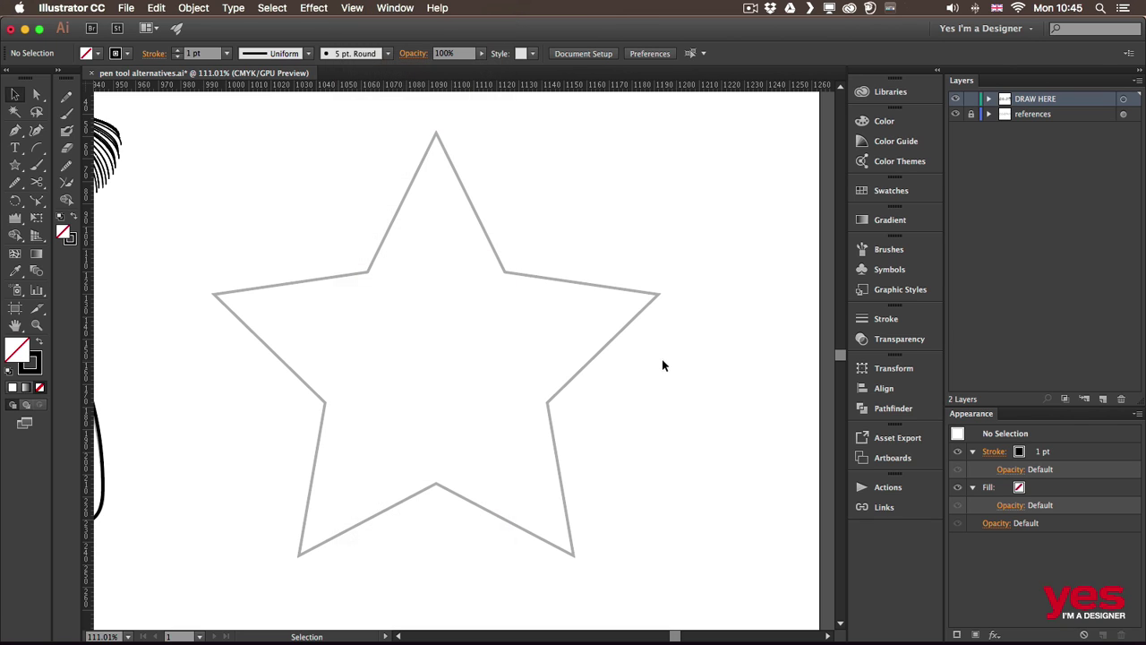
Unlock the references layer and drag the star's corner widget to round all its corners to 13.52 mm.
{"action": "left_click", "coordinate": [970, 115]}
{"action": "left_click", "coordinate": [615, 288]}
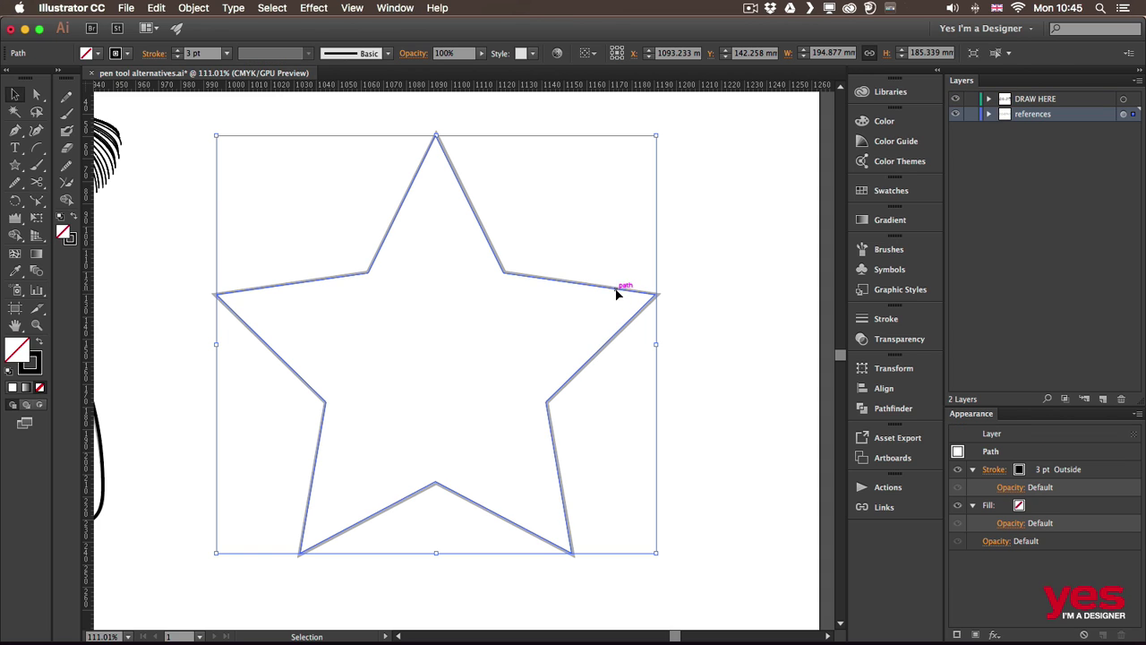
{"action": "left_click", "coordinate": [37, 95]}
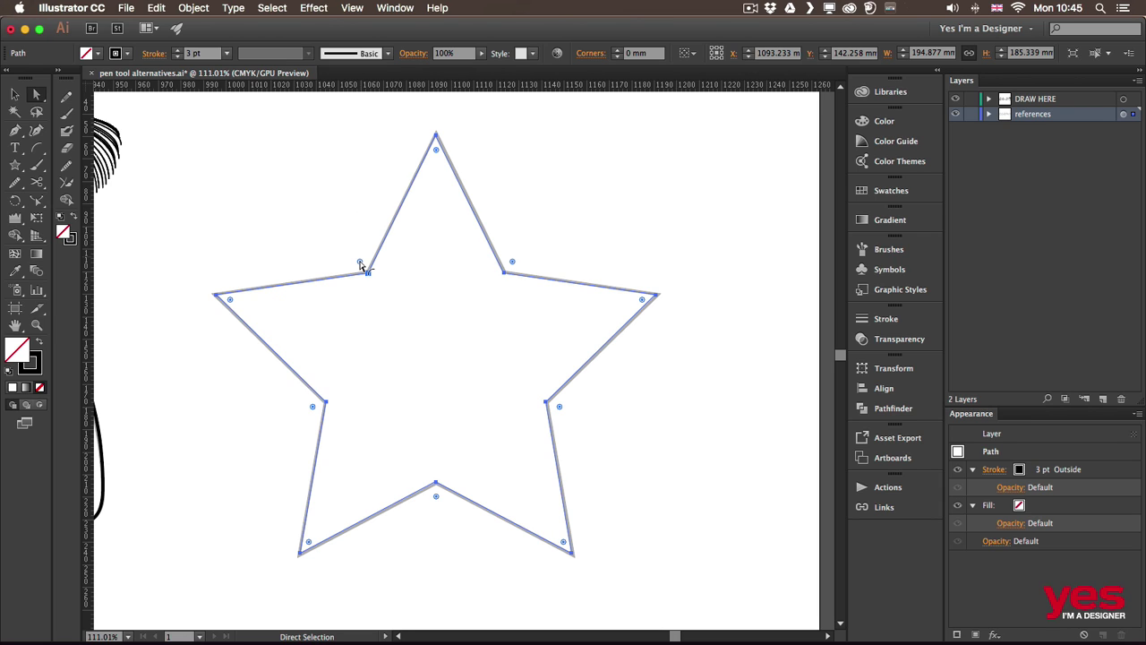
{"action": "left_click_drag", "start_coordinate": [360, 262], "coordinate": [348, 249]}
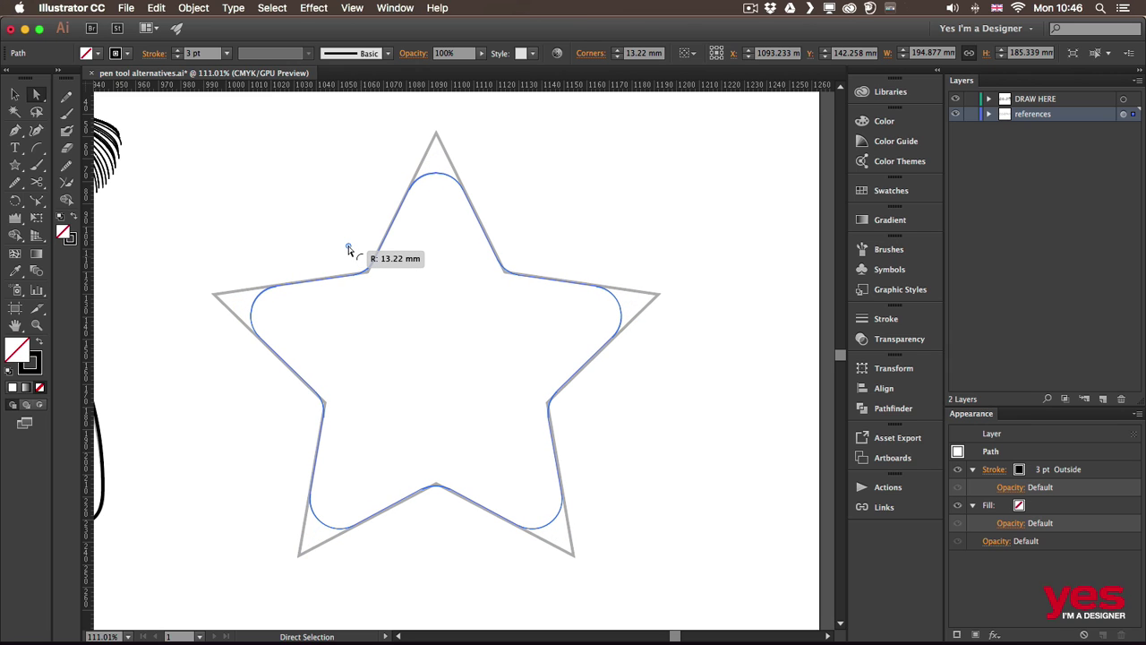
{"action": "left_click_drag", "start_coordinate": [348, 248], "coordinate": [344, 242]}
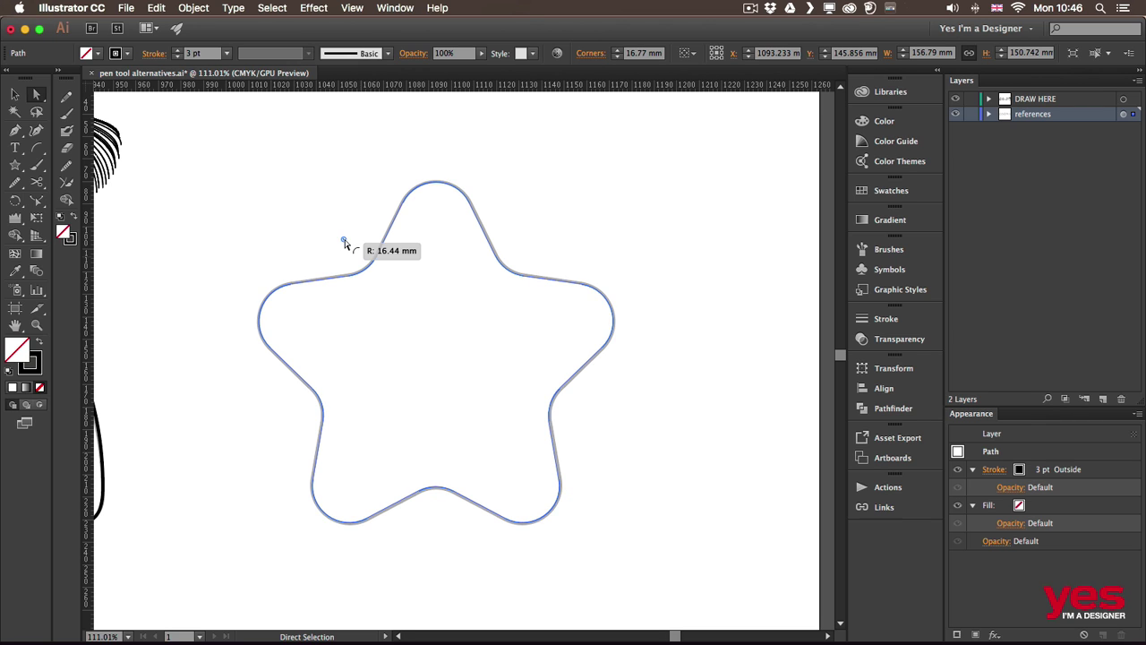
{"action": "left_click_drag", "start_coordinate": [345, 240], "coordinate": [348, 249]}
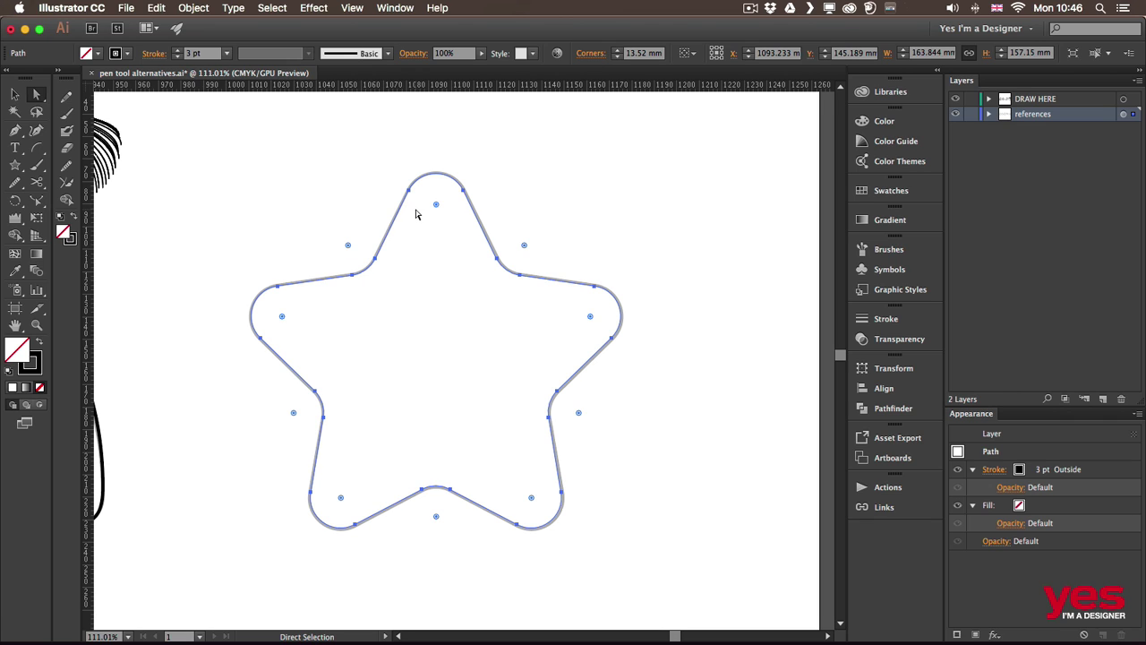
Drag the star's top corner widget to round the top point further, to 24.15 mm.
{"action": "left_click", "coordinate": [532, 197]}
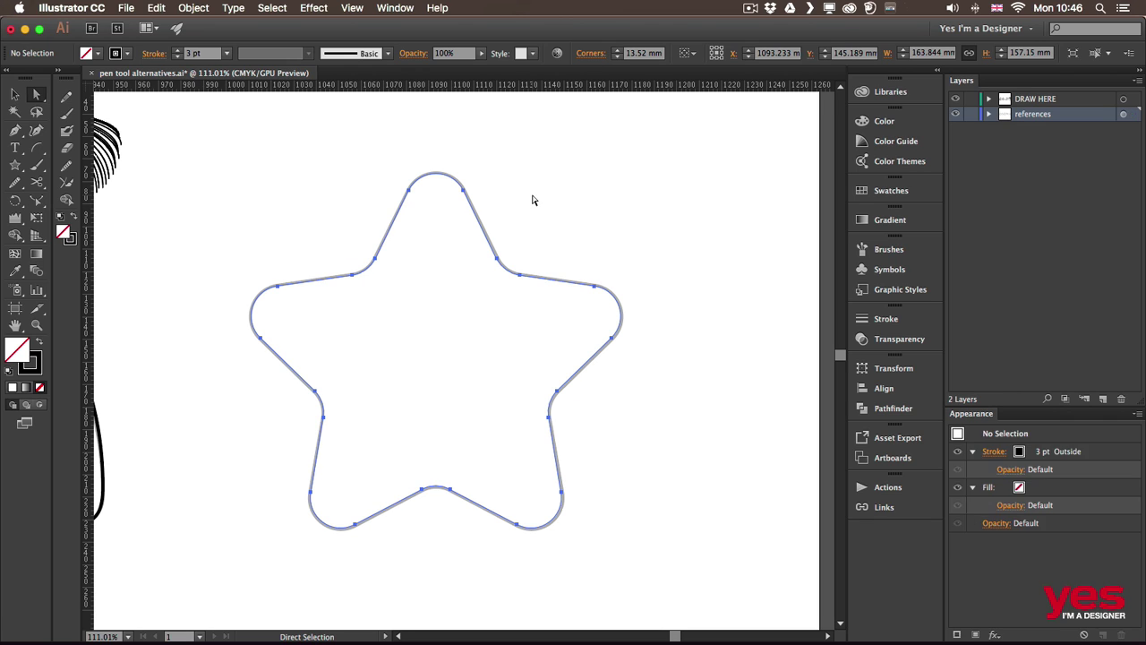
{"action": "left_click", "coordinate": [440, 177]}
{"action": "left_click_drag", "start_coordinate": [439, 208], "coordinate": [436, 261]}
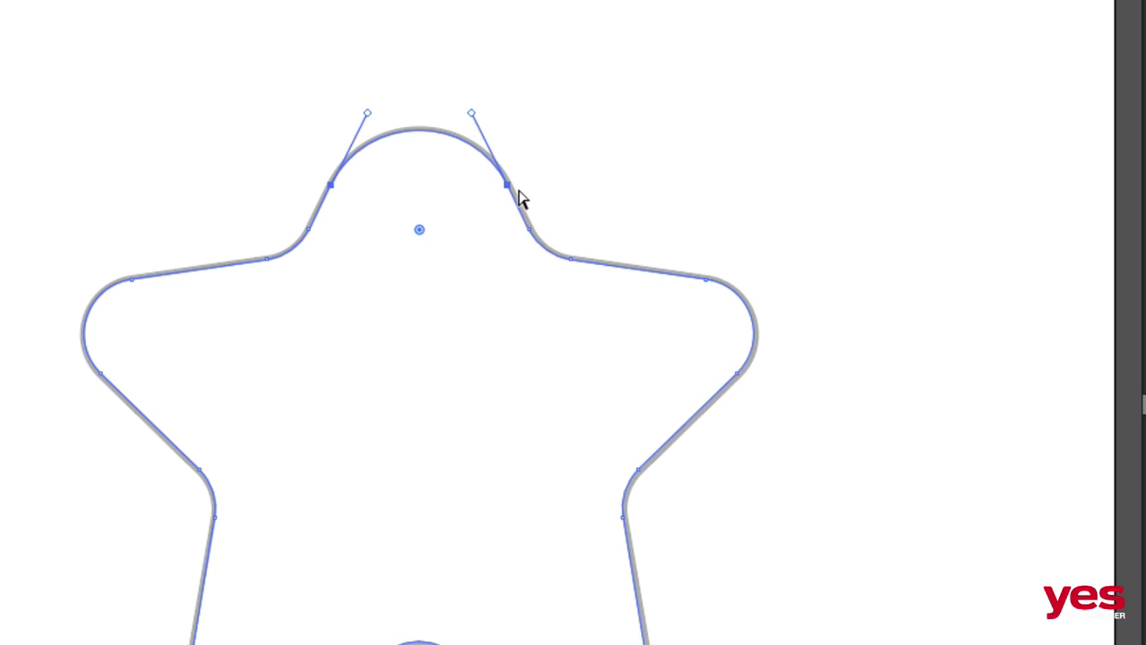
In the top point's Corners dialog, try Inverted Round and Chamfer, then keep Round with Absolute rounding.
{"action": "double_click", "coordinate": [419, 231]}
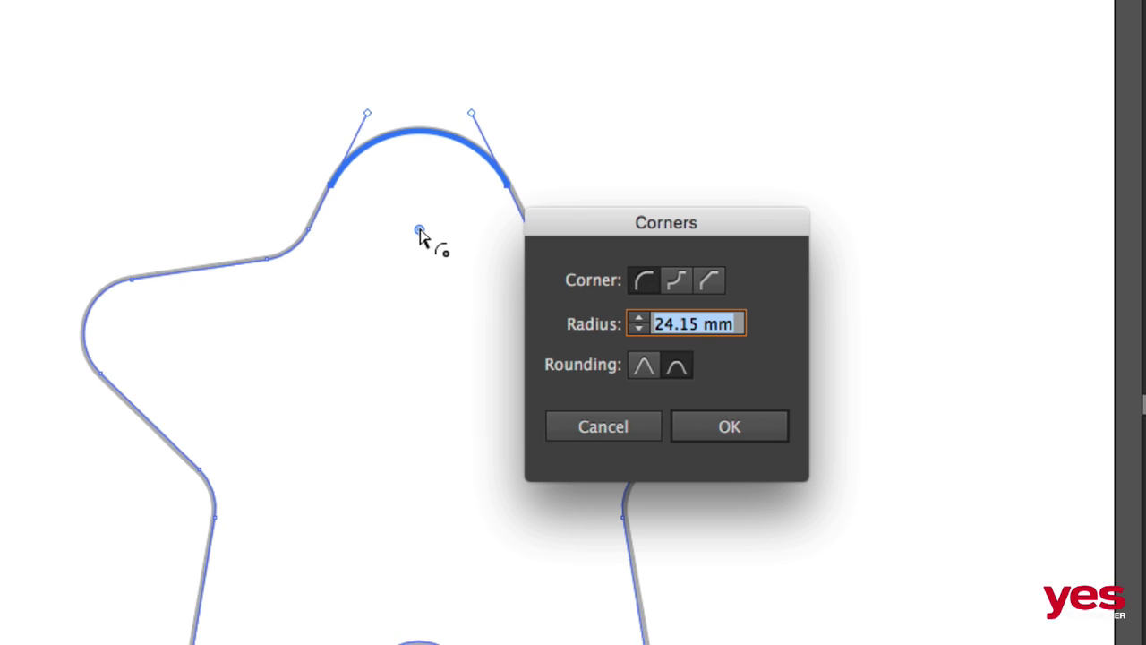
{"action": "left_click", "coordinate": [676, 283]}
{"action": "left_click", "coordinate": [711, 285]}
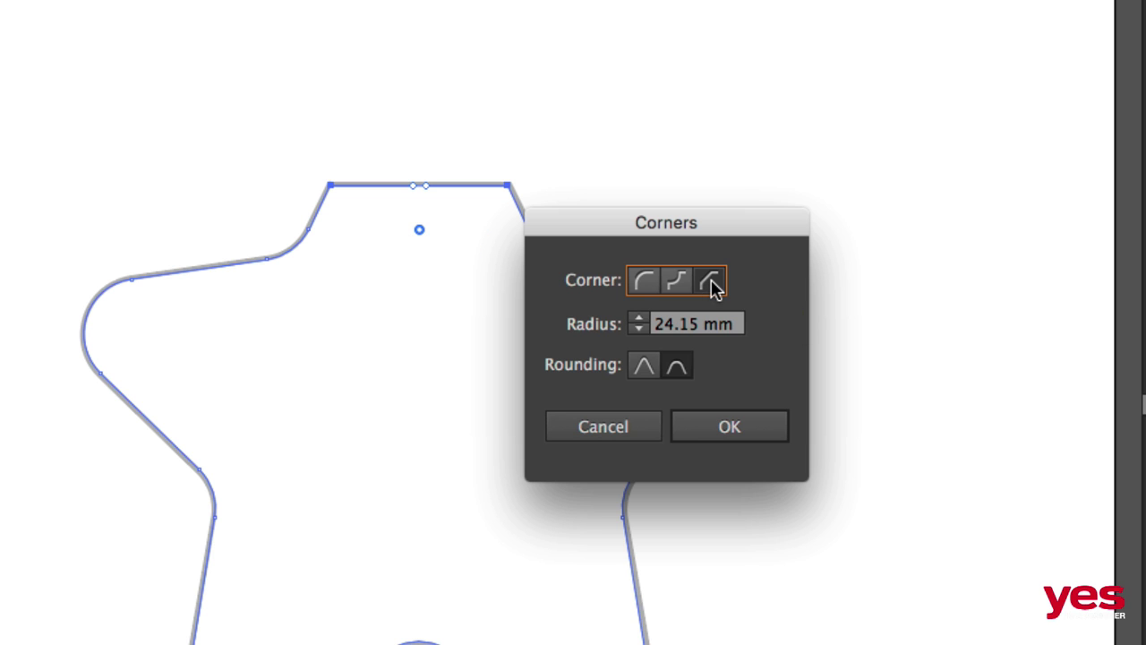
{"action": "left_click", "coordinate": [644, 283]}
{"action": "left_click", "coordinate": [641, 369]}
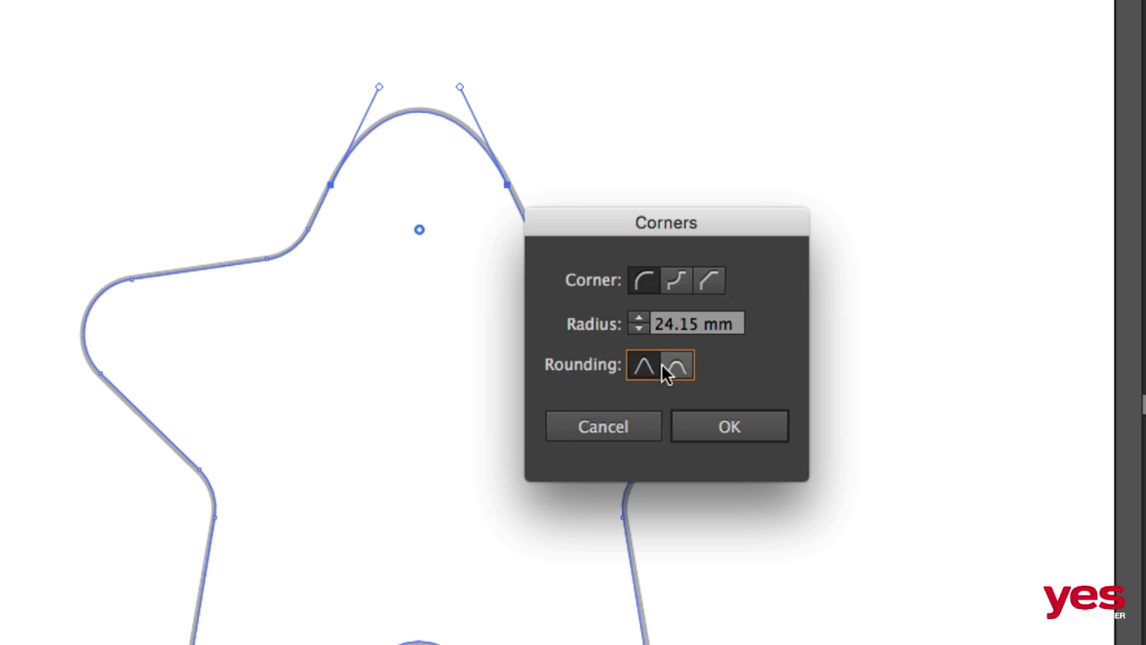
{"action": "left_click", "coordinate": [675, 367]}
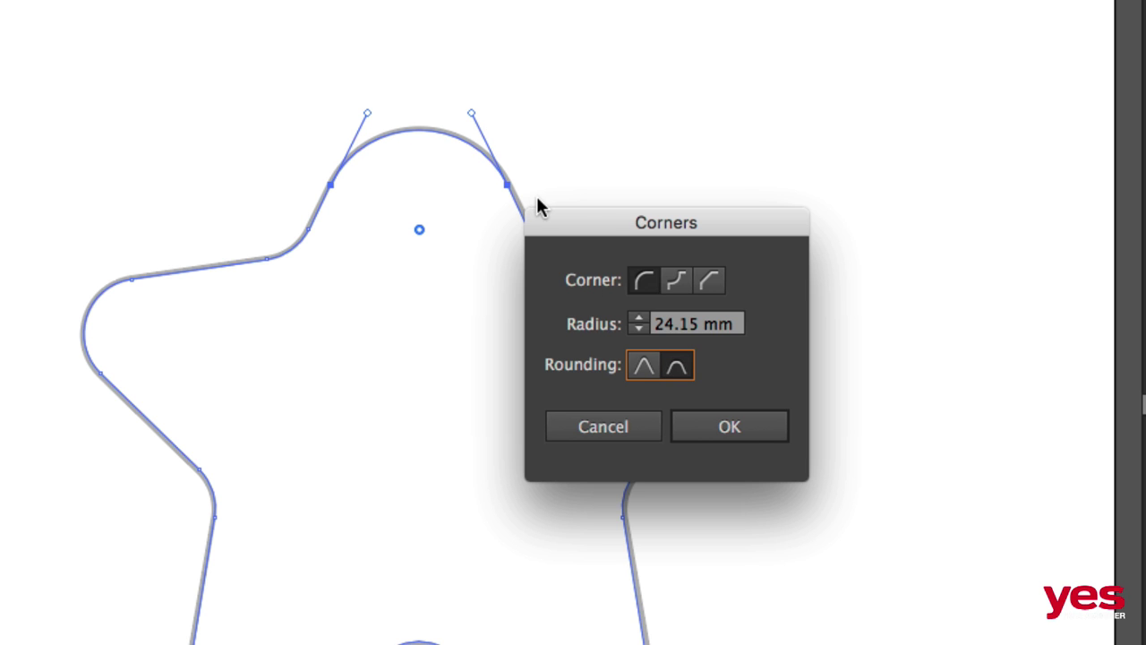
Confirm the top corner, then select all the star's anchors and give them a 20 mm radius.
{"action": "key", "text": "Return"}
{"action": "left_click", "coordinate": [284, 245]}
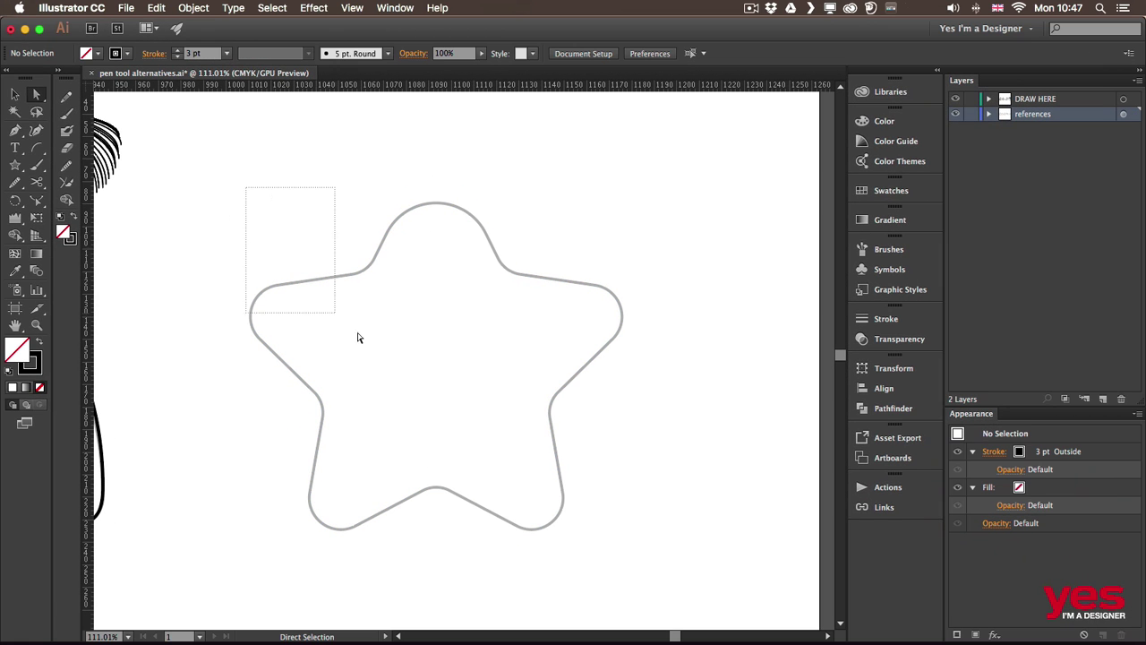
{"action": "left_click_drag", "start_coordinate": [357, 338], "coordinate": [639, 540]}
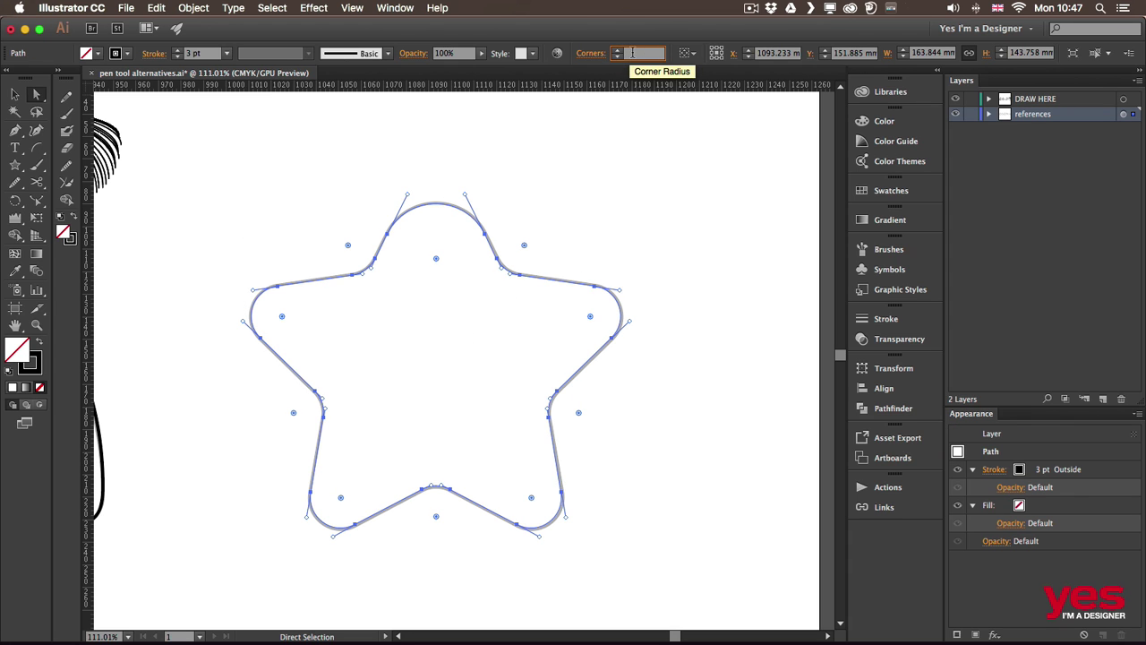
{"action": "type", "text": "20"}
{"action": "key", "text": "Return"}
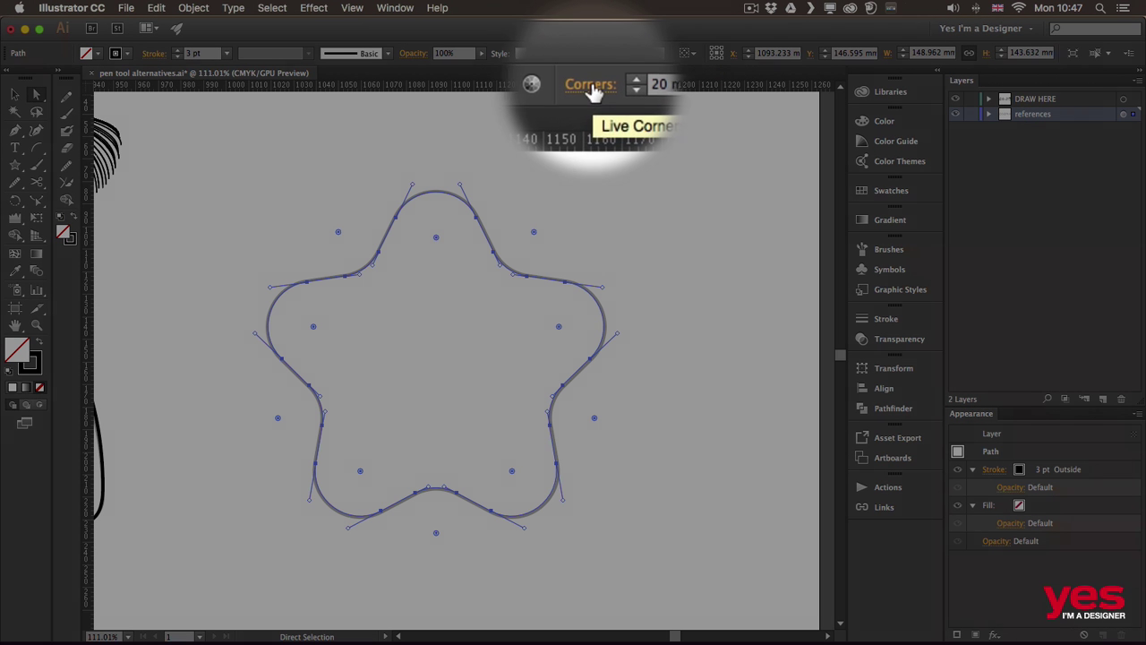
Try Inverted Round and Chamfer on all corners, then settle on Round.
{"action": "left_click", "coordinate": [592, 54]}
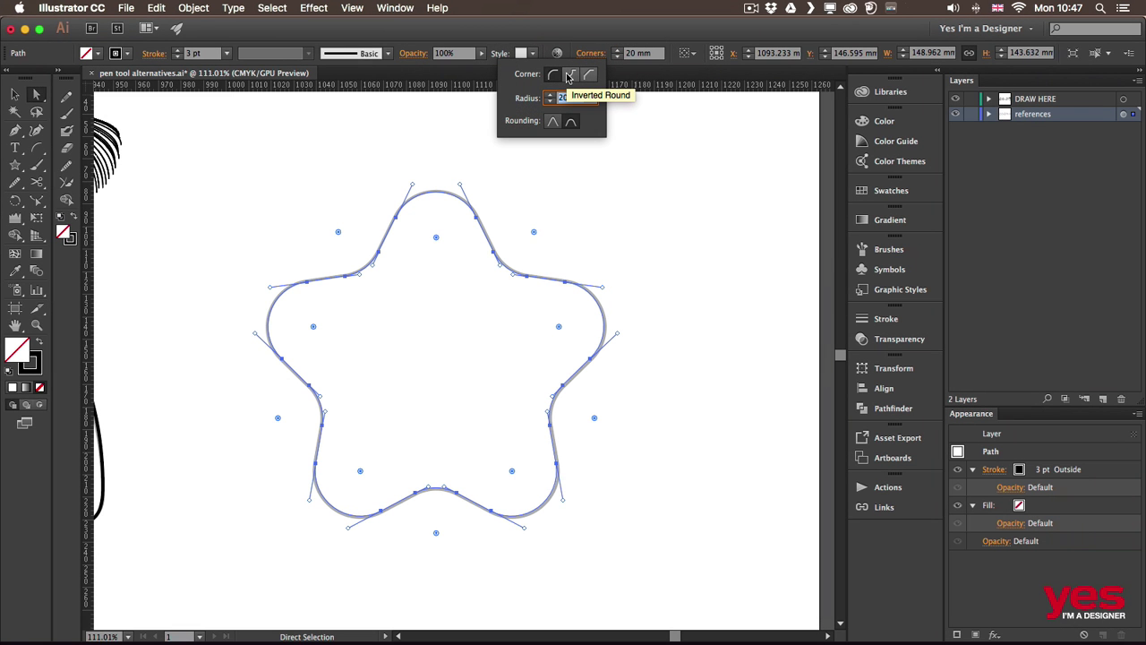
{"action": "left_click", "coordinate": [570, 75]}
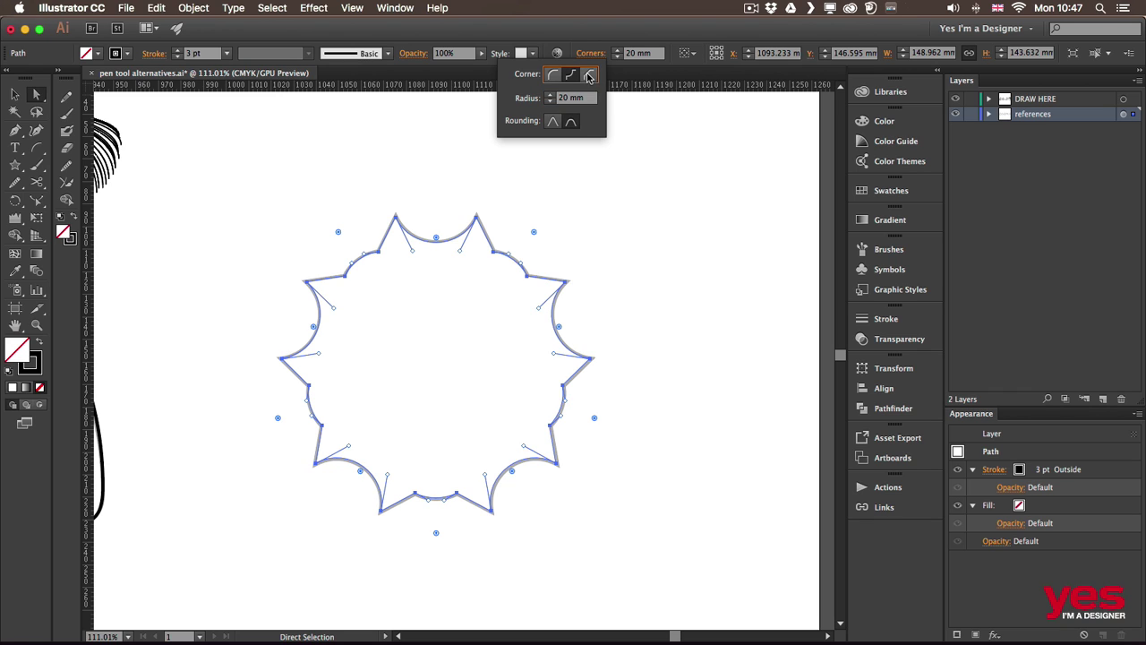
{"action": "left_click", "coordinate": [590, 76]}
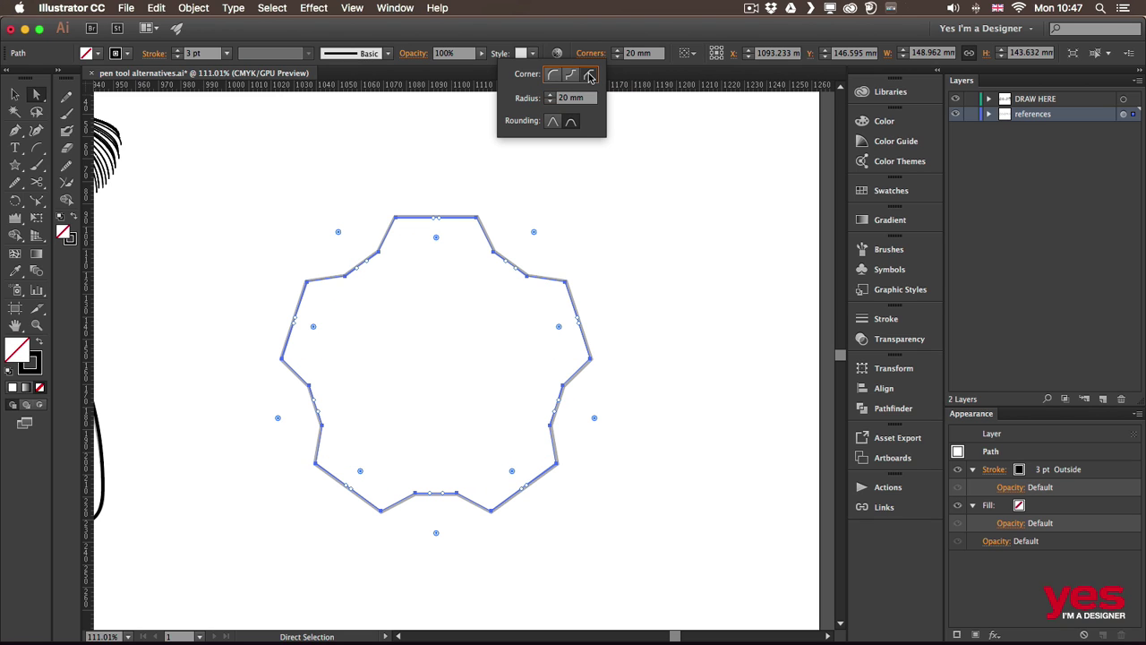
{"action": "left_click", "coordinate": [552, 75]}
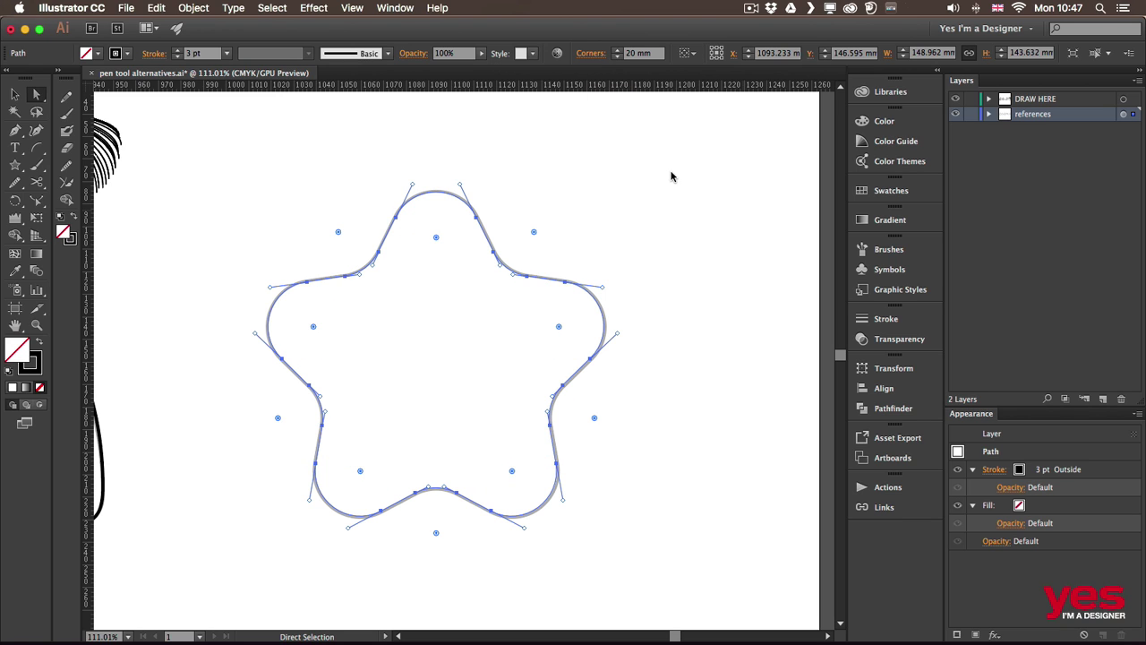
Fit the artboard in the window with Cmd+0 and deselect the star to view all five icons.
{"action": "key", "text": "super+0"}
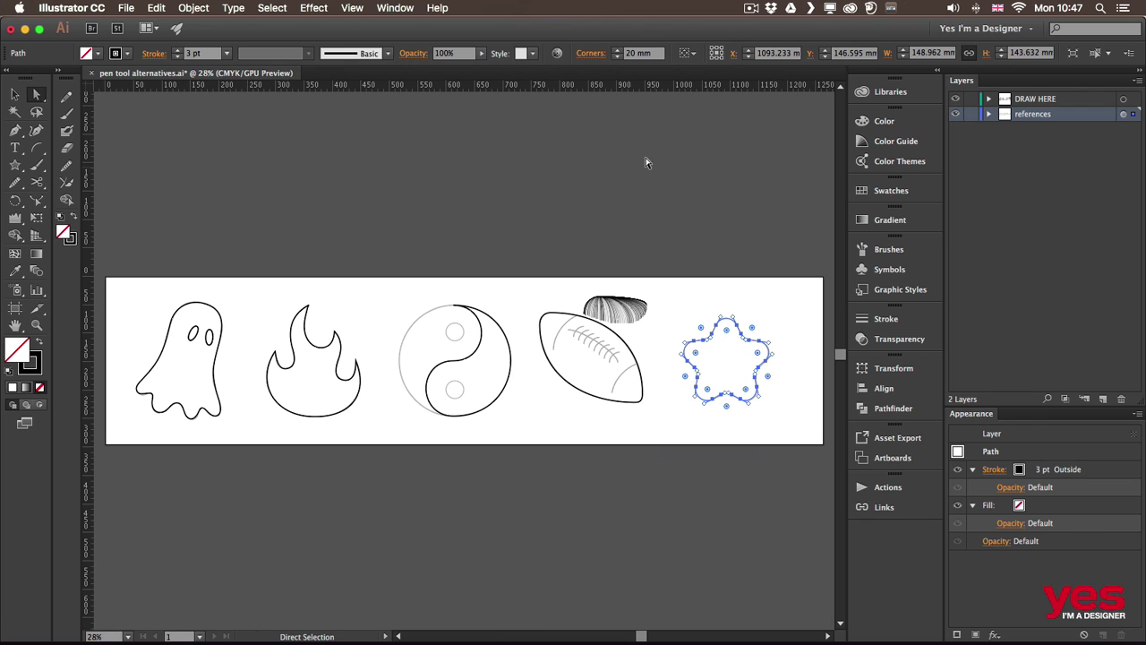
{"action": "left_click", "coordinate": [625, 167]}
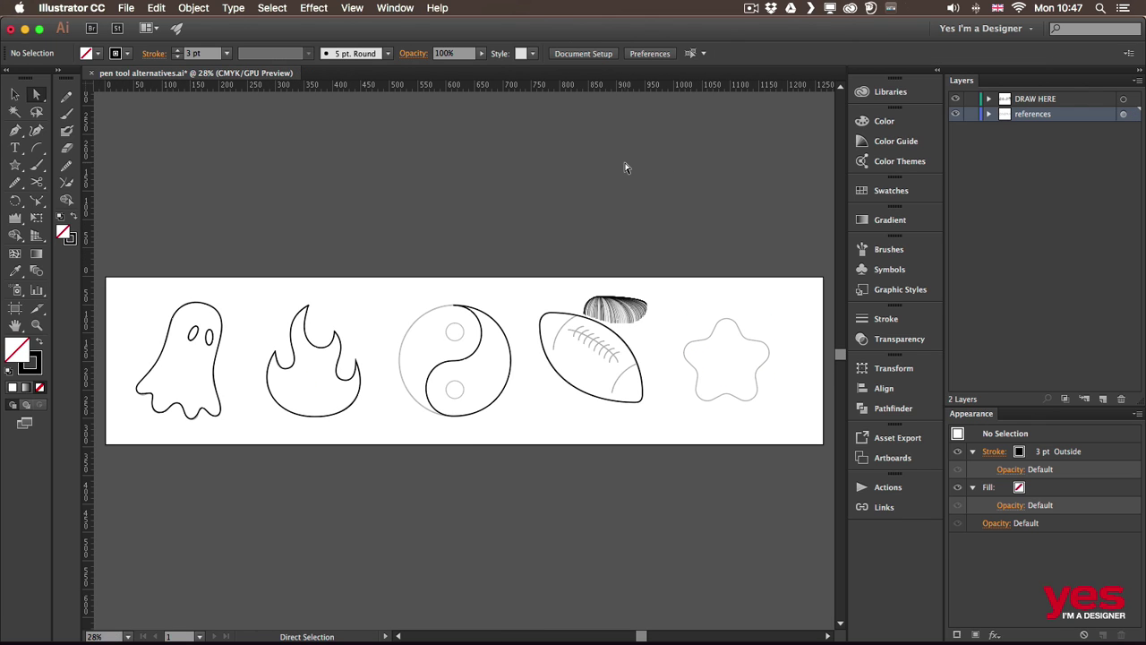